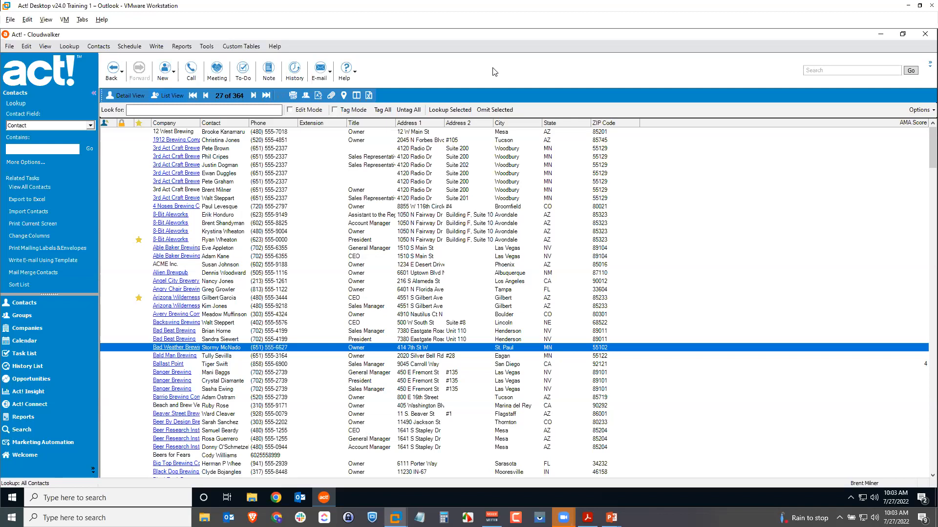
{"action": "left_click", "coordinate": [276, 47]}
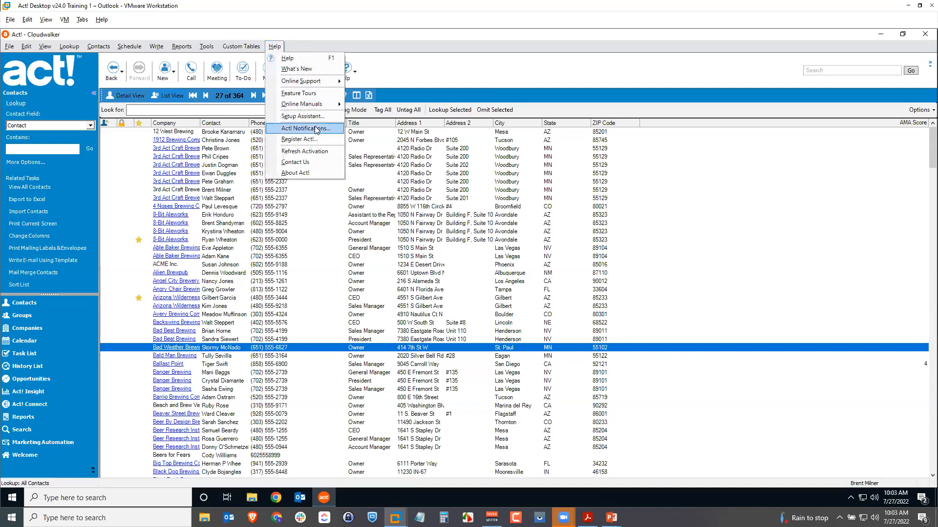
{"action": "left_click", "coordinate": [425, 52]}
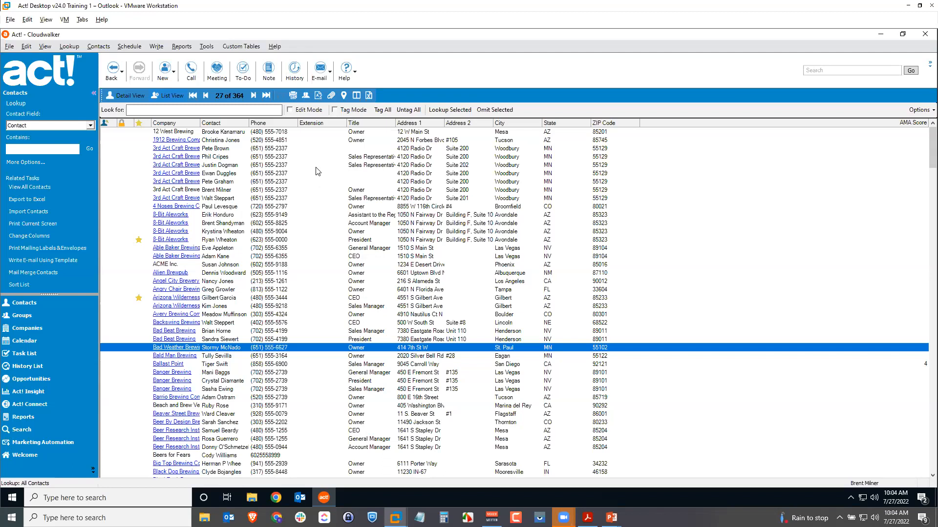
Step: Check in the Admin preferences whether shared database networking for API access is enabled, and close the preferences
{"action": "left_click", "coordinate": [203, 46]}
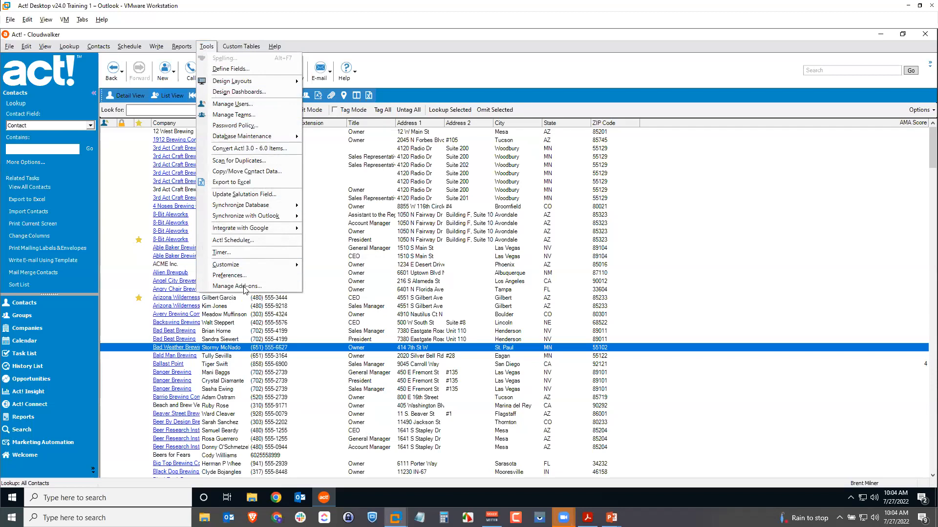
{"action": "left_click", "coordinate": [229, 275]}
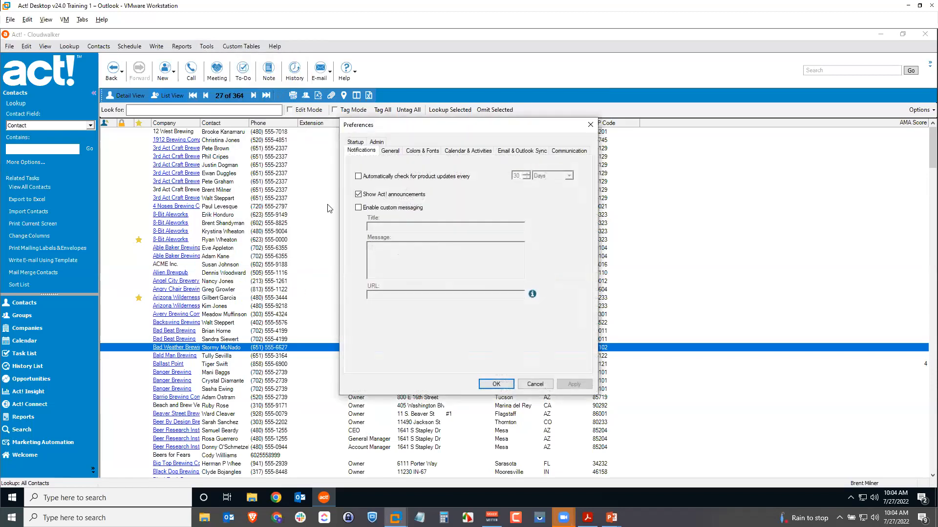
{"action": "left_click", "coordinate": [376, 143]}
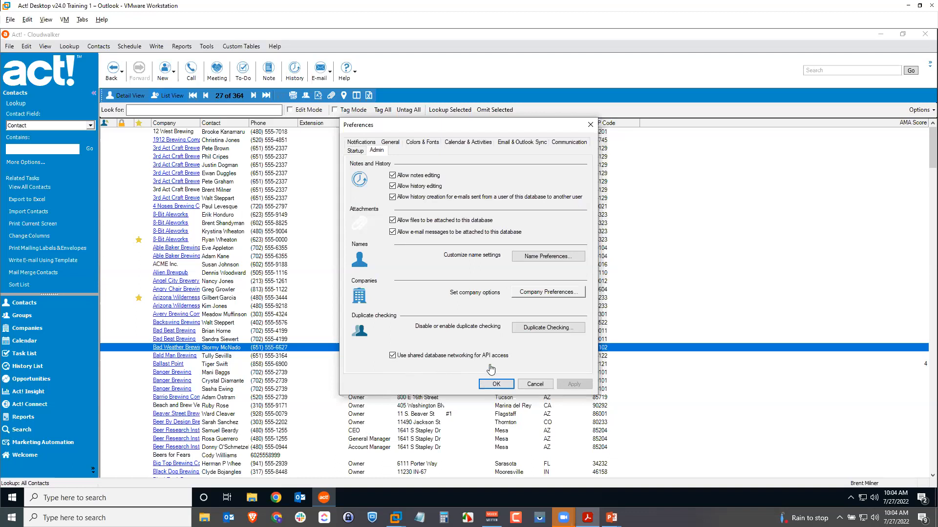
{"action": "left_click", "coordinate": [495, 384]}
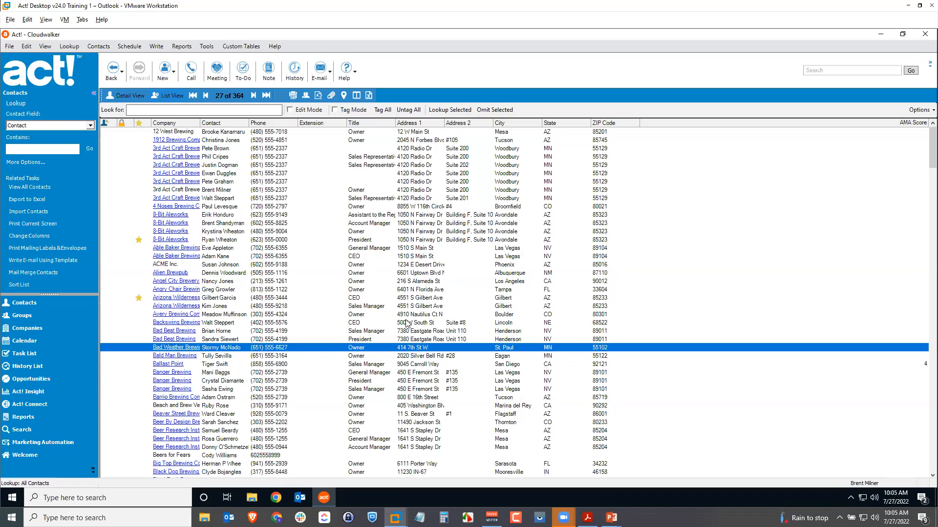
Step: Switch to the Act! Cloud v24.0 Training 1 virtual machine and launch Google Chrome there
{"action": "mouse_move", "coordinate": [395, 518]}
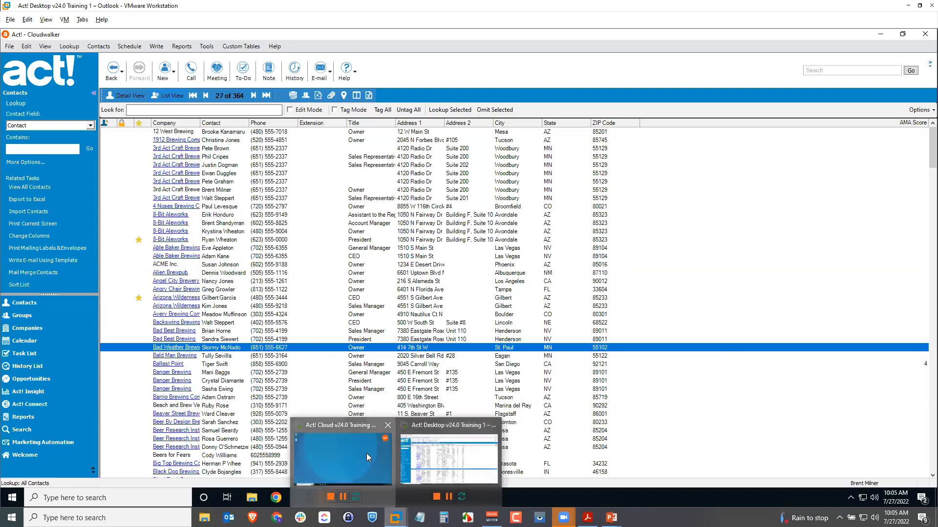
{"action": "left_click", "coordinate": [366, 453]}
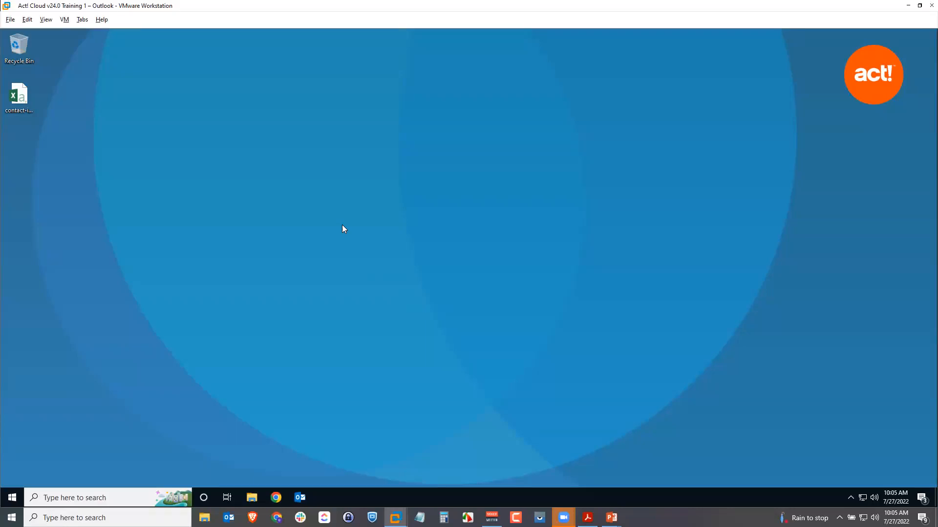
{"action": "left_click", "coordinate": [277, 497]}
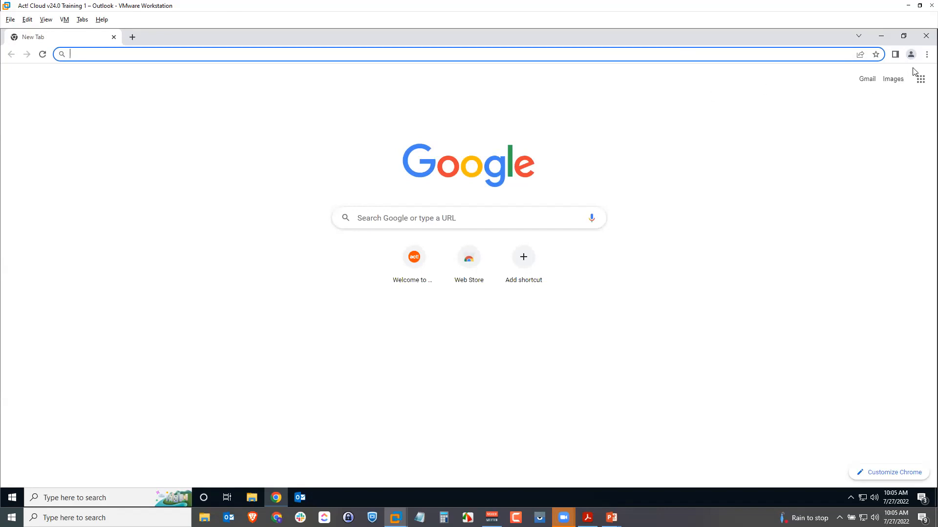
Step: Search the browser settings for "pop" and open the Pop-ups and redirects page within Site Settings
{"action": "left_click", "coordinate": [926, 55]}
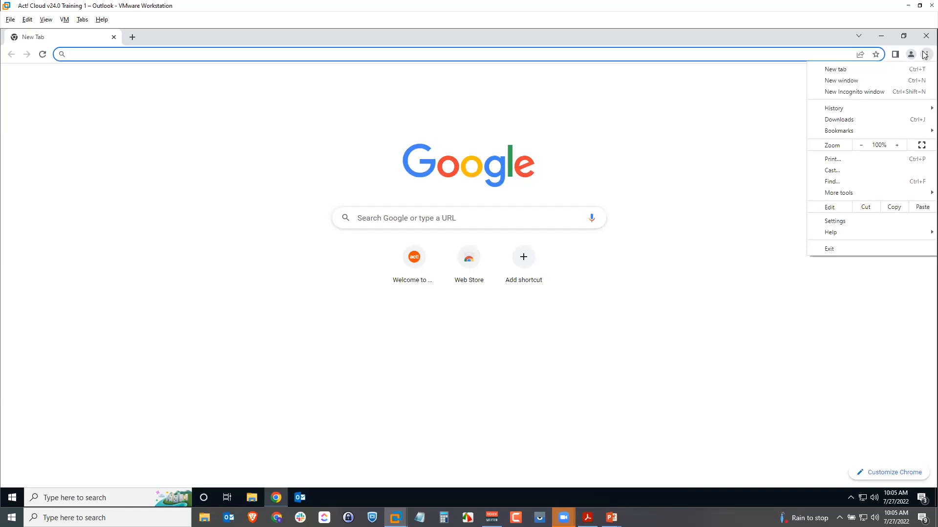
{"action": "left_click", "coordinate": [849, 223]}
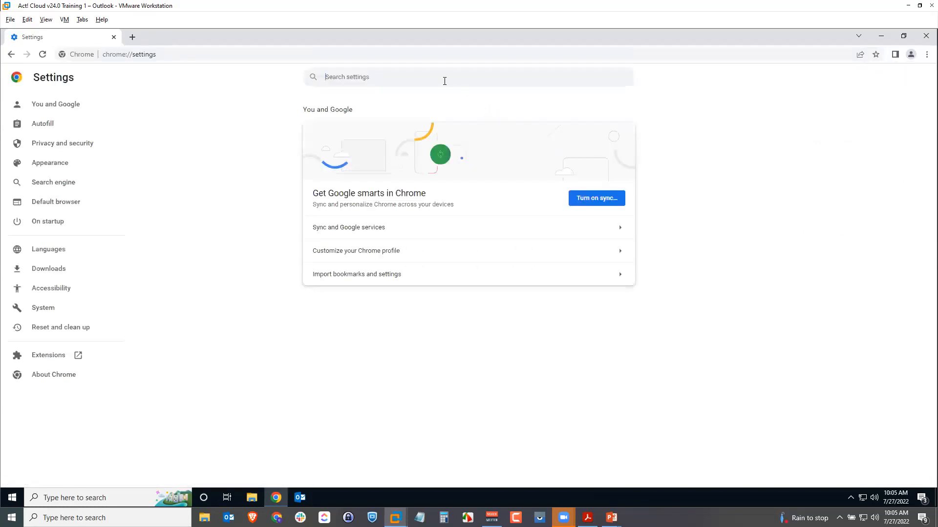
{"action": "type", "text": "pop"}
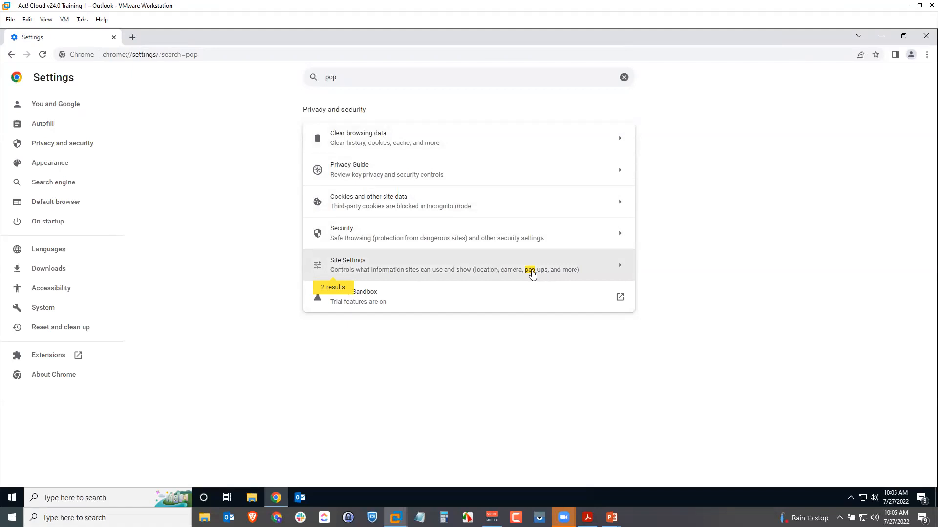
{"action": "left_click", "coordinate": [492, 270]}
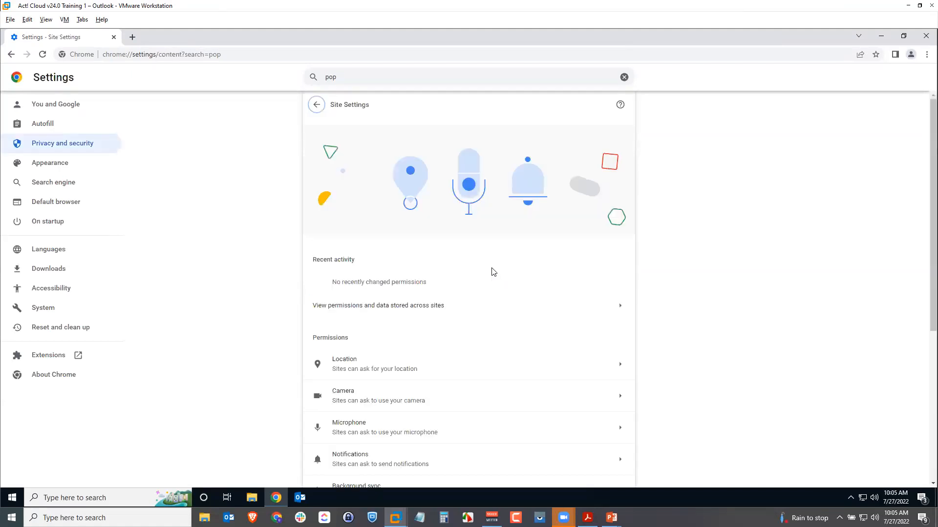
{"action": "scroll", "coordinate": [493, 272], "scroll_direction": "down", "scroll_amount": 5}
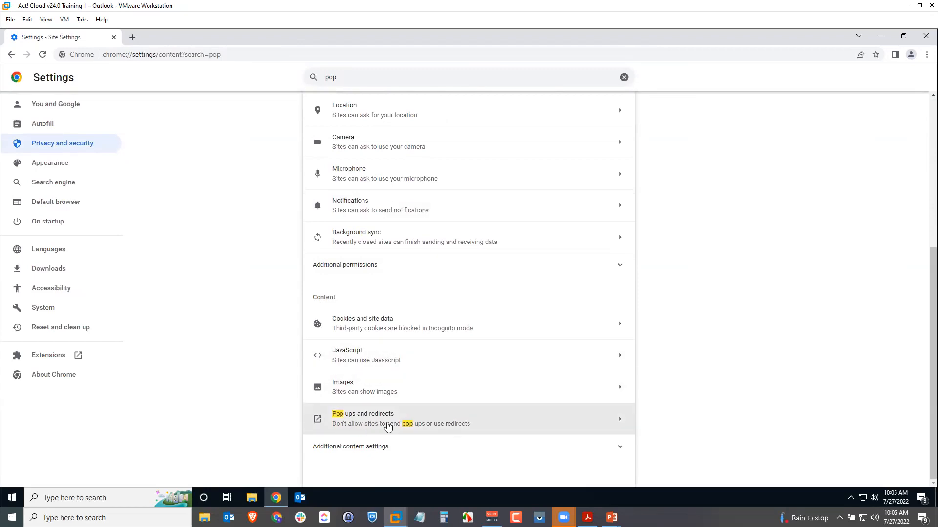
{"action": "left_click", "coordinate": [445, 420]}
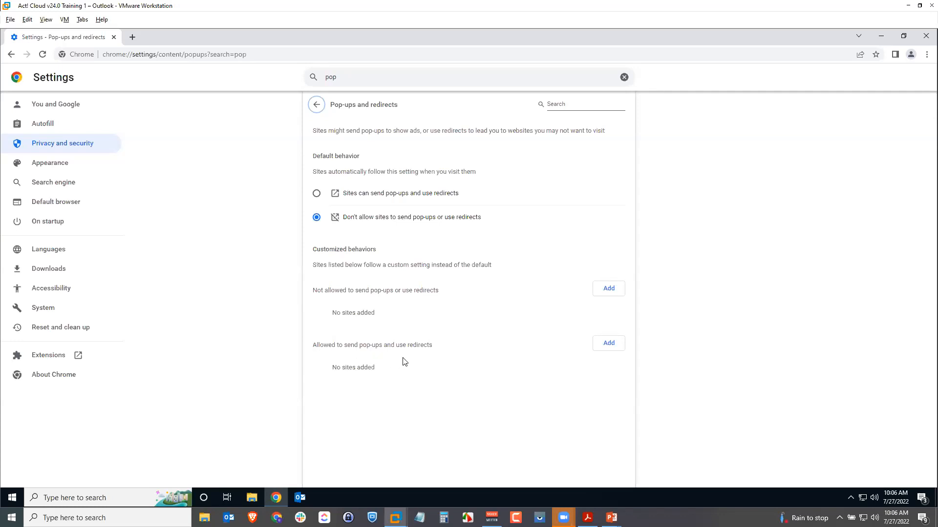
{"action": "left_click", "coordinate": [608, 343]}
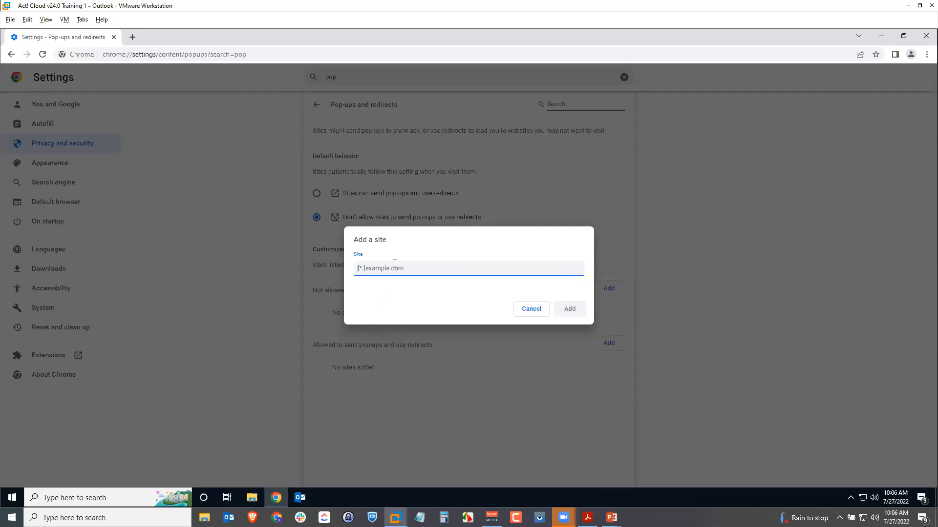
{"action": "type", "text": "https://"}
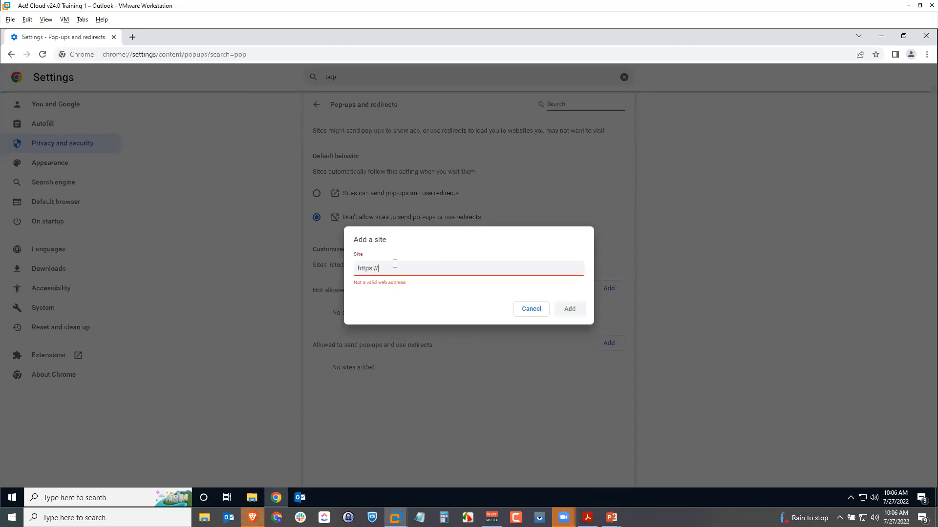
{"action": "type", "text": "app"}
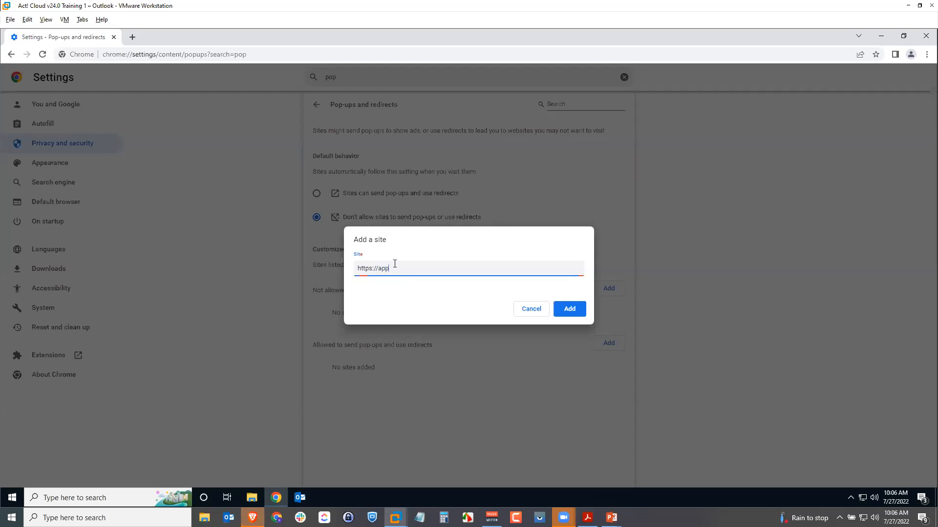
{"action": "type", "text": "us.act.com"}
{"action": "left_click", "coordinate": [575, 307]}
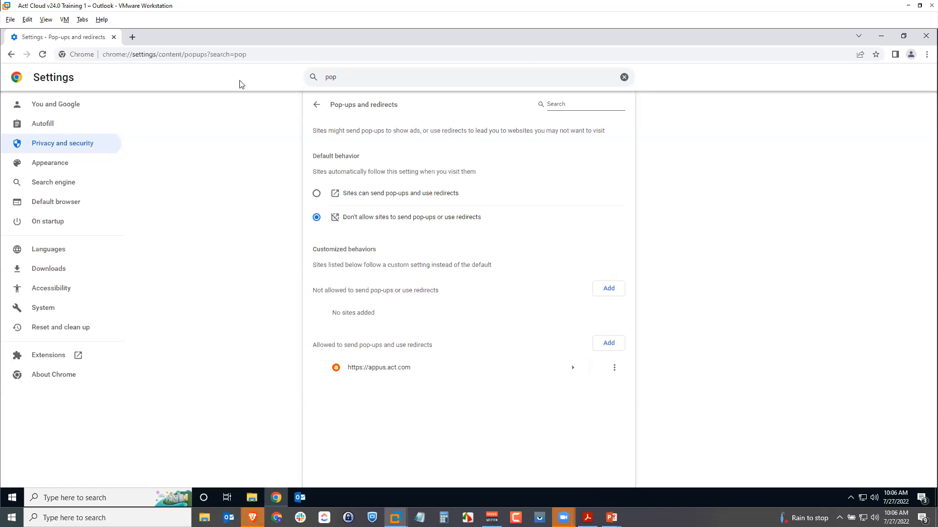
Step: Go to my.act.com and log in to Act! with the already filled-in credentials
{"action": "left_click", "coordinate": [253, 57]}
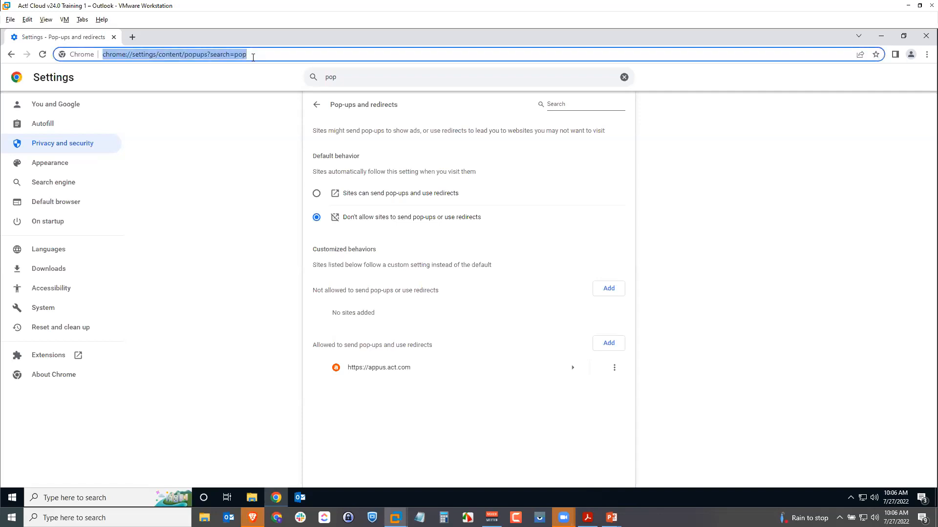
{"action": "type", "text": "my.act.com"}
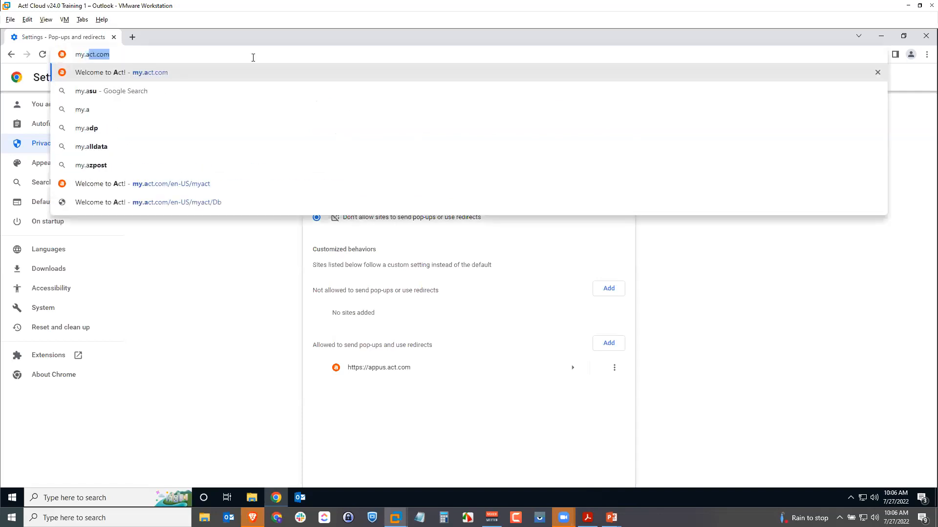
{"action": "key", "text": "Return"}
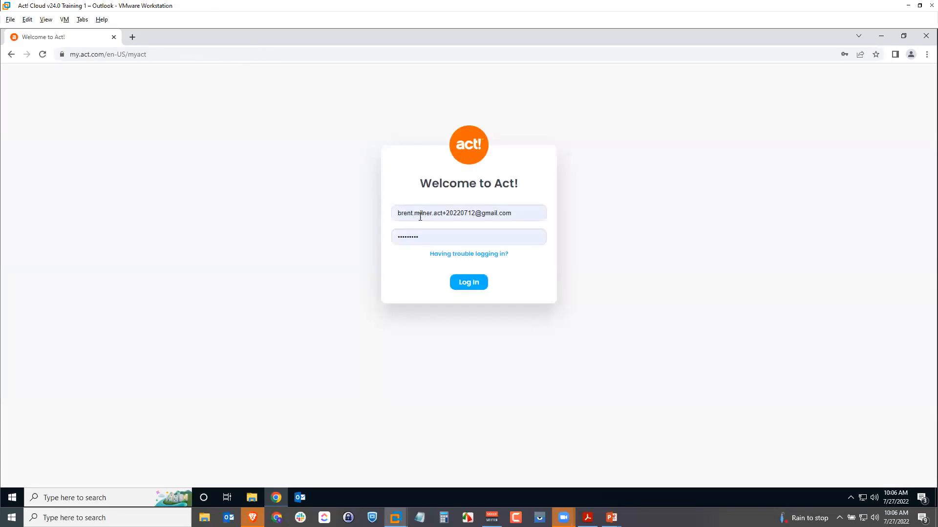
{"action": "left_click", "coordinate": [466, 286]}
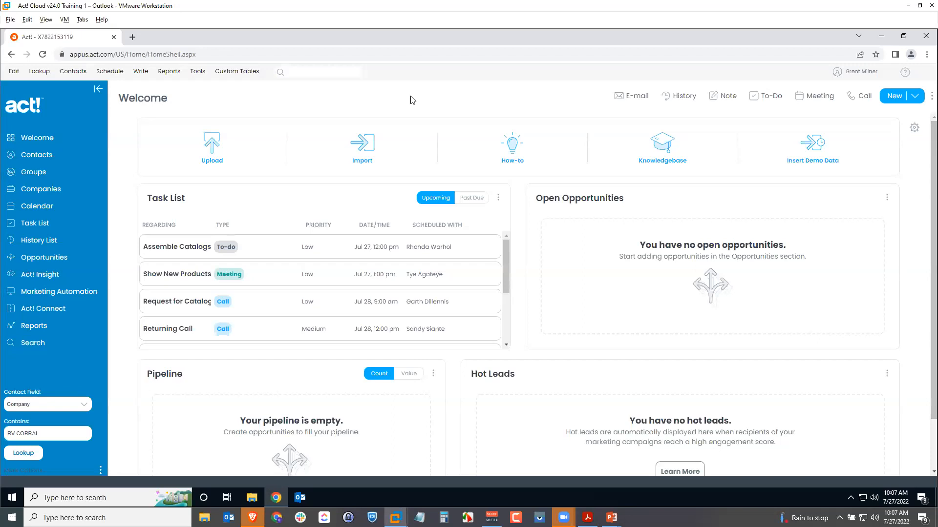
Step: Open the E-mail preferences of the Act! web application
{"action": "left_click", "coordinate": [197, 73]}
{"action": "mouse_move", "coordinate": [230, 174]}
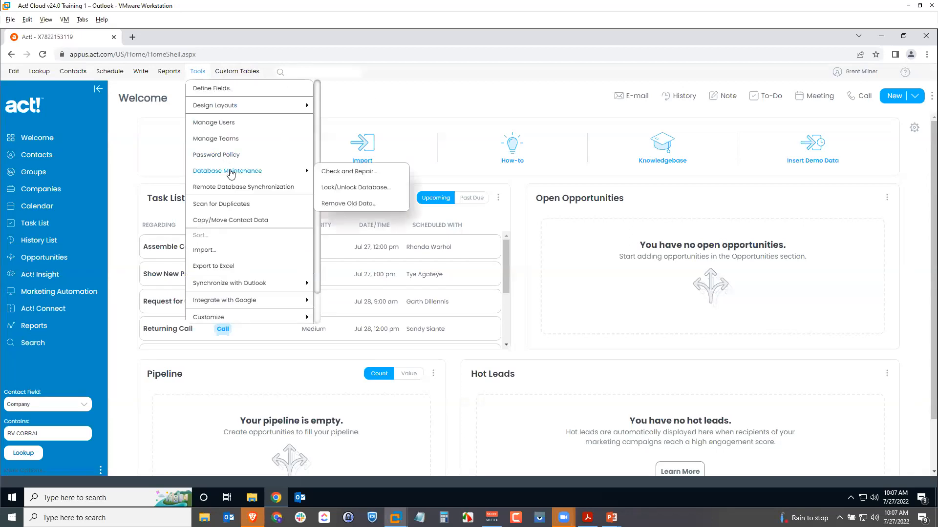
{"action": "scroll", "coordinate": [231, 174], "scroll_direction": "down", "scroll_amount": 1}
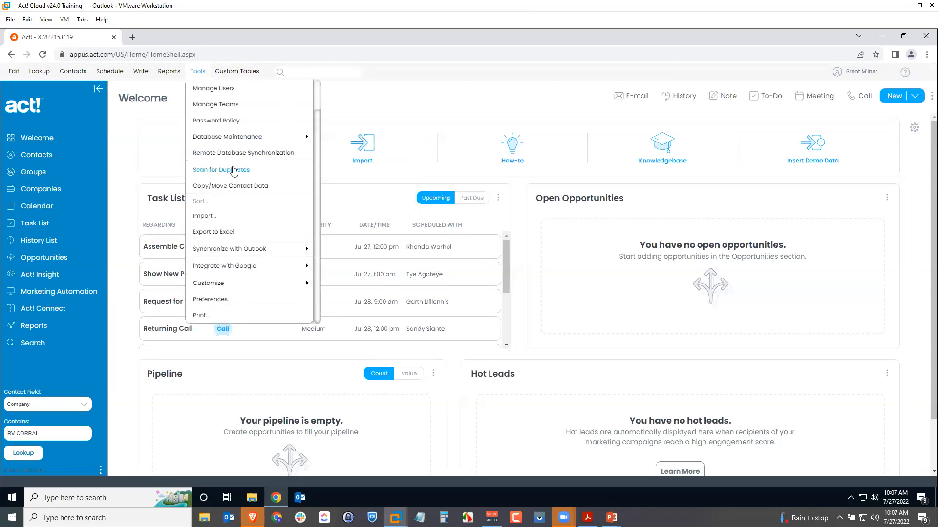
{"action": "left_click", "coordinate": [210, 299]}
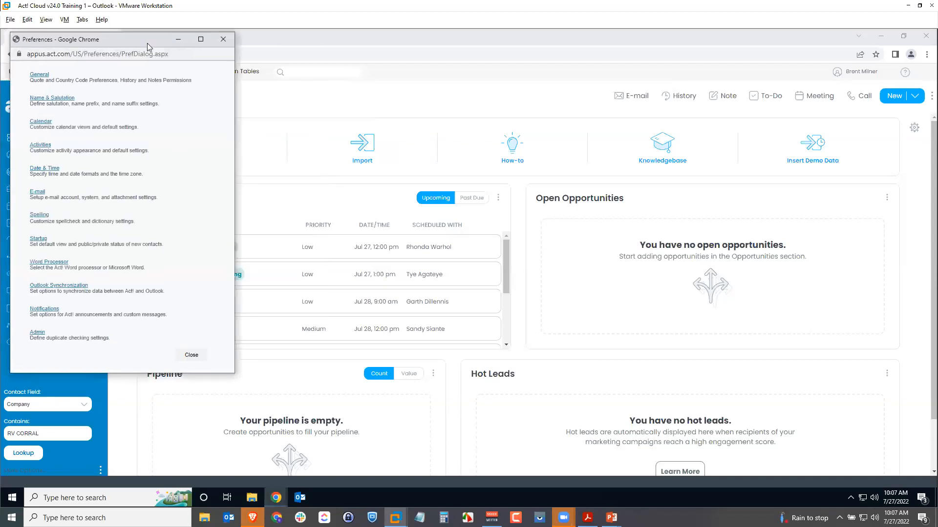
{"action": "left_click_drag", "start_coordinate": [147, 43], "coordinate": [209, 67]}
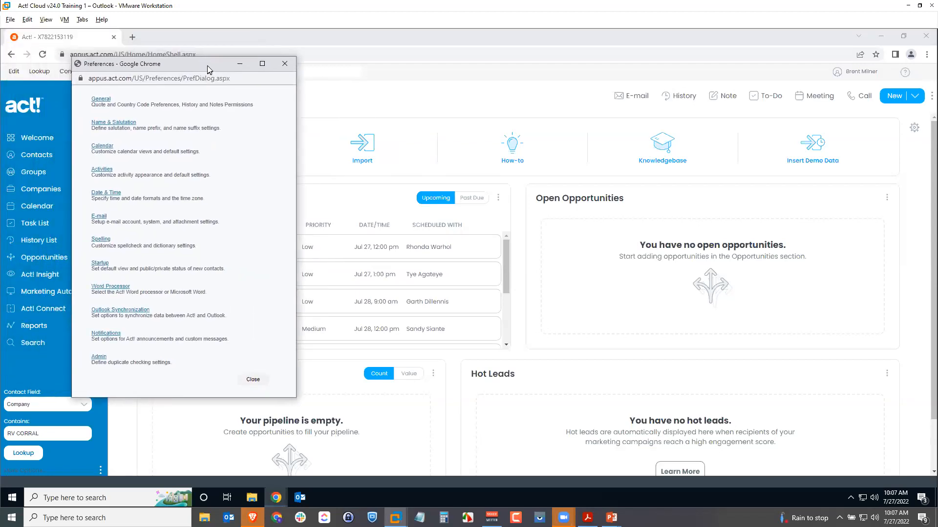
{"action": "left_click", "coordinate": [100, 221]}
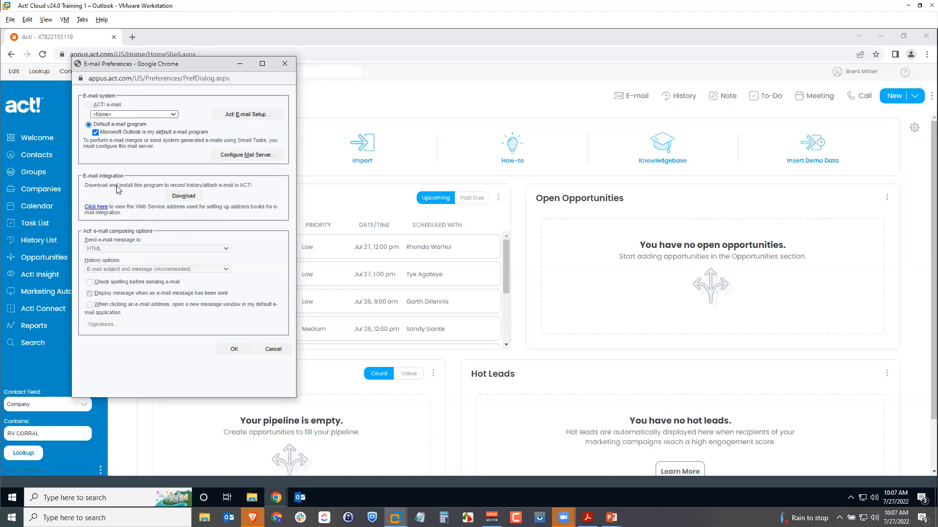
Step: Download the Act! e-mail integration program, accepting the additional software notice and entering the account password
{"action": "left_click", "coordinate": [184, 196]}
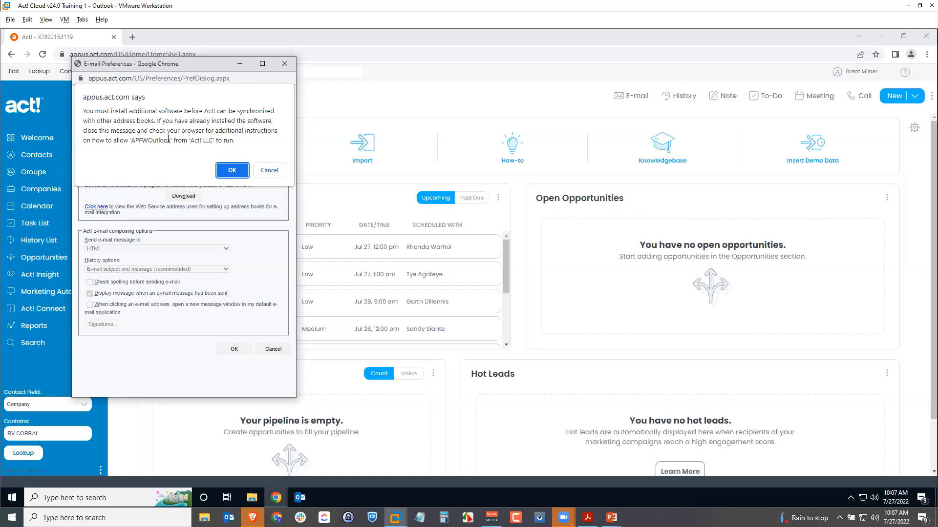
{"action": "left_click", "coordinate": [232, 170]}
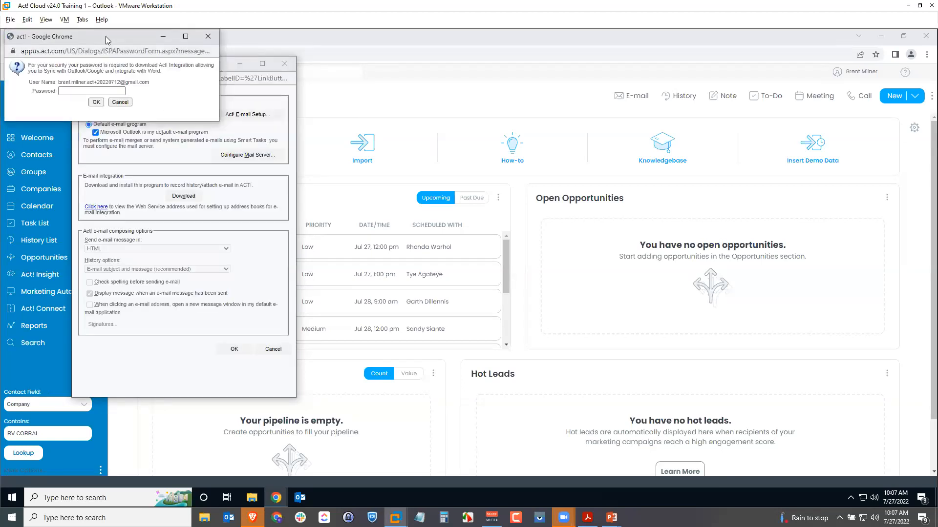
{"action": "left_click_drag", "start_coordinate": [106, 37], "coordinate": [118, 47]}
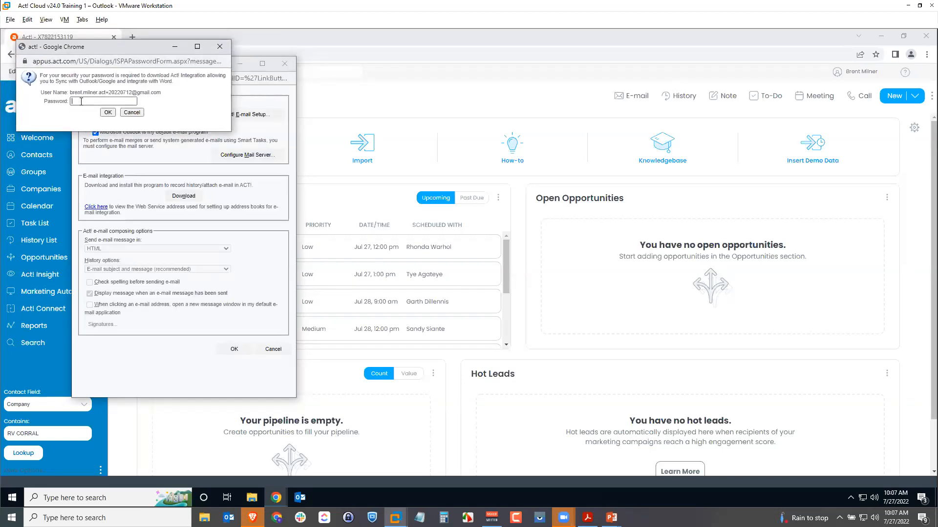
{"action": "type", "text": "•••••••"}
{"action": "left_click", "coordinate": [106, 113]}
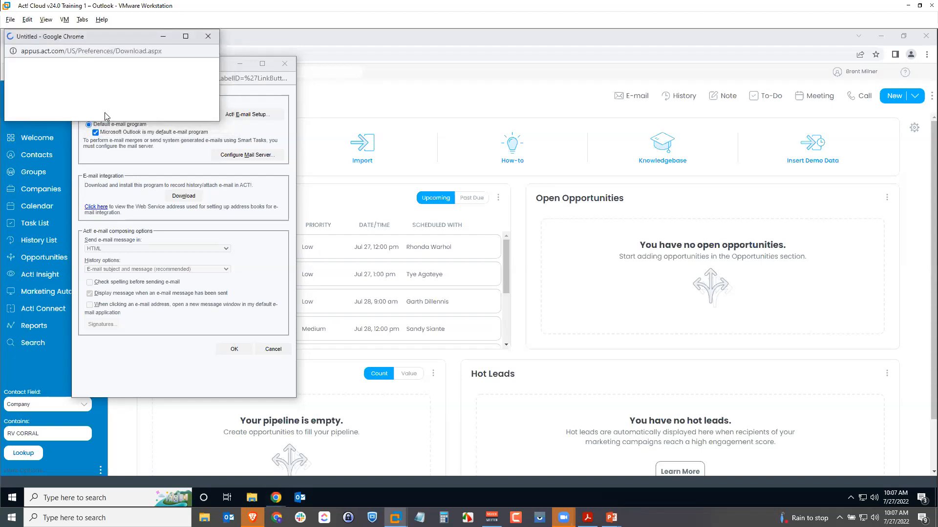
Step: Run the downloaded ACTIntegrationSetup.exe, allowing it past the Windows SmartScreen warning and the User Account Control request
{"action": "left_click_drag", "start_coordinate": [103, 37], "coordinate": [113, 53]}
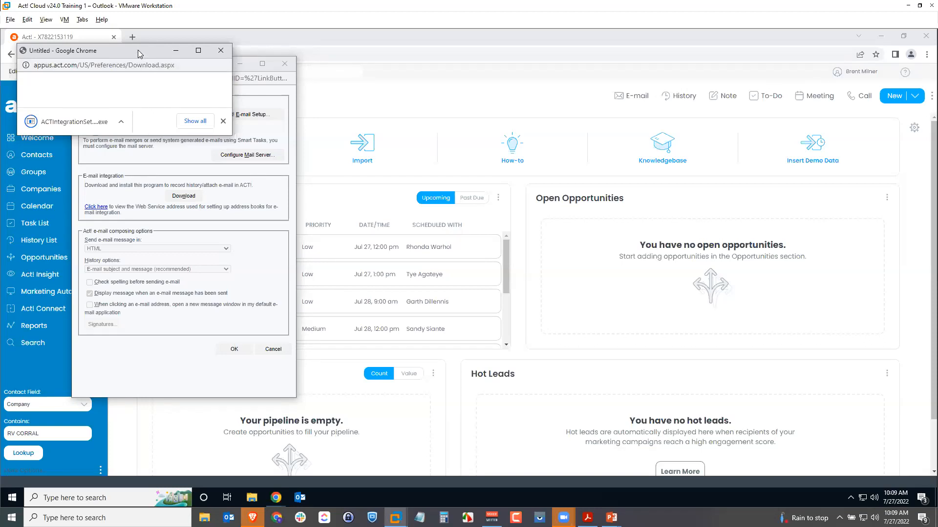
{"action": "left_click_drag", "start_coordinate": [138, 51], "coordinate": [144, 61]}
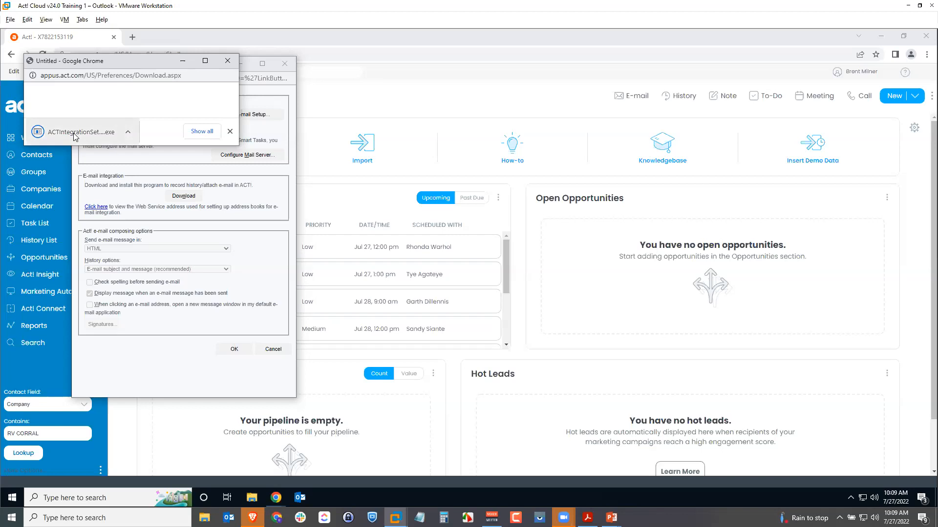
{"action": "left_click", "coordinate": [104, 132]}
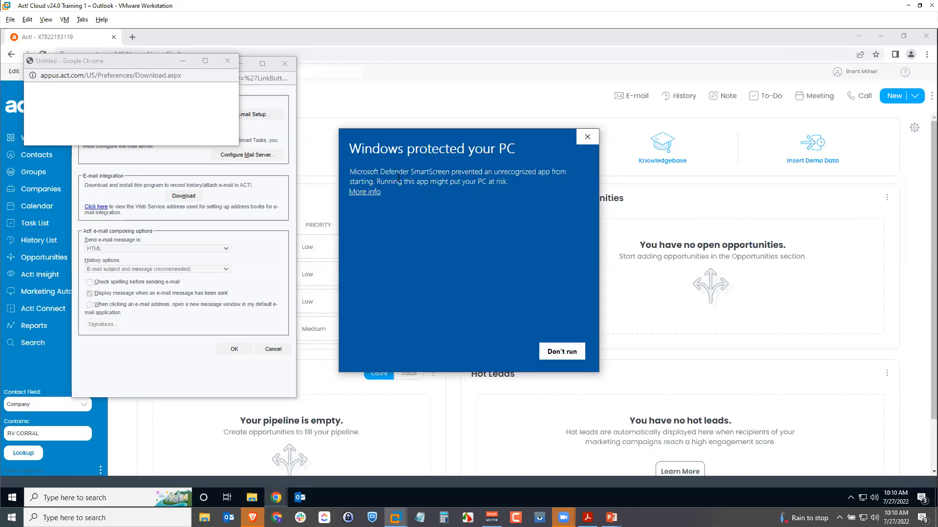
{"action": "left_click", "coordinate": [365, 193]}
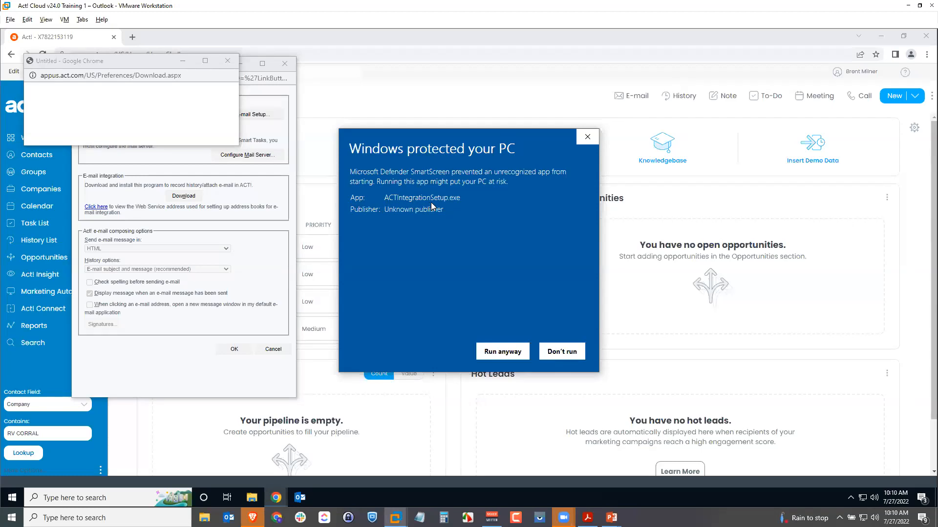
{"action": "left_click", "coordinate": [497, 352]}
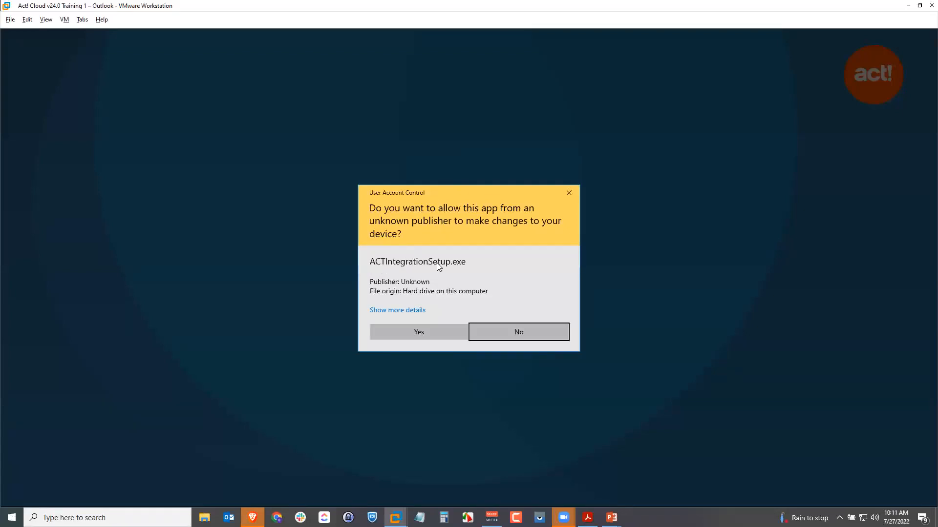
{"action": "left_click", "coordinate": [419, 333]}
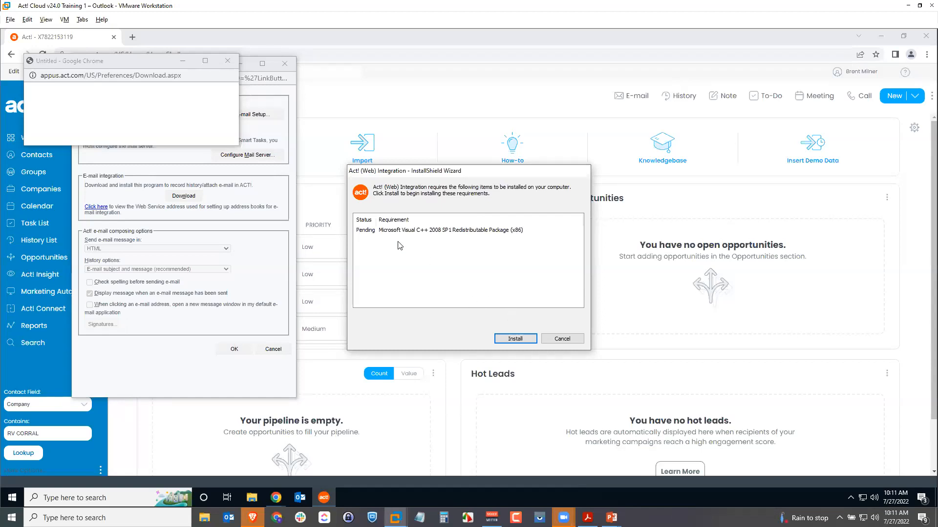
Step: Install the required Visual C++ 2008 SP1 package and Act! (Web) Integration in the default destination folder, finishing the wizard
{"action": "left_click", "coordinate": [511, 339]}
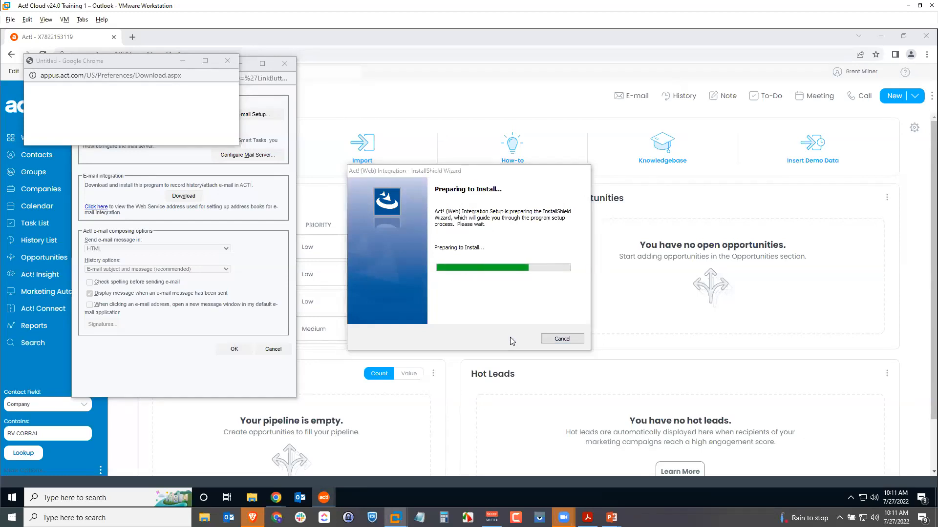
{"action": "left_click", "coordinate": [521, 347]}
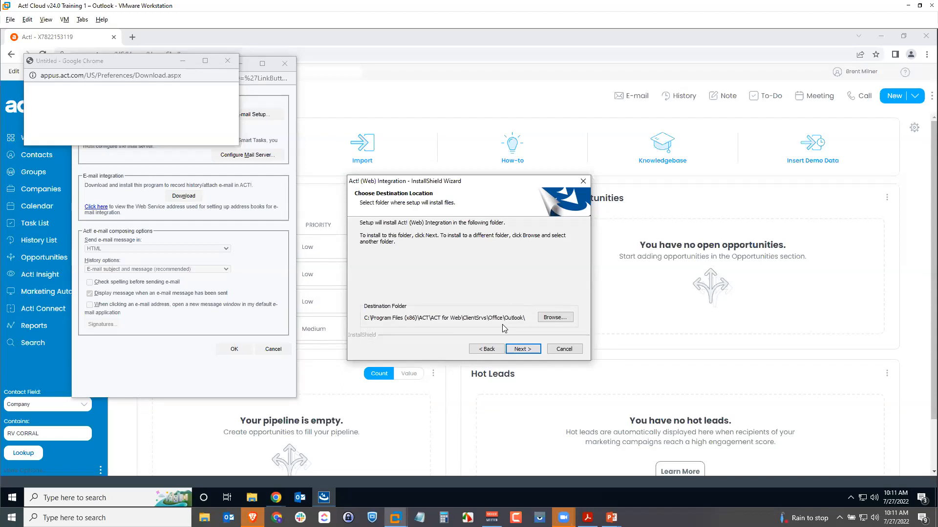
{"action": "left_click", "coordinate": [523, 348]}
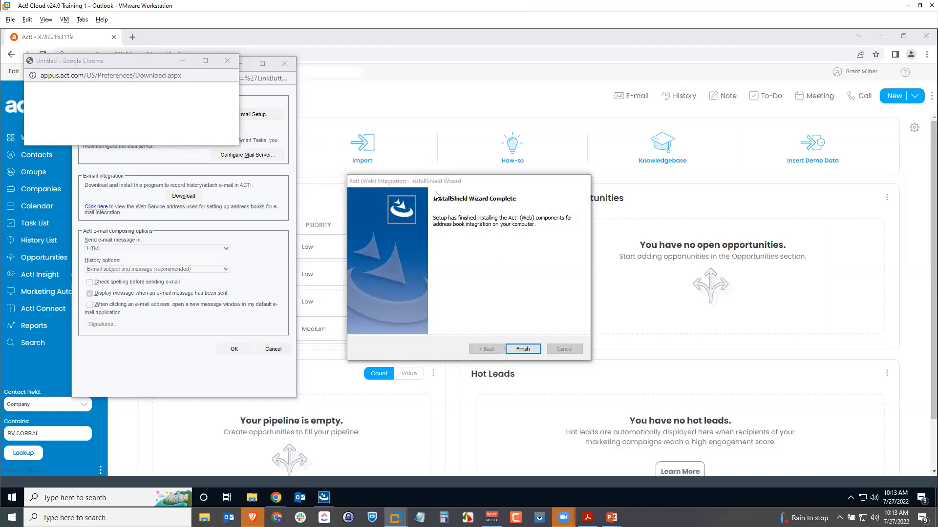
{"action": "left_click", "coordinate": [525, 348]}
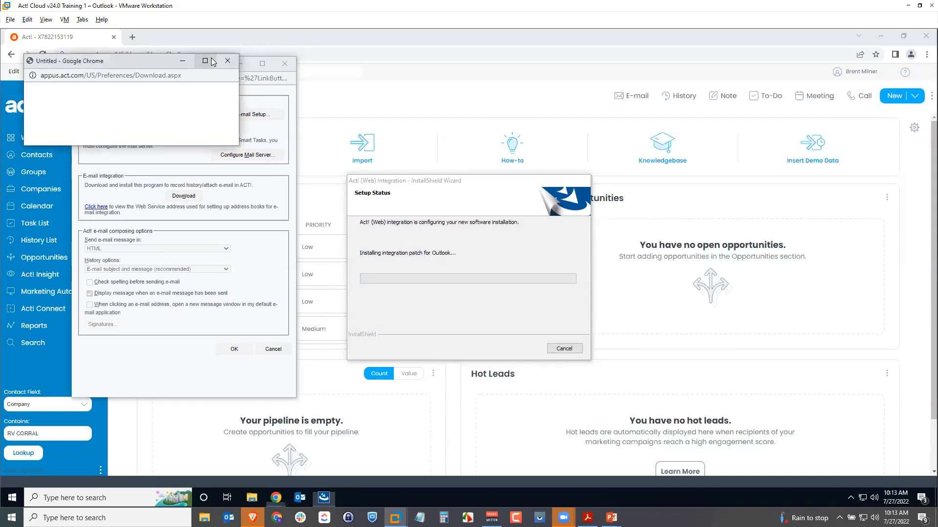
Step: Close the leftover download window, accept the E-mail preferences and close the Act! Preferences window
{"action": "left_click", "coordinate": [227, 62]}
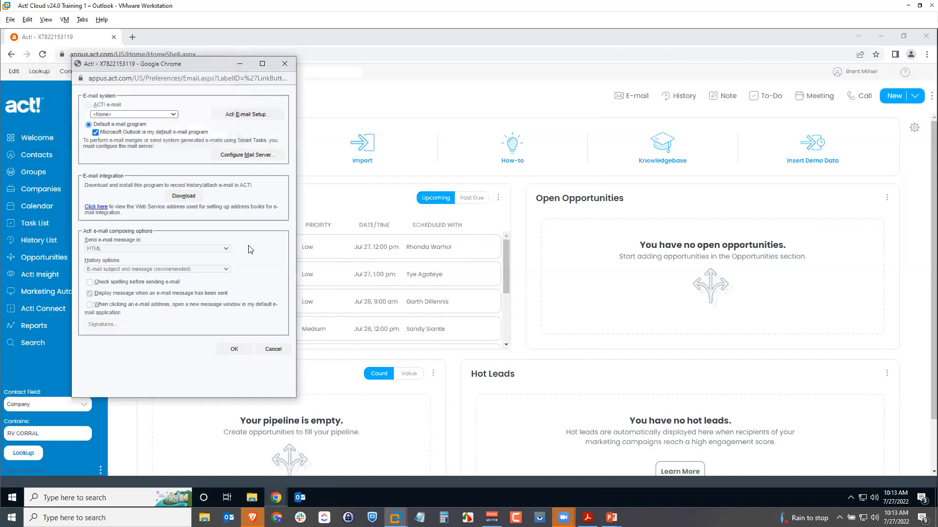
{"action": "left_click", "coordinate": [236, 351]}
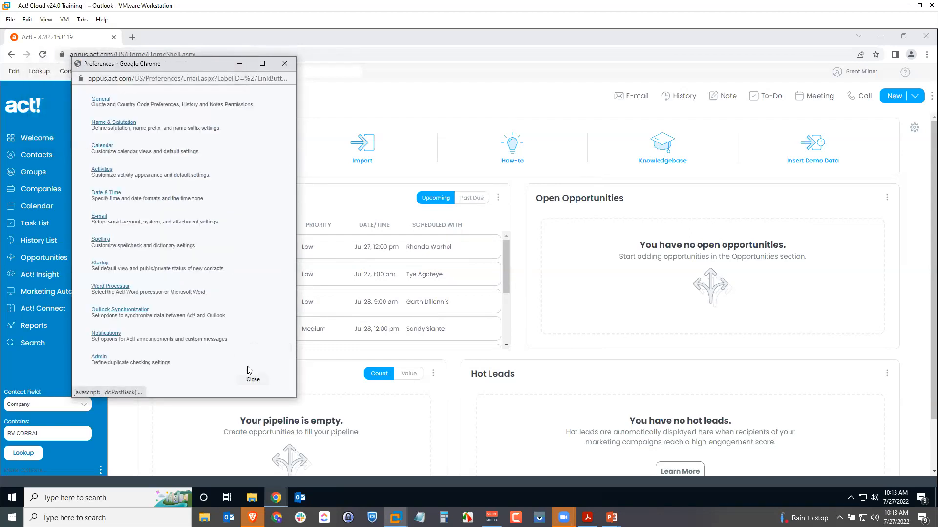
{"action": "left_click", "coordinate": [252, 380]}
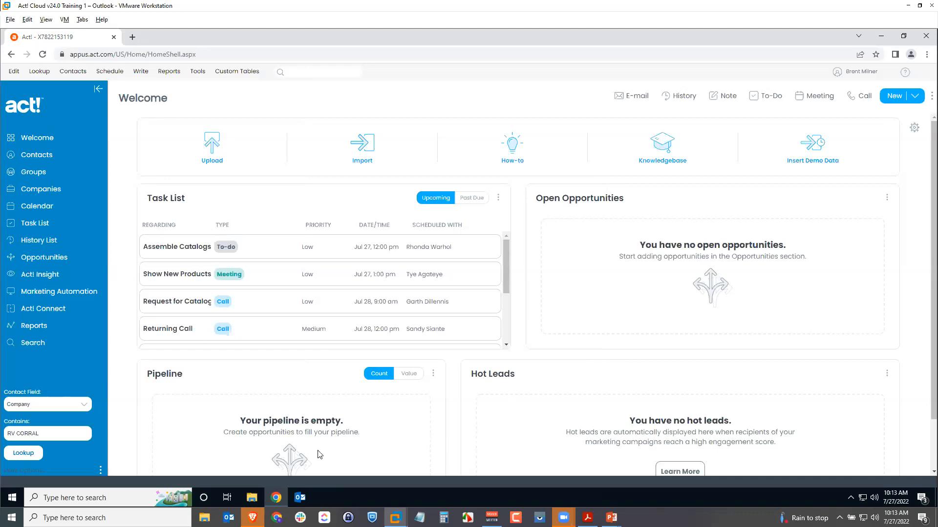
Step: Switch to Outlook, maximize its window and show the Act! add-in commands
{"action": "left_click", "coordinate": [296, 498]}
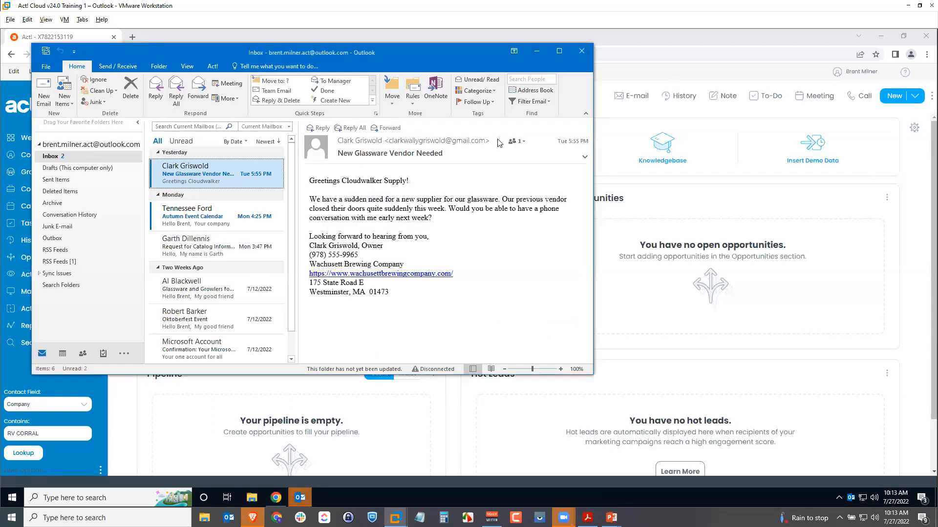
{"action": "left_click", "coordinate": [560, 51]}
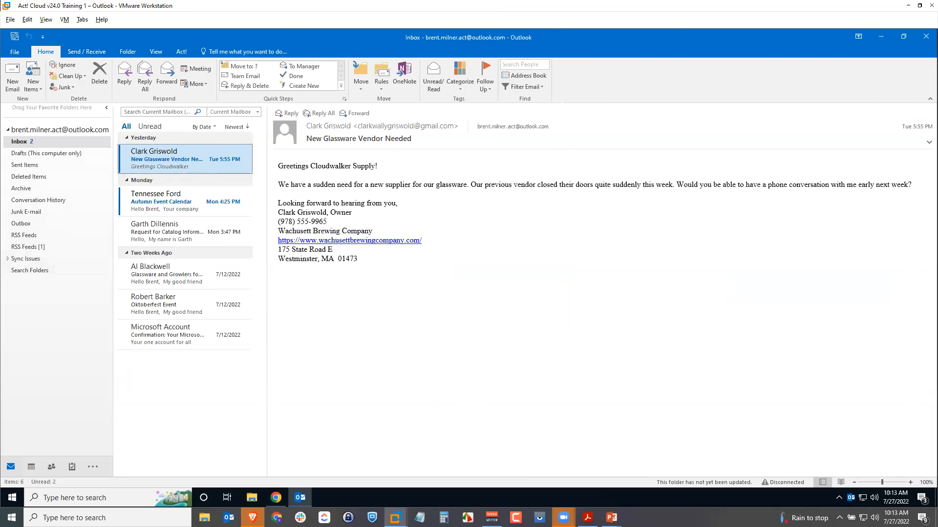
{"action": "left_click", "coordinate": [181, 52]}
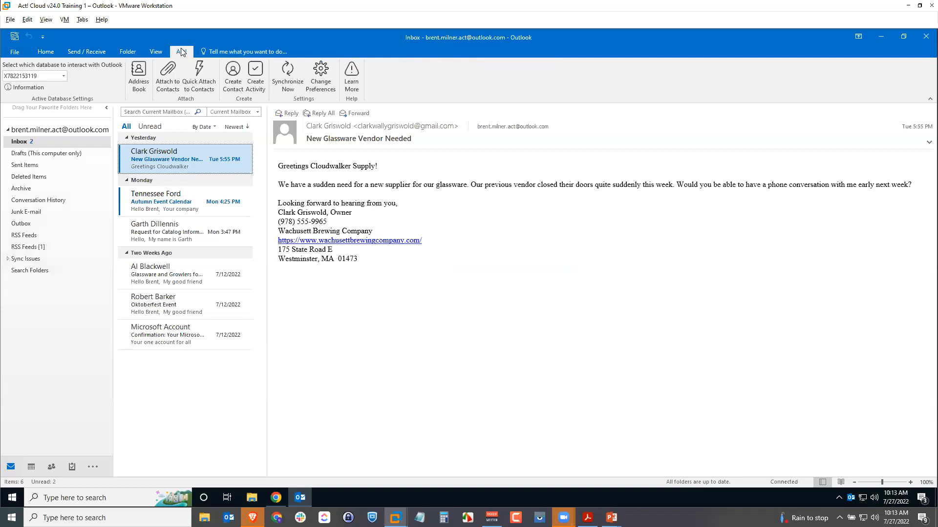
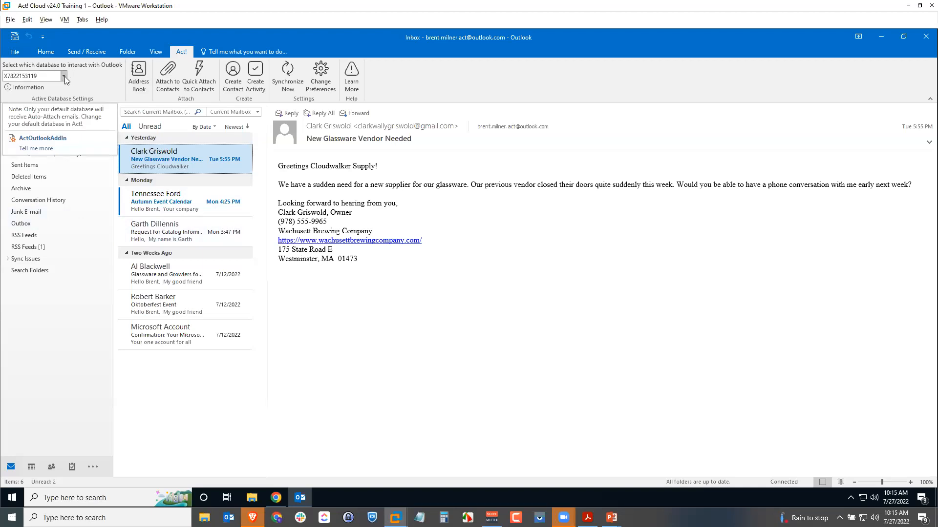
Step: Check which Act! databases are available to interact with Outlook
{"action": "left_click", "coordinate": [63, 77]}
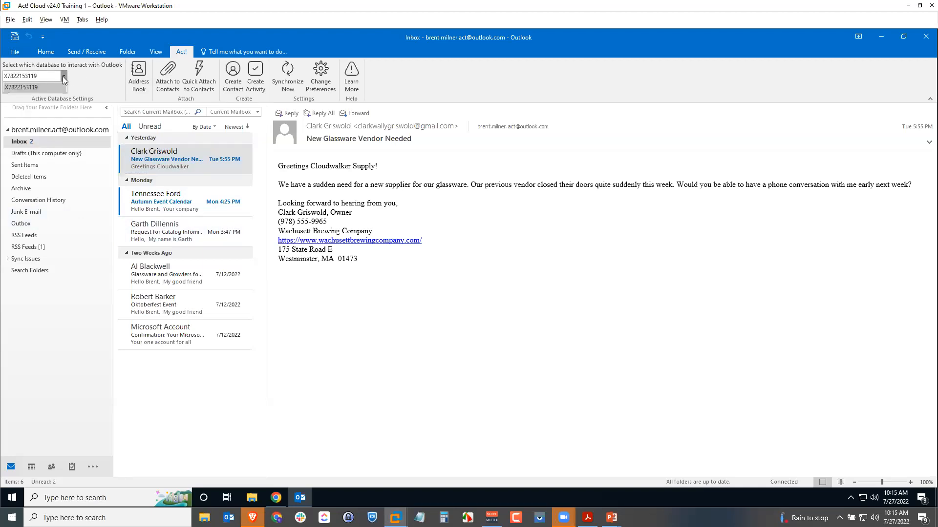
{"action": "left_click", "coordinate": [64, 78]}
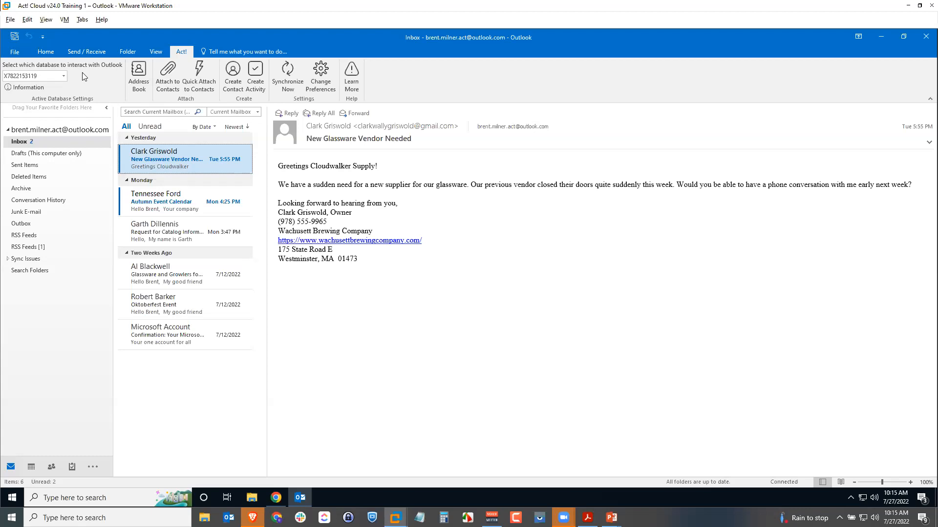
{"action": "left_click", "coordinate": [63, 77]}
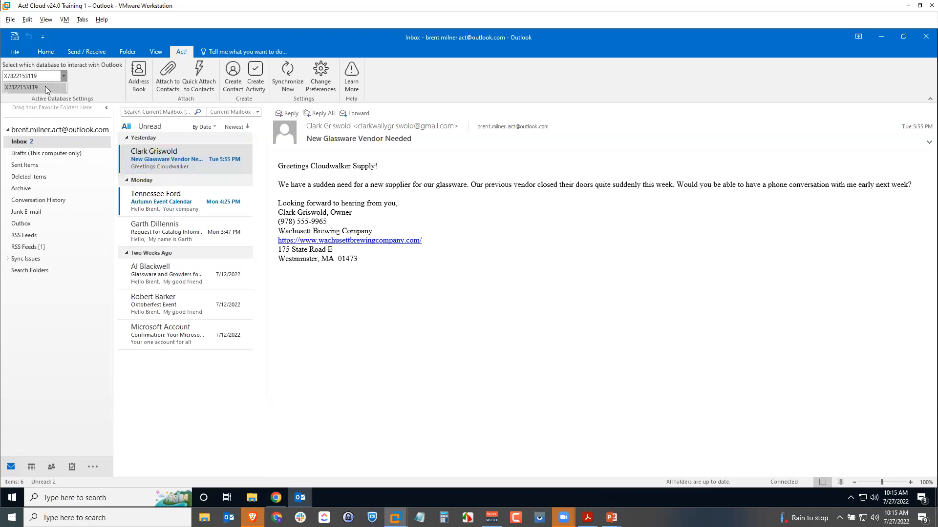
{"action": "left_click", "coordinate": [96, 76]}
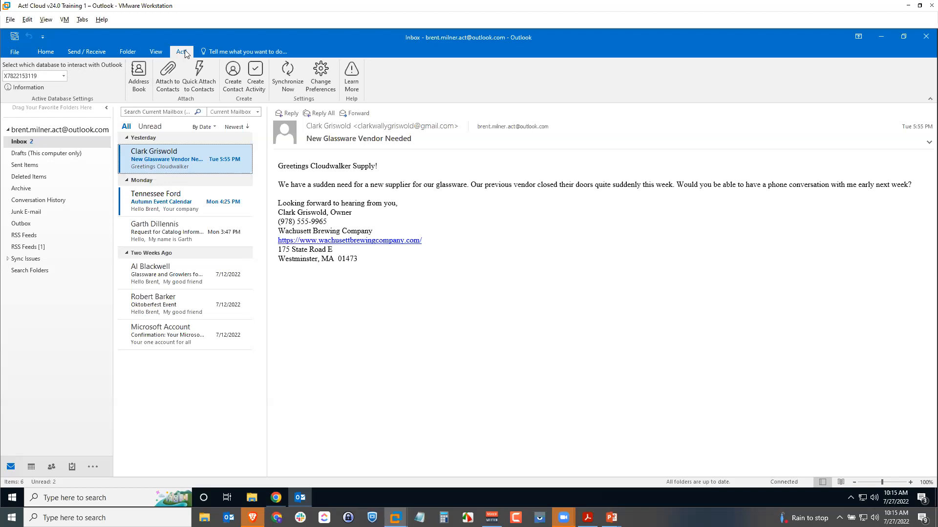
Step: Open the Act! add-in preferences and review the Auto Attach settings, including the history types offered for sent emails
{"action": "left_click", "coordinate": [320, 81]}
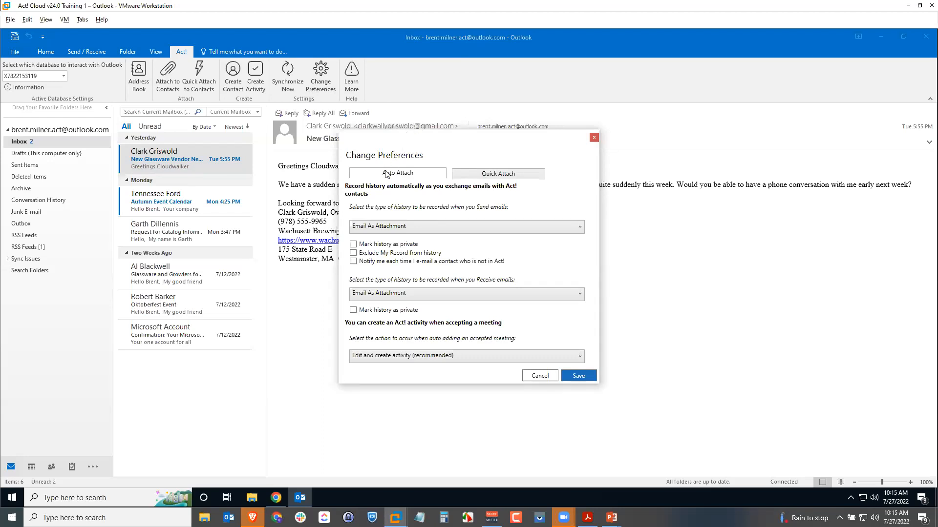
{"action": "left_click", "coordinate": [487, 175]}
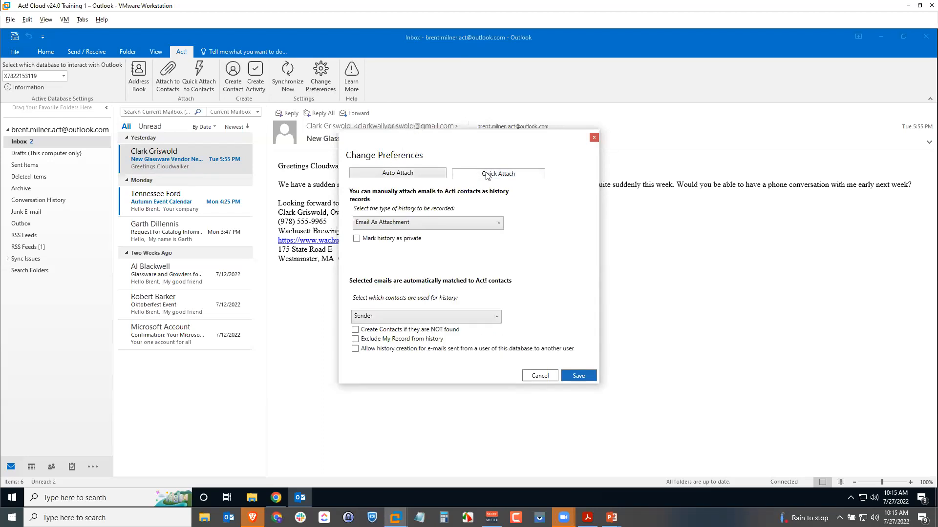
{"action": "left_click", "coordinate": [410, 174]}
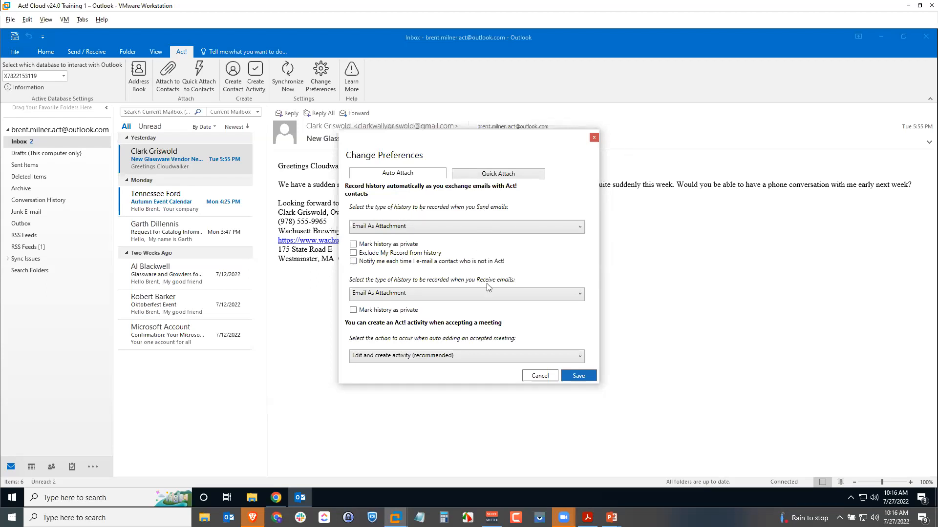
{"action": "left_click", "coordinate": [397, 227]}
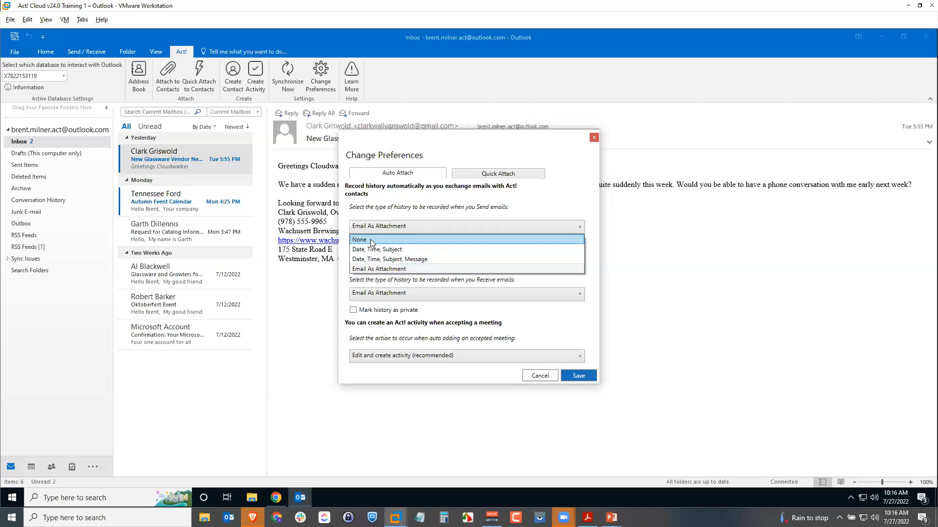
{"action": "left_click", "coordinate": [394, 211]}
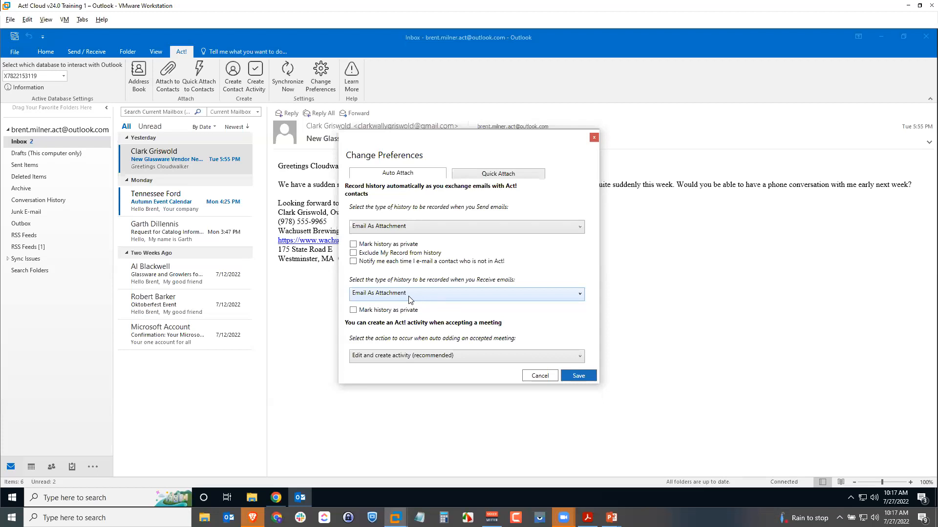
Step: Set the Quick Attach history type to Email As Attachment, keep Sender as the contact used for history, and save the preferences
{"action": "left_click", "coordinate": [499, 175]}
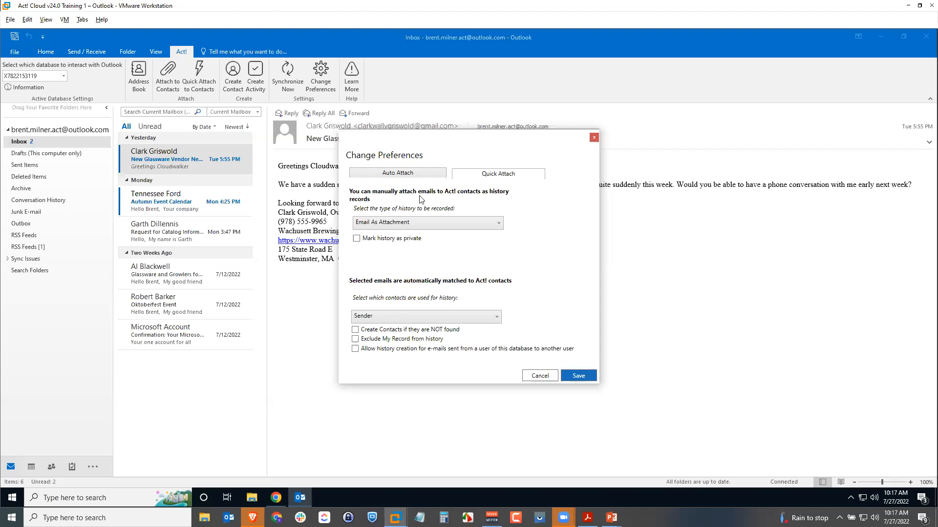
{"action": "left_click", "coordinate": [370, 224]}
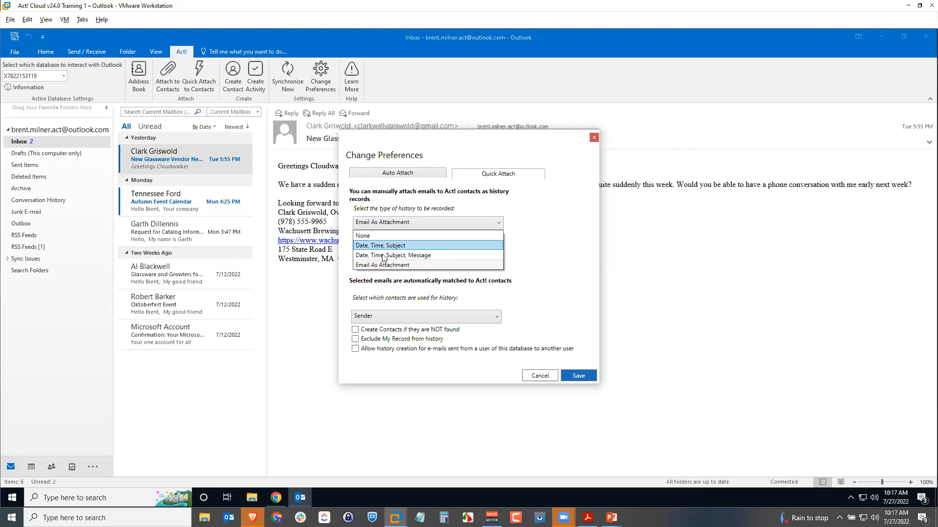
{"action": "left_click", "coordinate": [417, 267]}
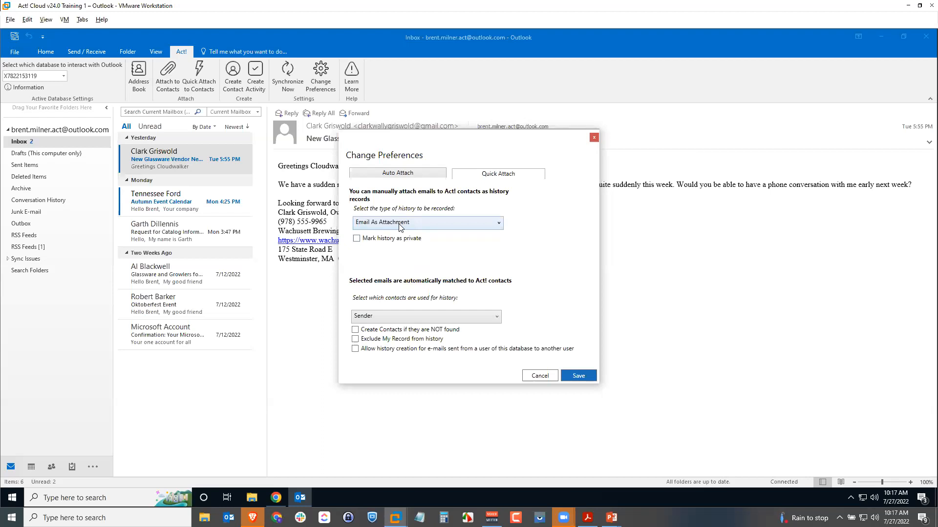
{"action": "left_click", "coordinate": [390, 317]}
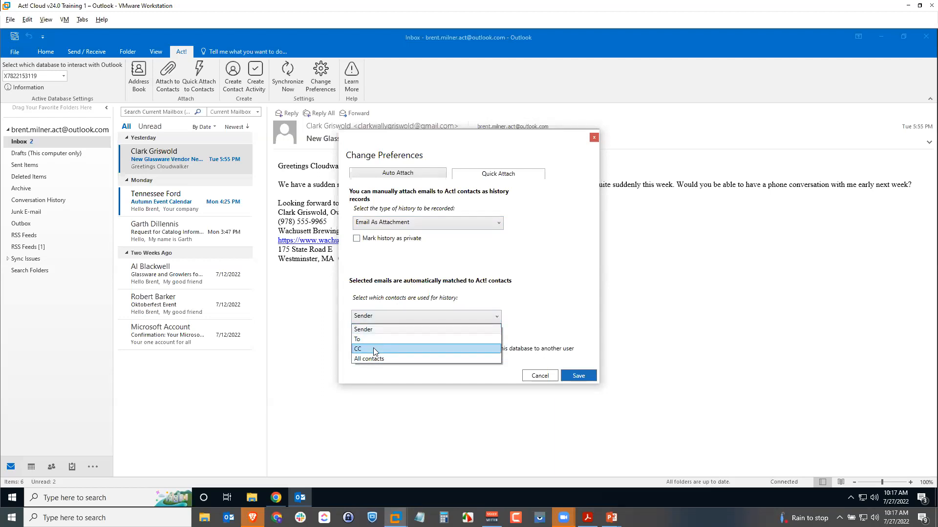
{"action": "left_click", "coordinate": [384, 318]}
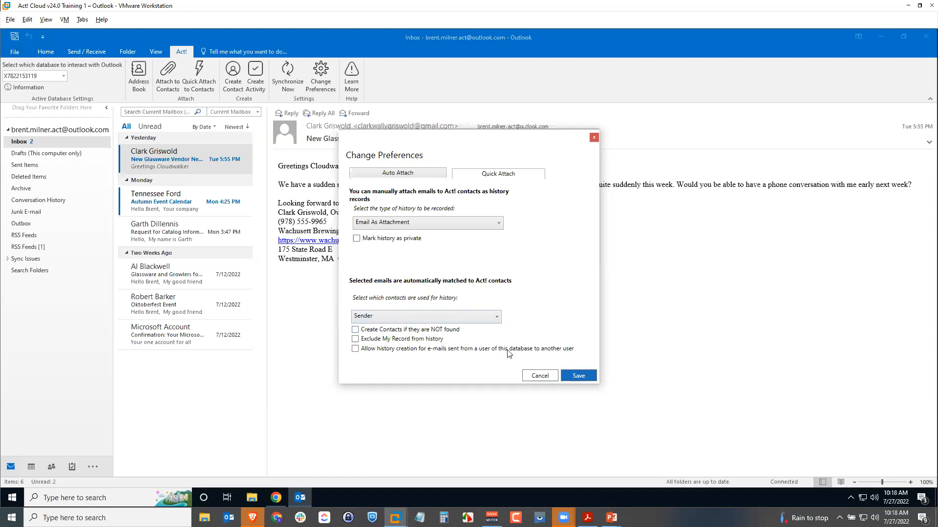
{"action": "left_click", "coordinate": [568, 374]}
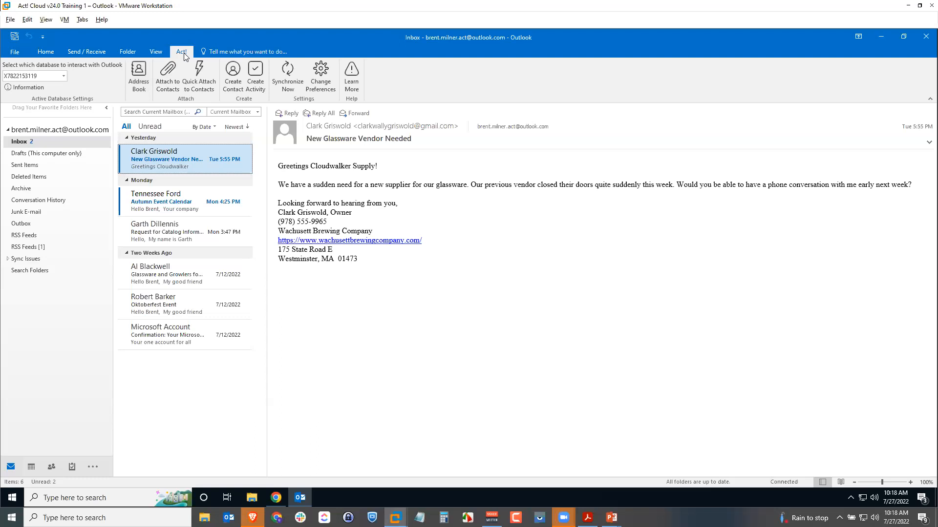
Step: Open the Act! address book in Outlook and look through its contact list
{"action": "left_click", "coordinate": [139, 76]}
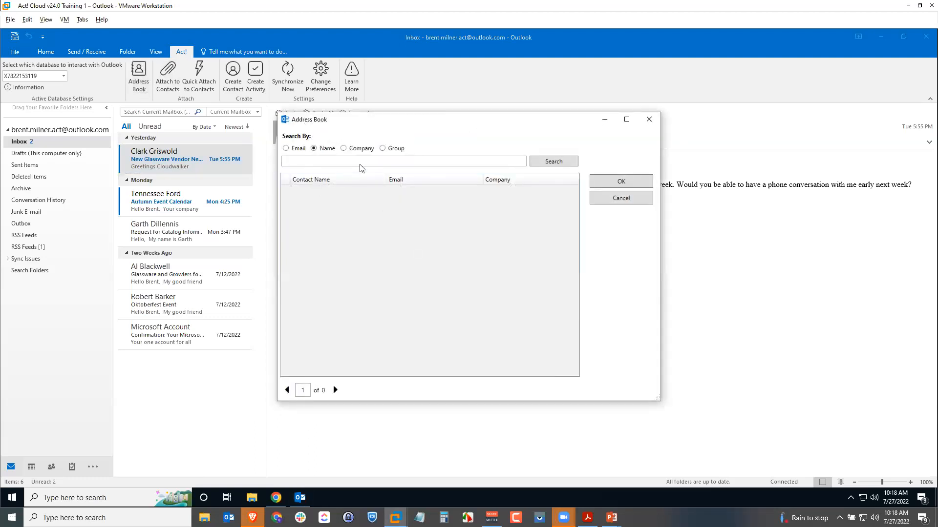
{"action": "scroll", "coordinate": [572, 279], "scroll_direction": "down", "scroll_amount": 2}
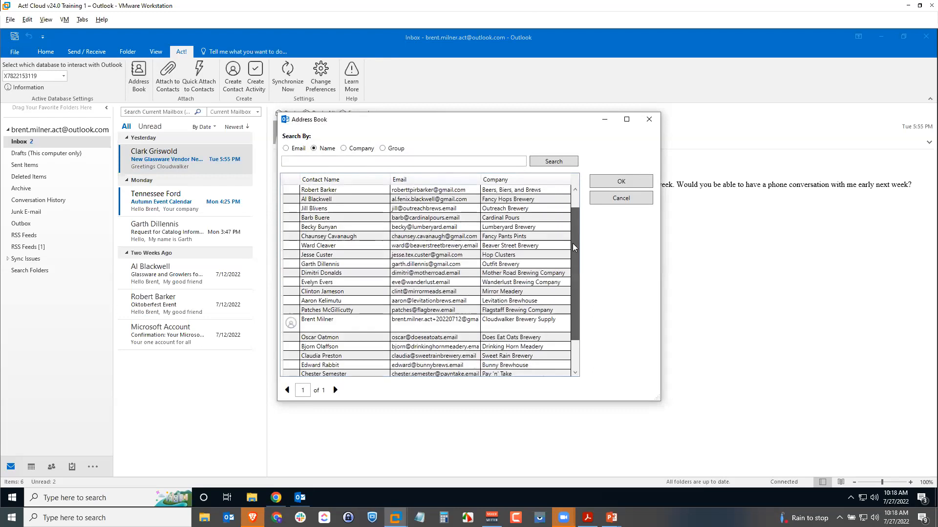
{"action": "scroll", "coordinate": [580, 244], "scroll_direction": "up", "scroll_amount": 2}
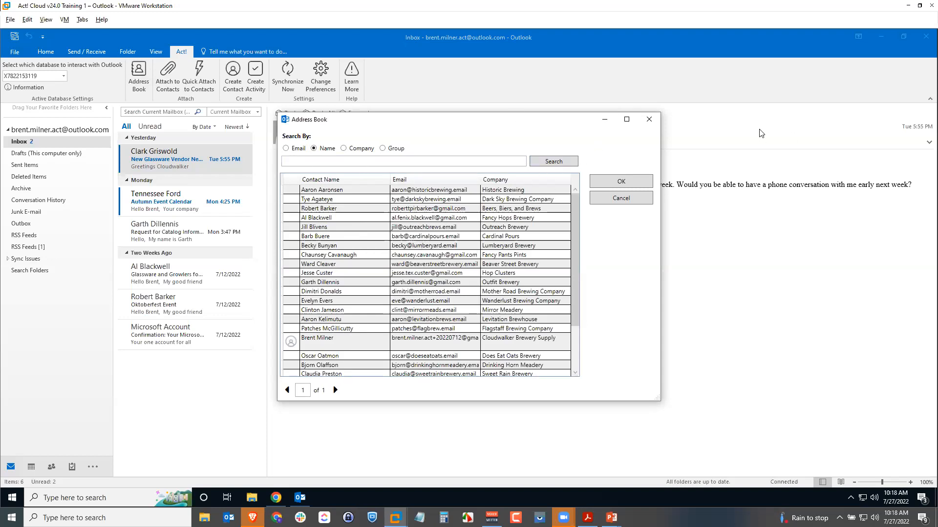
Step: Attach the Request for Catalog Information email to its sender and to the Wanderlust Brewing Company contact in Act!
{"action": "left_click", "coordinate": [650, 120]}
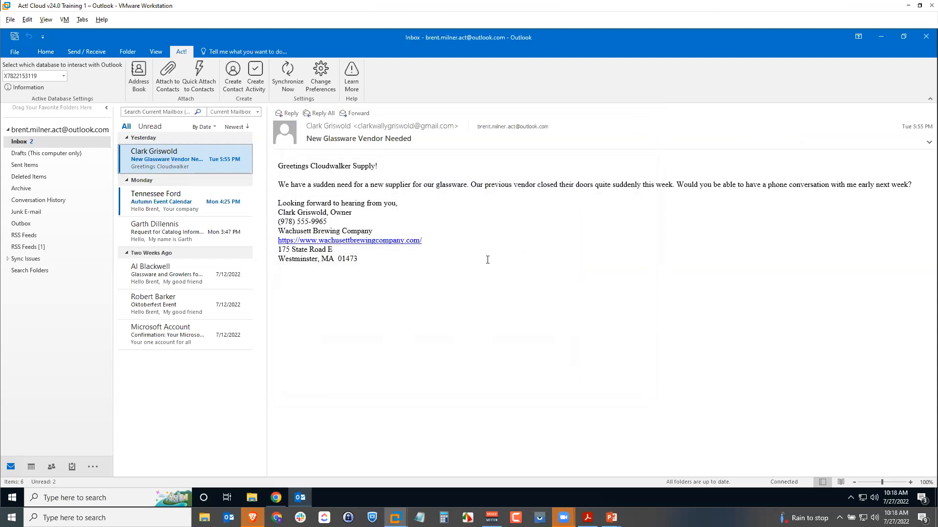
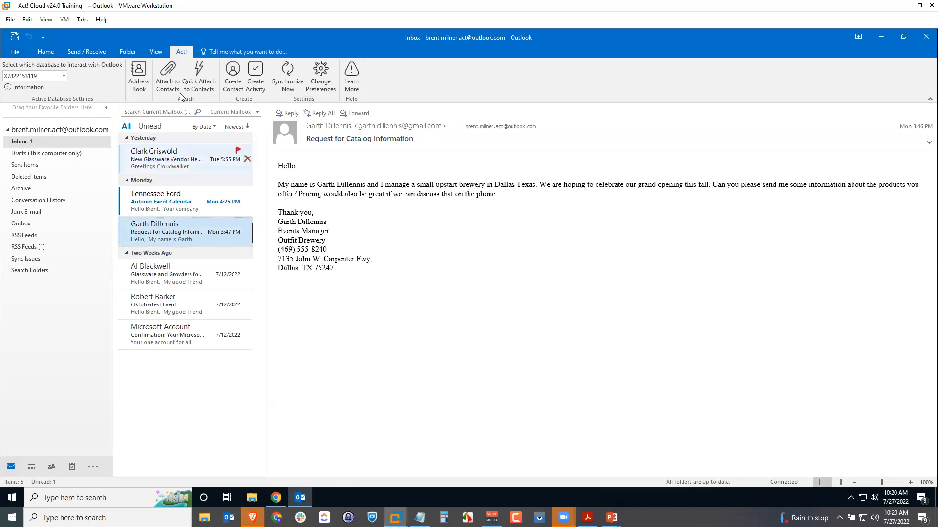
{"action": "left_click", "coordinate": [165, 74]}
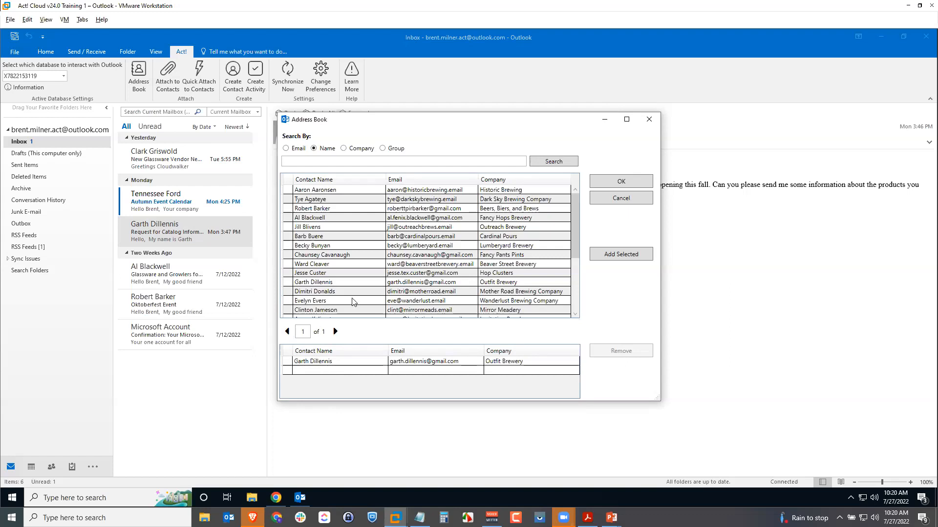
{"action": "left_click", "coordinate": [332, 302]}
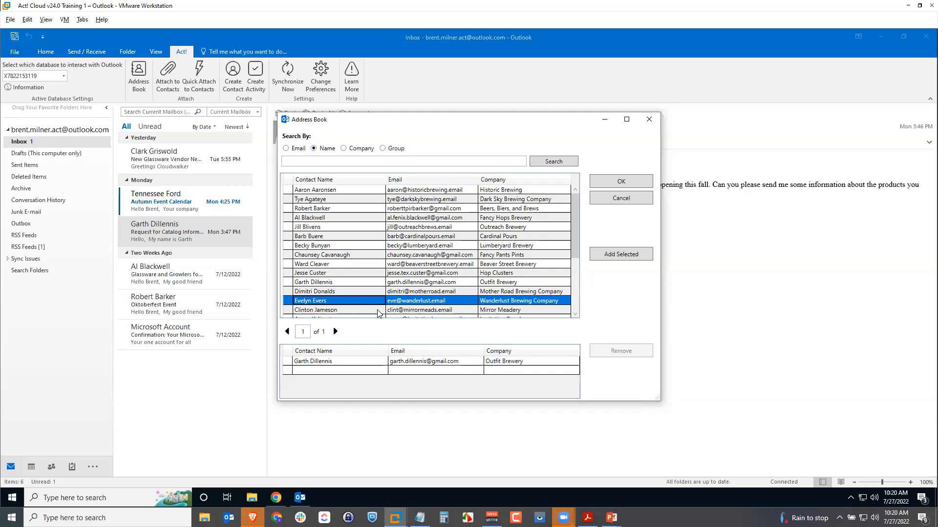
{"action": "left_click", "coordinate": [621, 255]}
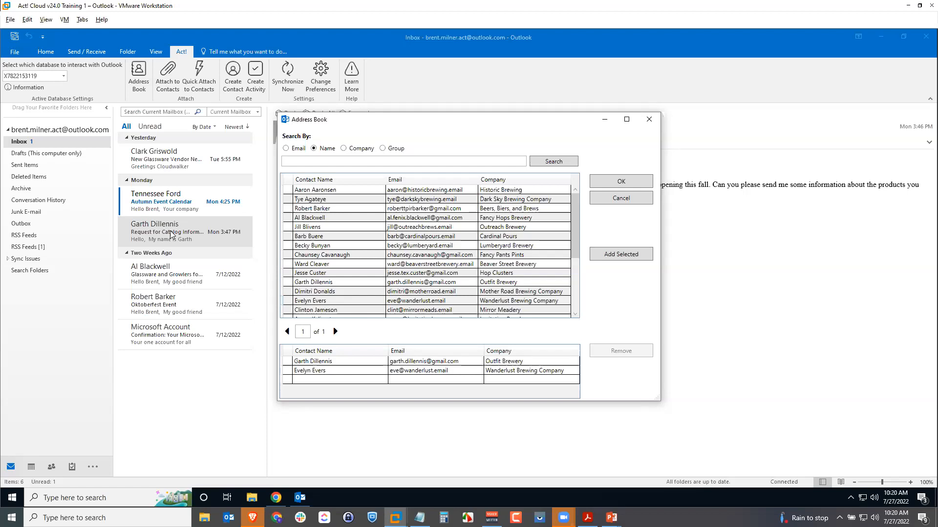
{"action": "left_click", "coordinate": [621, 181]}
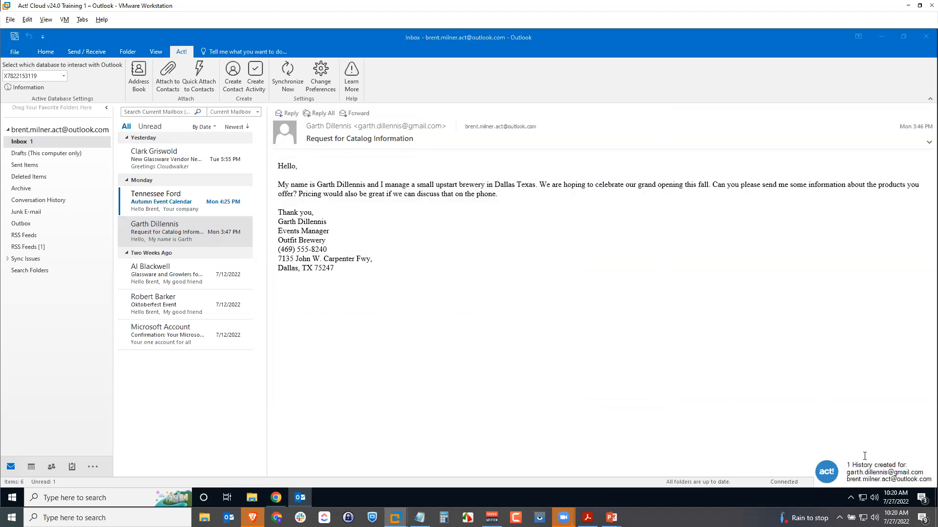
Step: Switch to Act! in the browser and look up the email sender's record by first name in the Contact field
{"action": "left_click", "coordinate": [276, 498]}
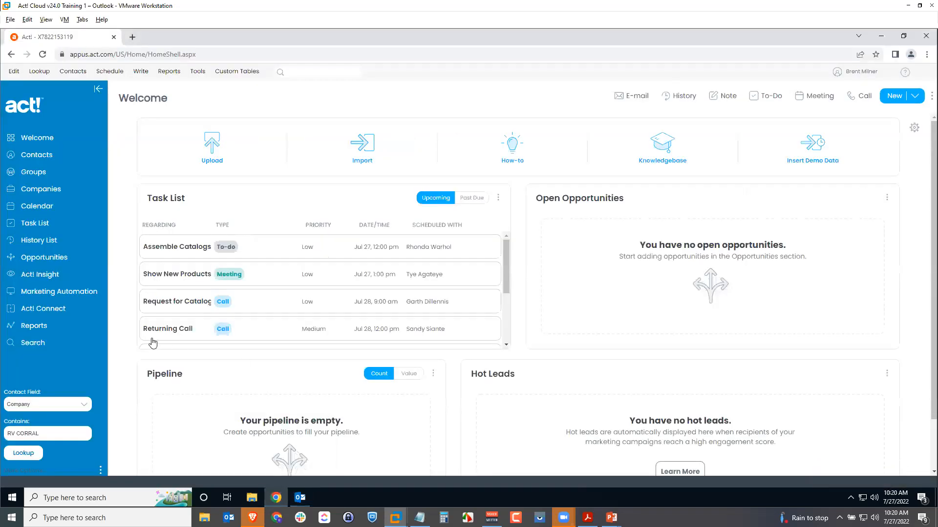
{"action": "left_click", "coordinate": [54, 405]}
{"action": "scroll", "coordinate": [49, 385], "scroll_direction": "down", "scroll_amount": 3}
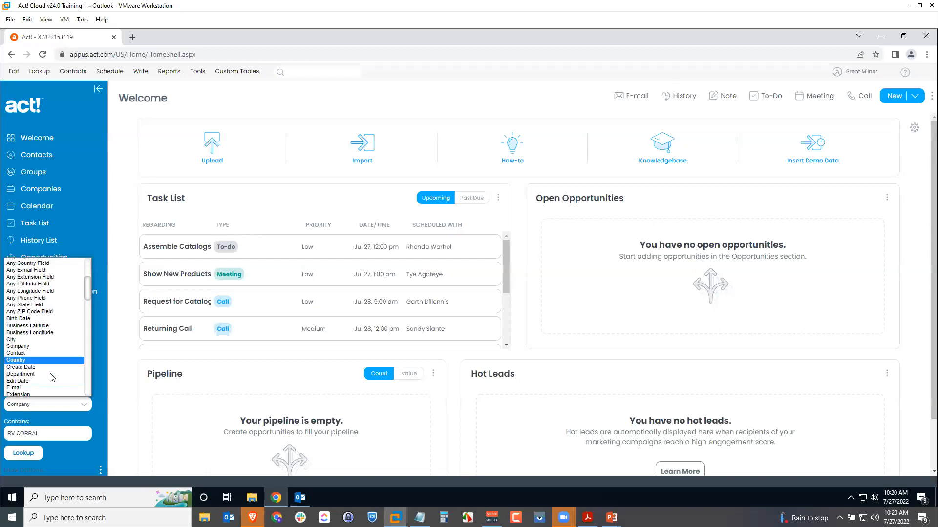
{"action": "left_click", "coordinate": [29, 301]}
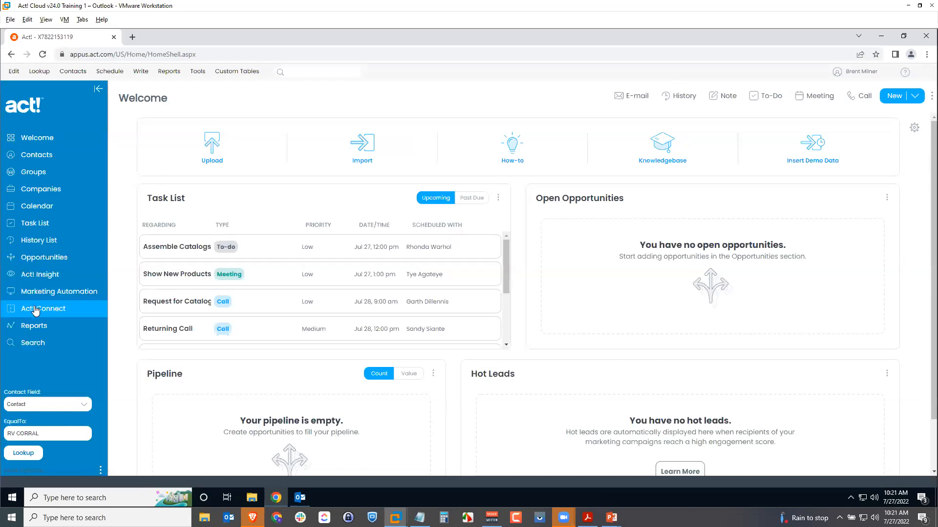
{"action": "left_click_drag", "start_coordinate": [49, 431], "coordinate": [4, 435]}
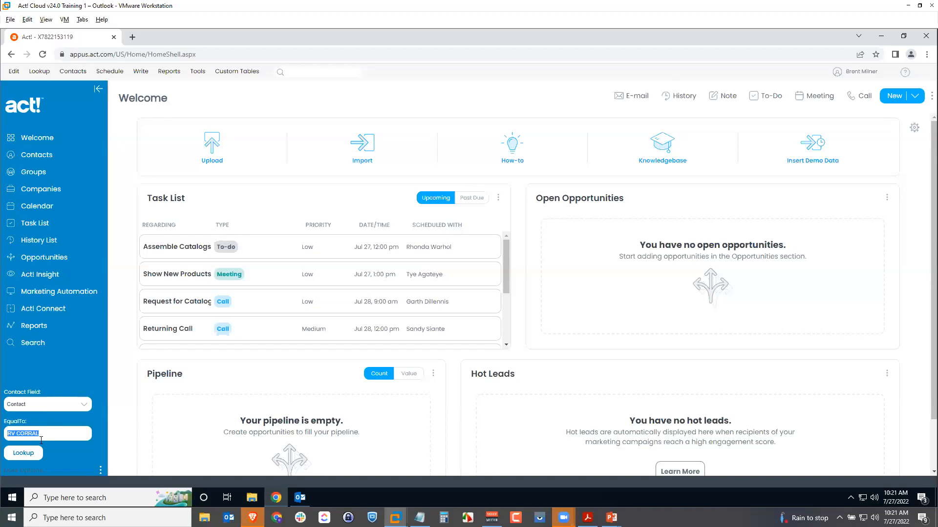
{"action": "type", "text": "garth"}
{"action": "key", "text": "Return"}
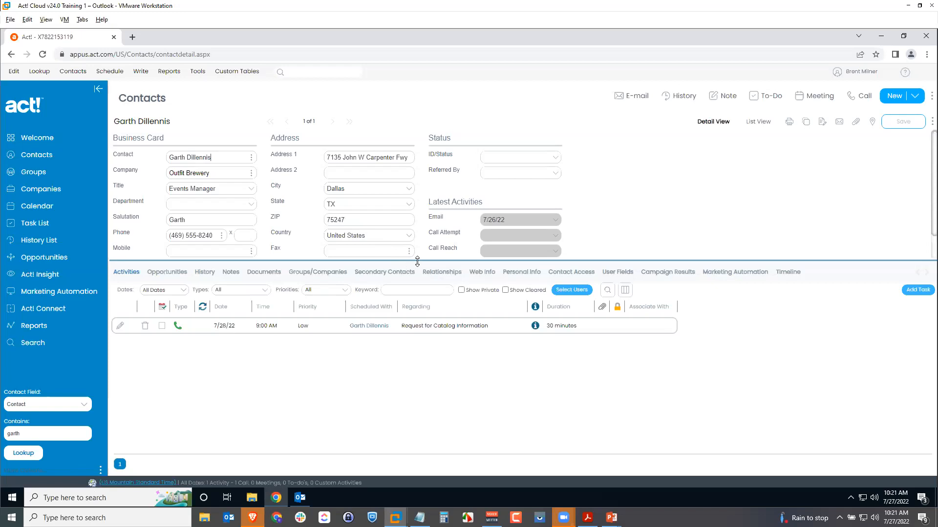
Step: Open the attachment of the 7/25/22 Request for Catalog Information entry in the contact's history and suppress the re-attach reminder for future use
{"action": "left_click", "coordinate": [205, 272]}
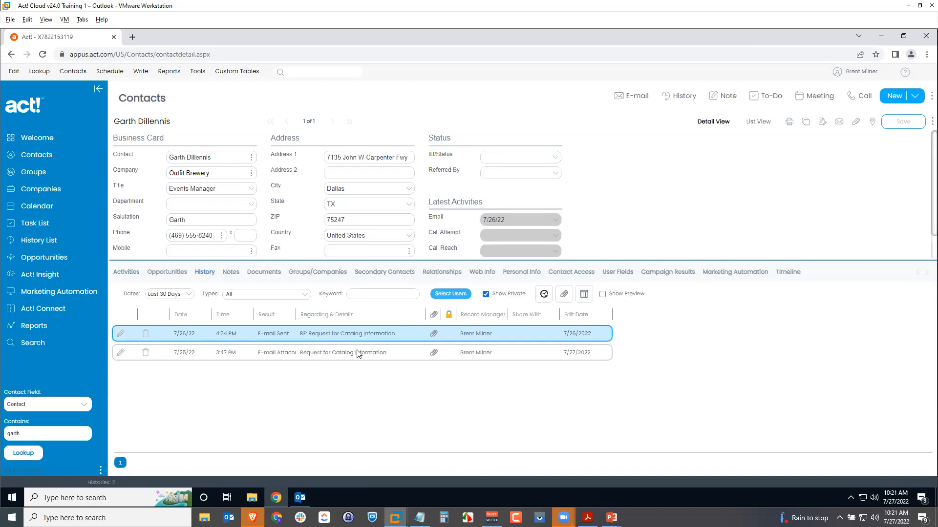
{"action": "left_click", "coordinate": [398, 352]}
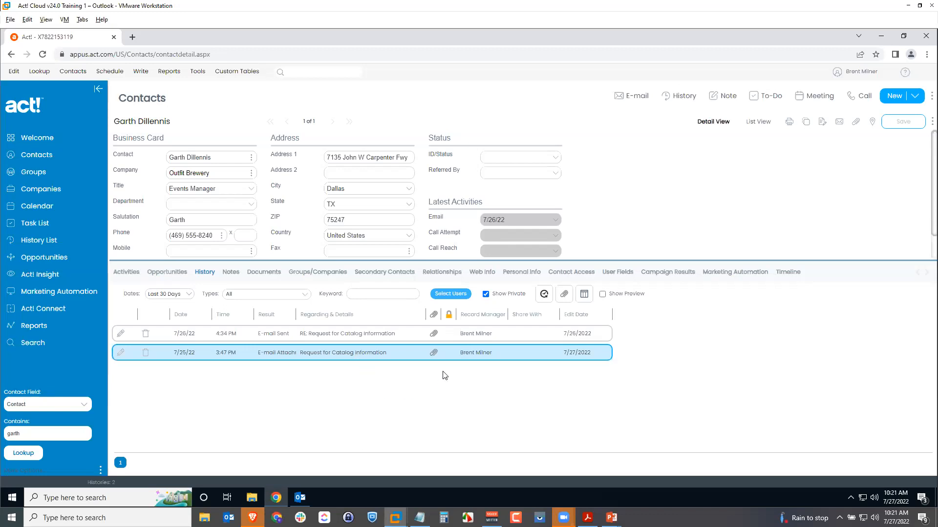
{"action": "left_click", "coordinate": [433, 352]}
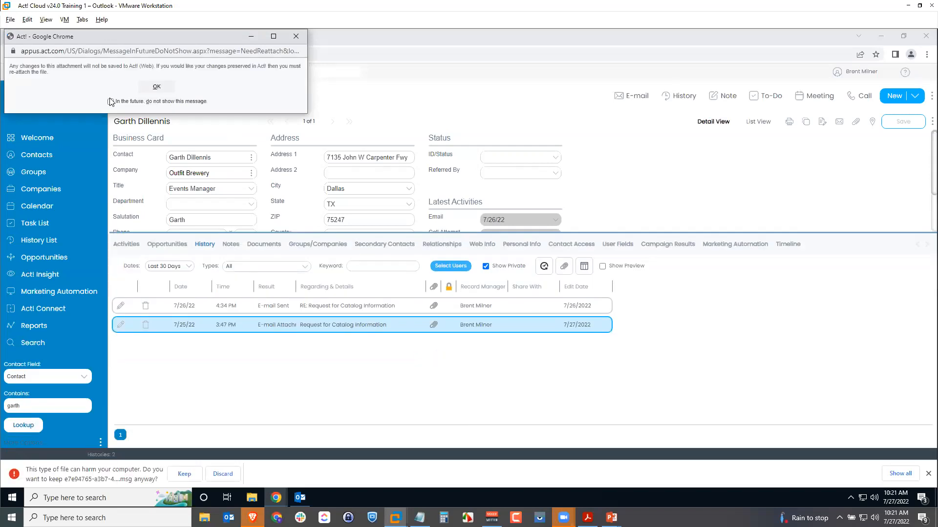
{"action": "left_click", "coordinate": [111, 102]}
{"action": "left_click", "coordinate": [152, 88]}
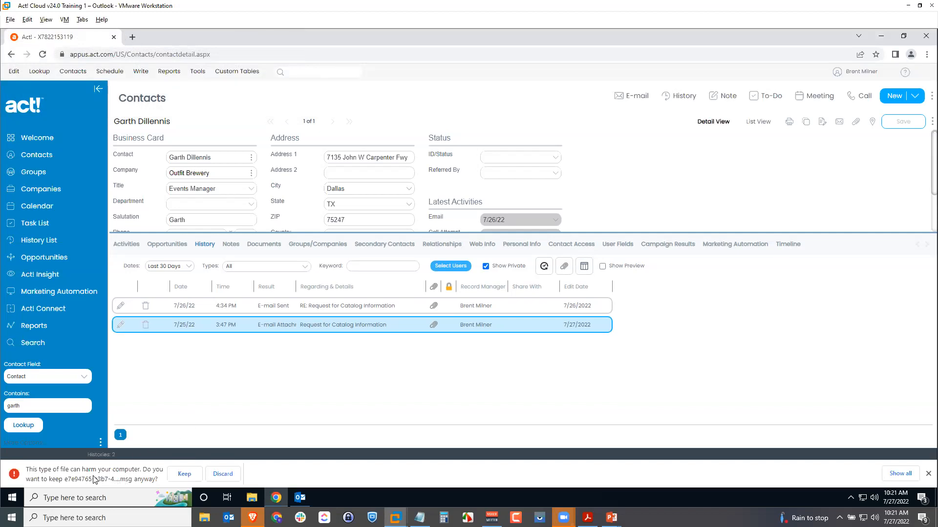
Step: Keep the downloaded .msg file, open it to review the attached email, and close the message
{"action": "left_click", "coordinate": [183, 474]}
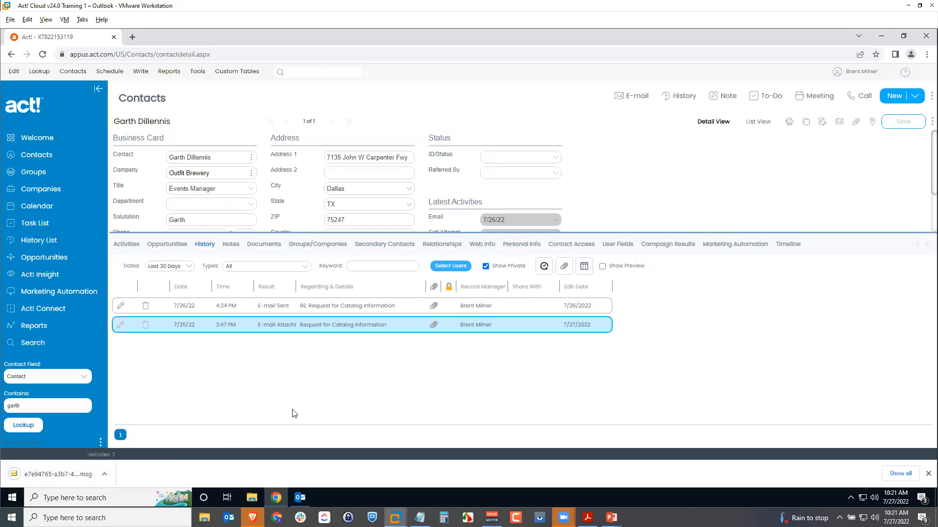
{"action": "left_click", "coordinate": [69, 473]}
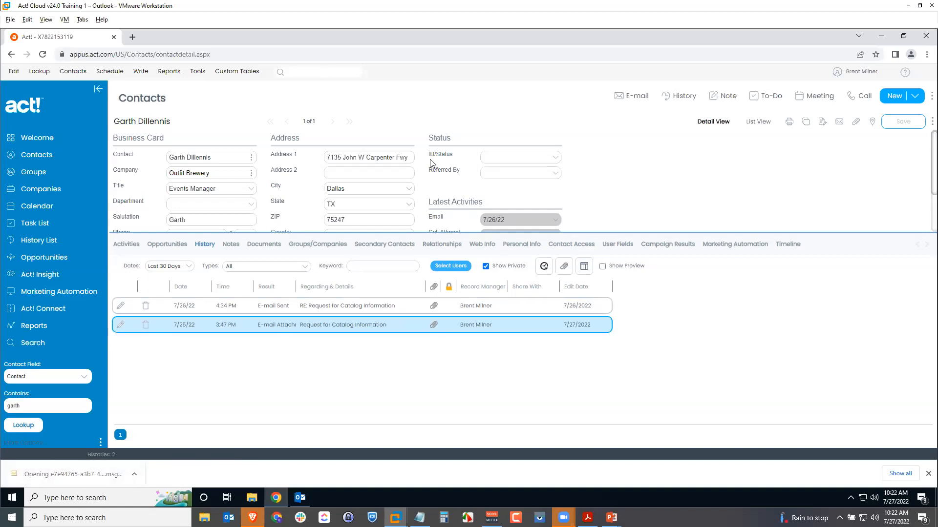
{"action": "left_click_drag", "start_coordinate": [477, 123], "coordinate": [543, 82]}
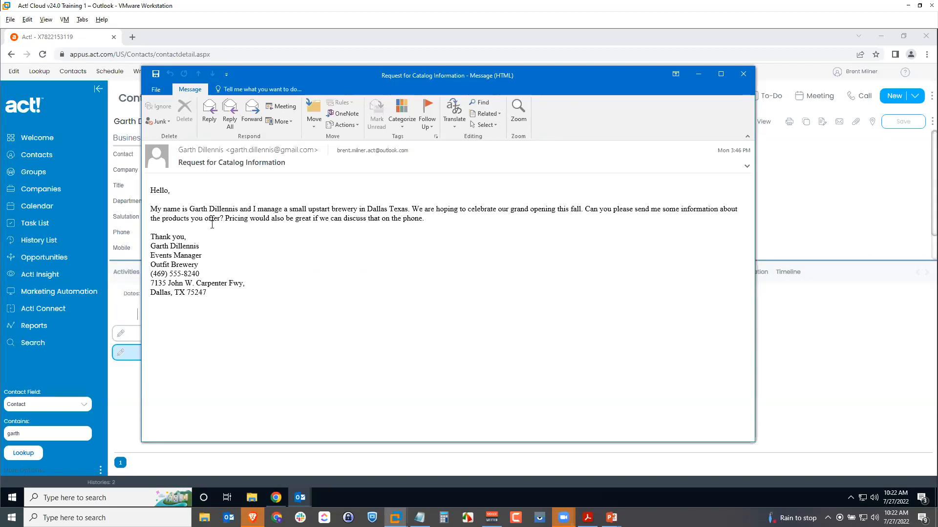
{"action": "left_click", "coordinate": [742, 74]}
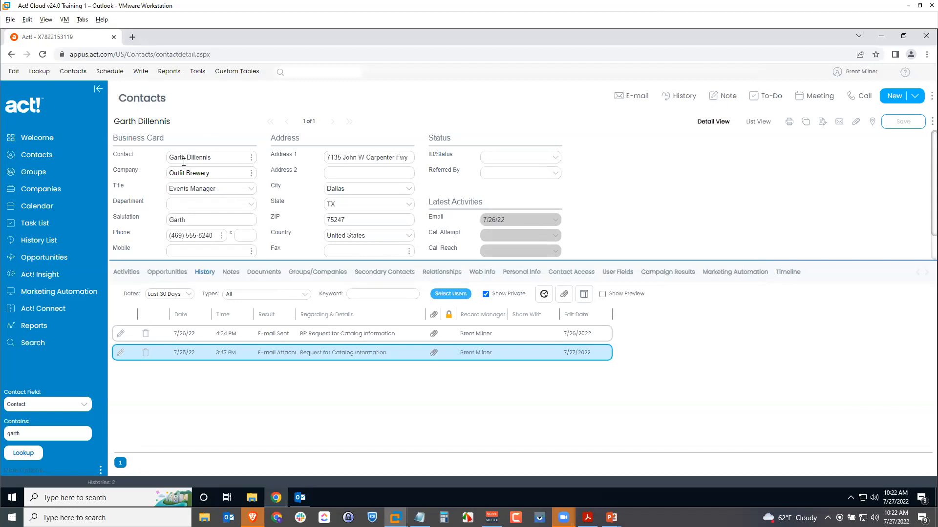
Step: Look up the Wanderlust Brewing Company contact by first name and check the attached catalog request entry in the history
{"action": "left_click_drag", "start_coordinate": [39, 433], "coordinate": [1, 442]}
{"action": "type", "text": "eve"}
{"action": "left_click", "coordinate": [34, 448]}
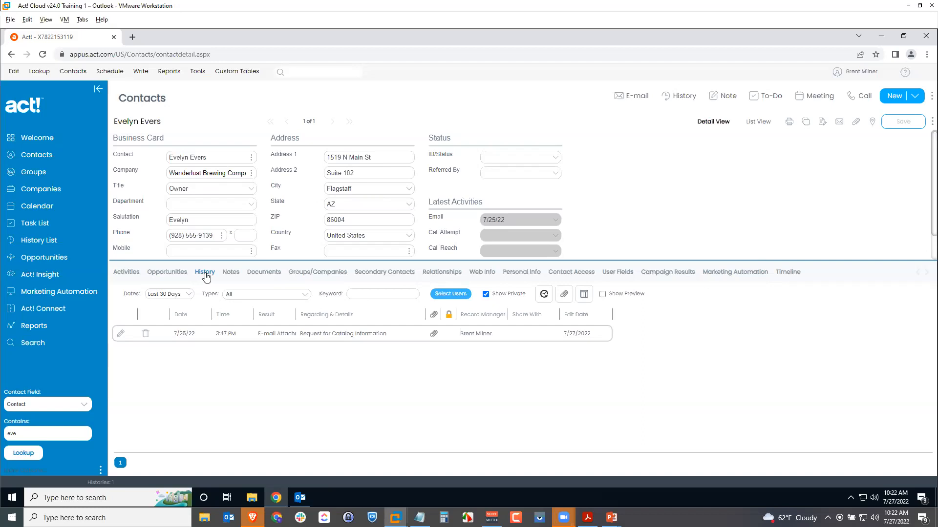
{"action": "left_click", "coordinate": [411, 336]}
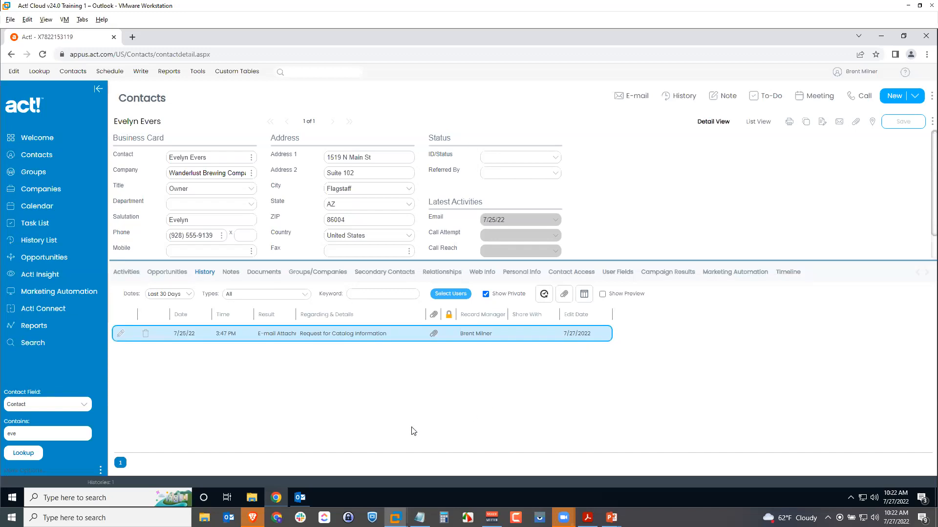
Step: Switch to Outlook, Quick Attach the catalog request email to its sender, and check the new entry in the sender's Act! history
{"action": "left_click", "coordinate": [298, 497]}
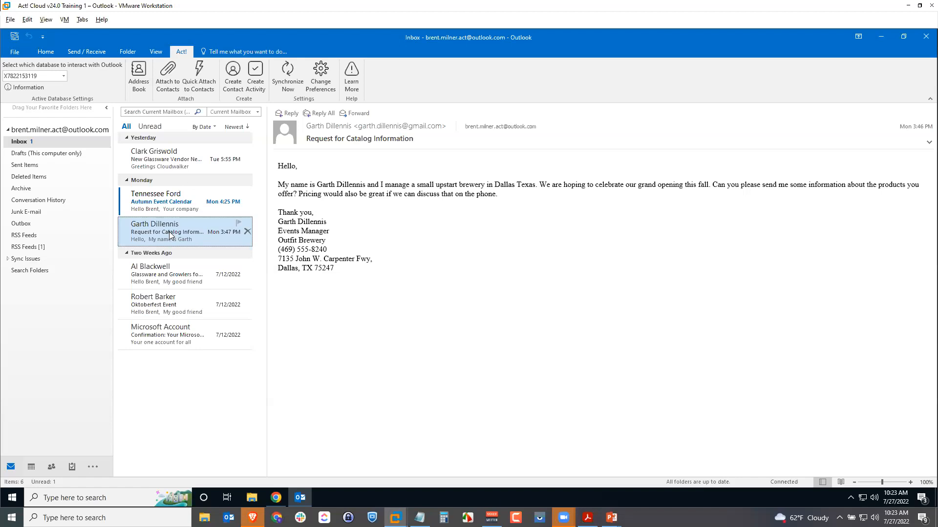
{"action": "left_click", "coordinate": [199, 77]}
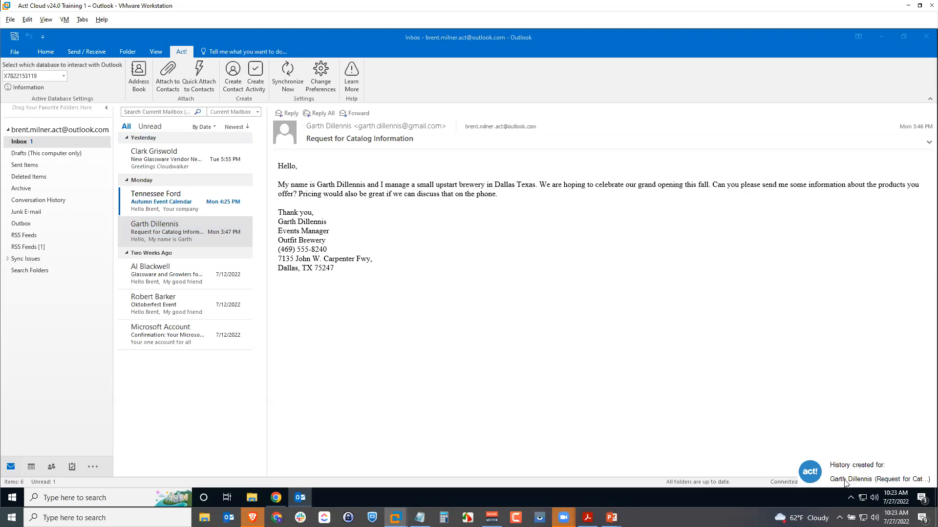
{"action": "left_click", "coordinate": [276, 498]}
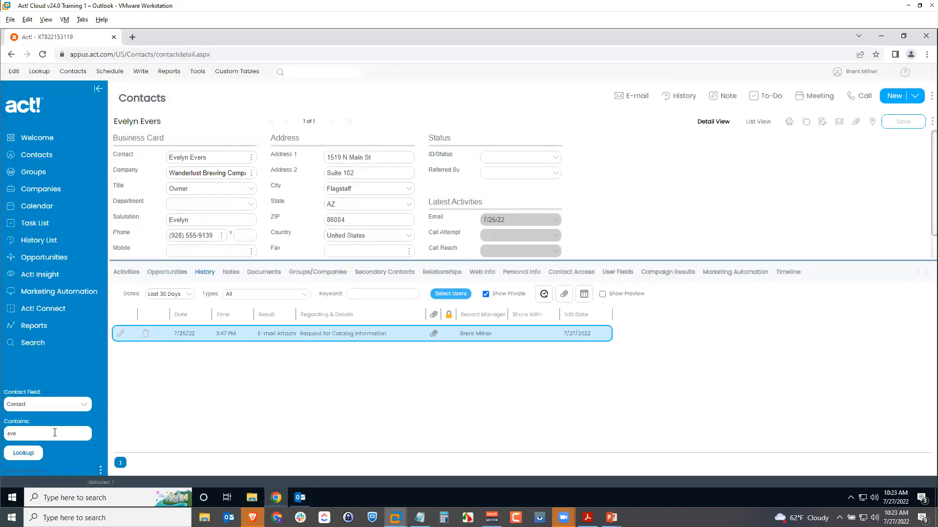
{"action": "left_click", "coordinate": [55, 433]}
{"action": "type", "text": "garth"}
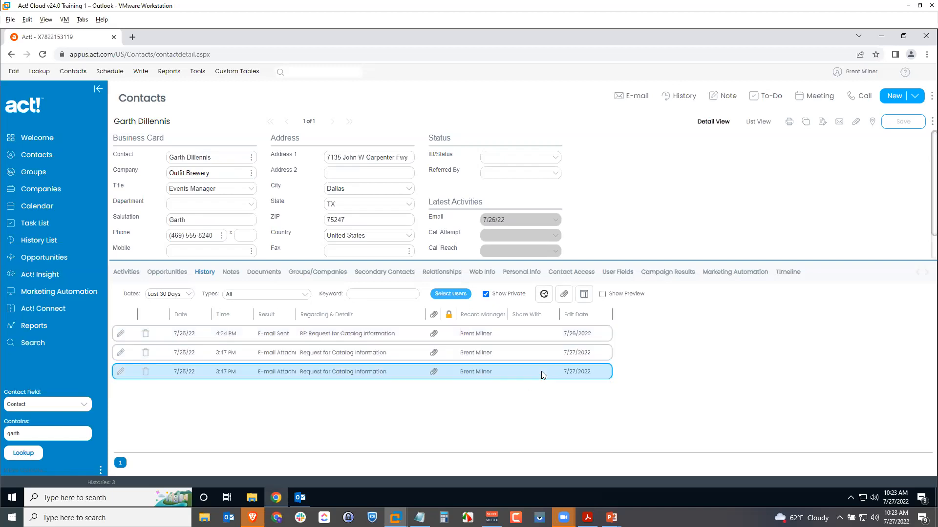
{"action": "left_click", "coordinate": [544, 354]}
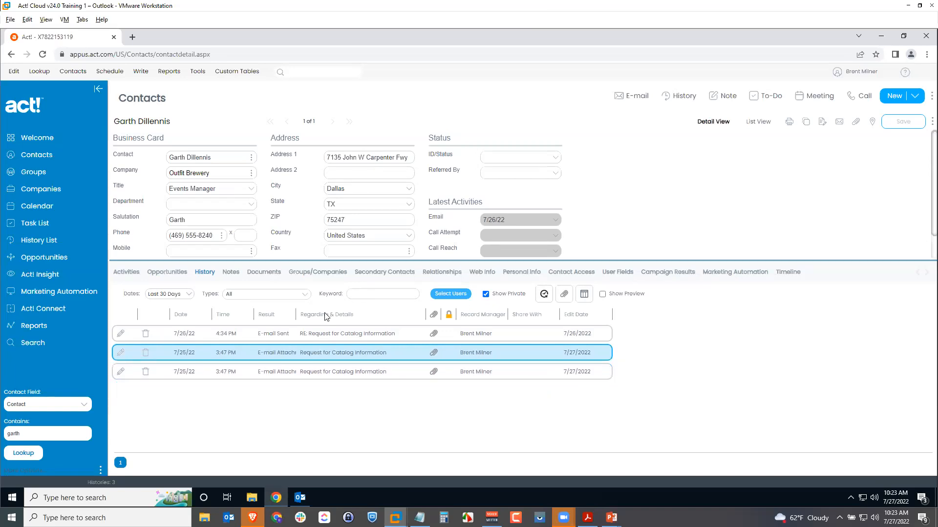
Step: Return to Outlook and start creating an Act! contact from the Autumn Event Calendar email, keeping its signature visible beside the form
{"action": "mouse_move", "coordinate": [299, 498]}
{"action": "left_click", "coordinate": [299, 498]}
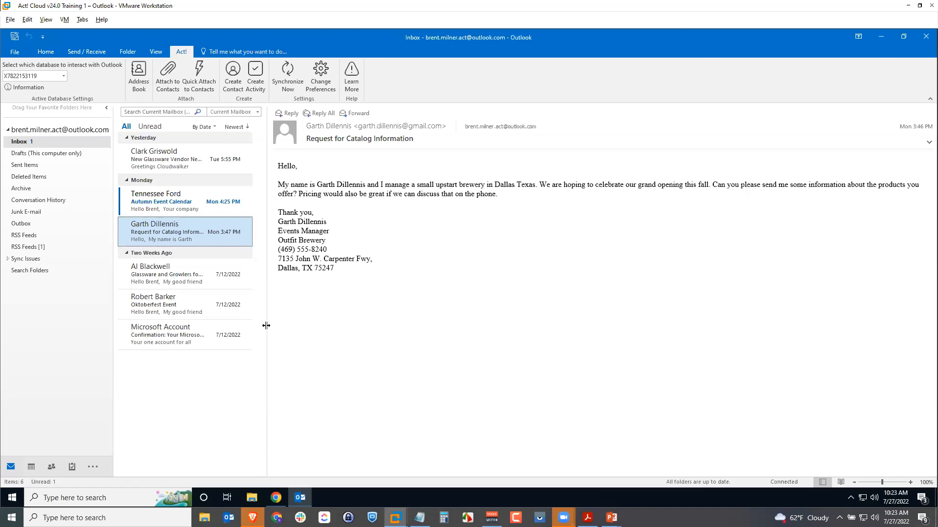
{"action": "left_click", "coordinate": [172, 201]}
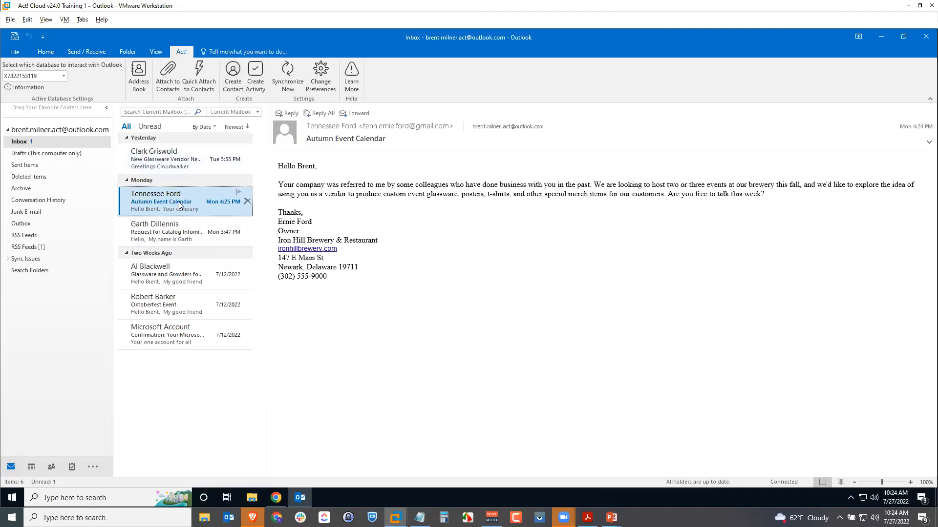
{"action": "left_click", "coordinate": [233, 72]}
{"action": "left_click_drag", "start_coordinate": [448, 124], "coordinate": [591, 149]}
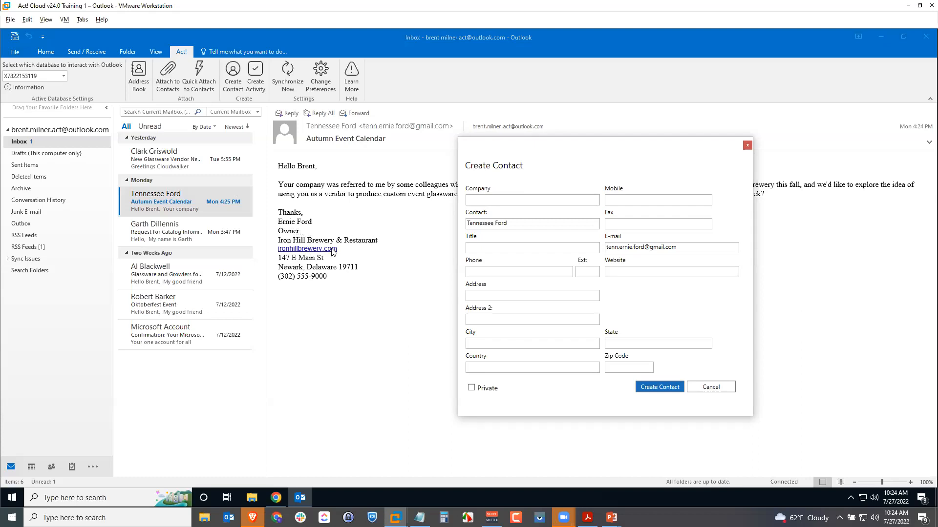
Step: Enter Iron Hill Brewery & Restaurant as the company and Owner as the title for the new contact, keeping the email signature visible
{"action": "left_click", "coordinate": [499, 199]}
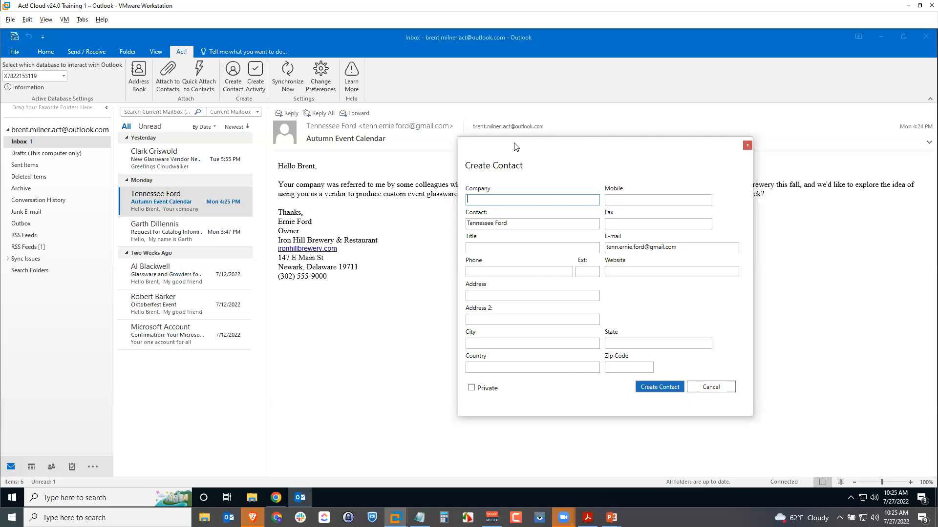
{"action": "left_click_drag", "start_coordinate": [515, 147], "coordinate": [485, 147]}
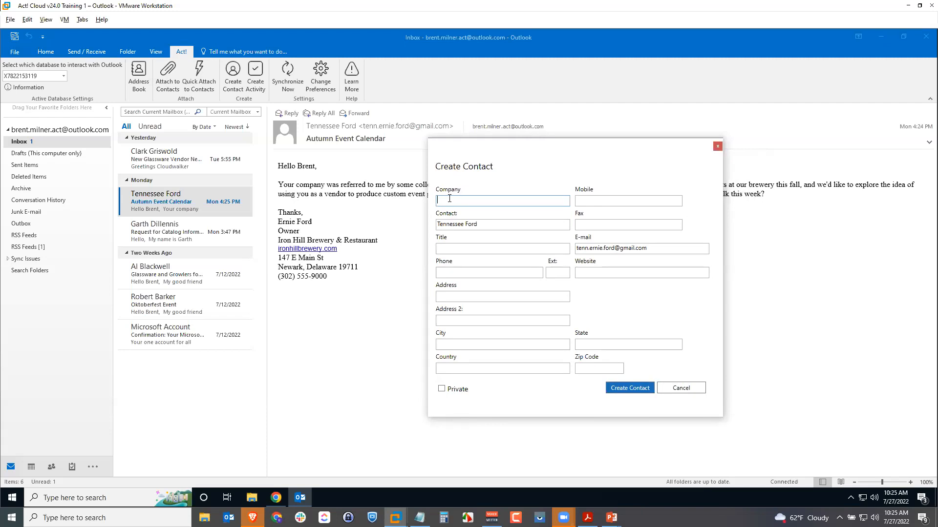
{"action": "type", "text": "Iron Hill Brewery & Restaurant"}
{"action": "key", "text": "Tab"}
{"action": "key", "text": "Tab"}
{"action": "type", "text": "Owner"}
{"action": "key", "text": "Tab"}
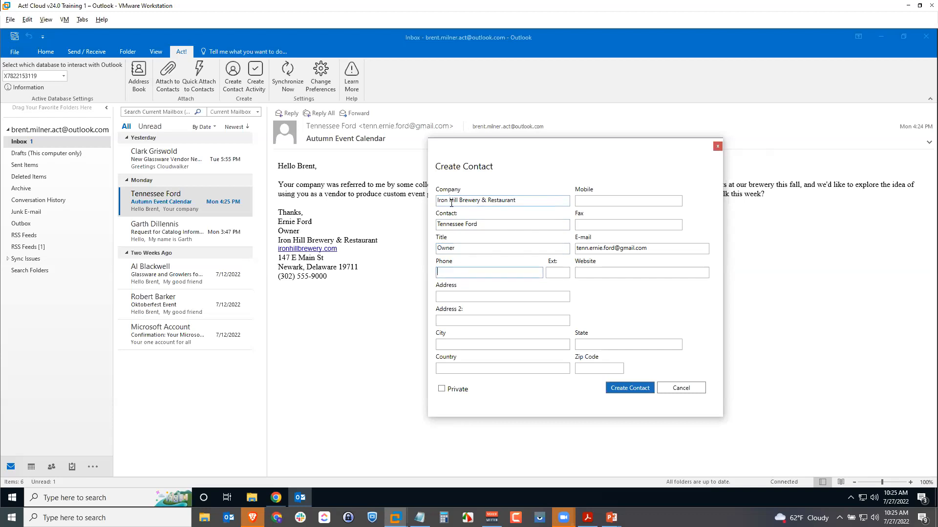
Step: Fill in the contact's phone number from the signature and set the website to ironhillbrewery.com
{"action": "type", "text": "(302) 555-9000"}
{"action": "key", "text": "Tab"}
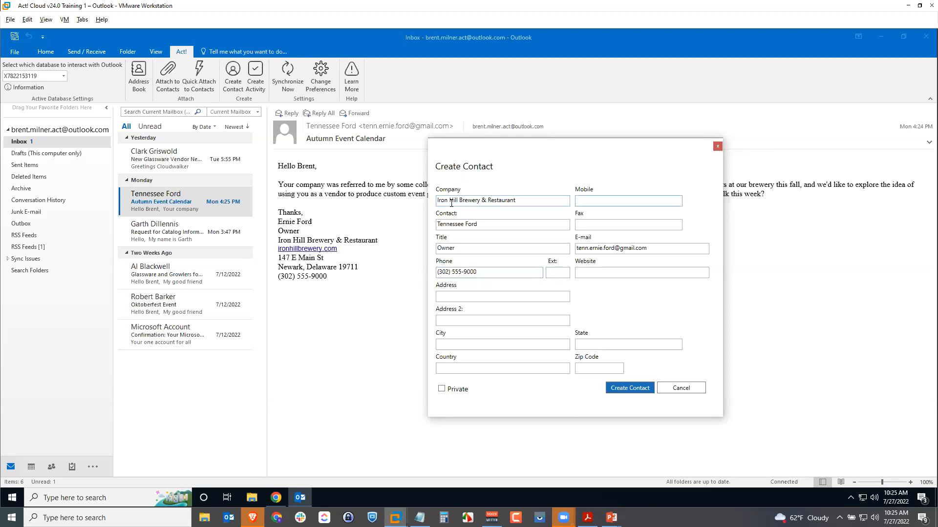
{"action": "key", "text": "Tab"}
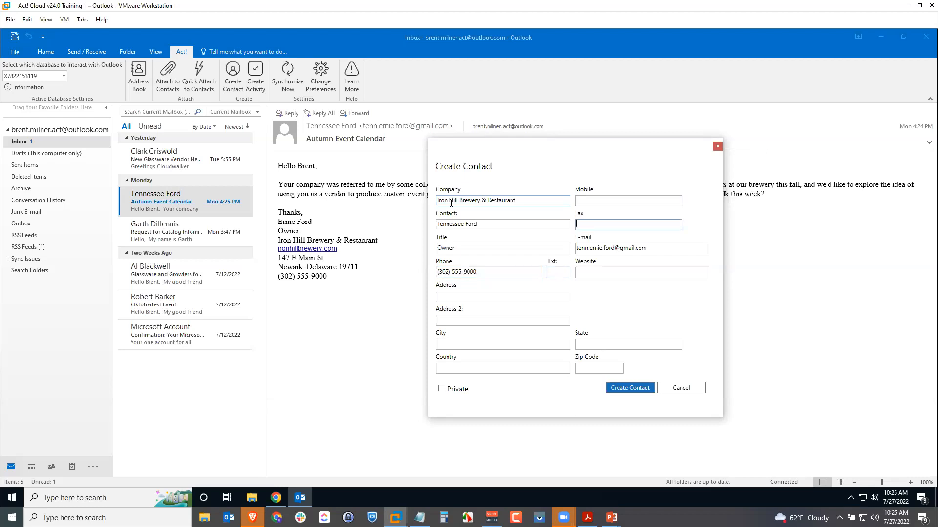
{"action": "key", "text": "Tab"}
{"action": "key", "text": "Tab"}
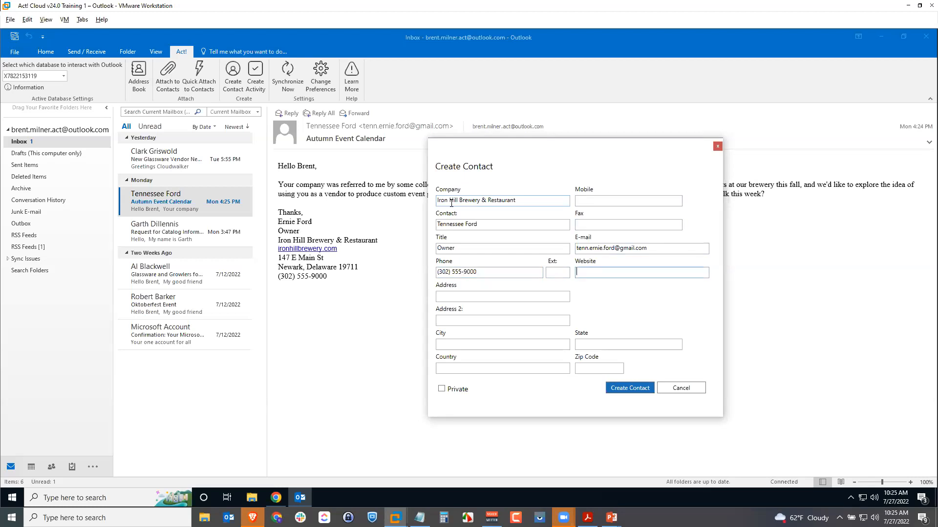
{"action": "type", "text": "ironhillbrewery.com"}
Step: Fill in the contact's street address and city from the email signature
{"action": "key", "text": "Tab"}
{"action": "type", "text": "14"}
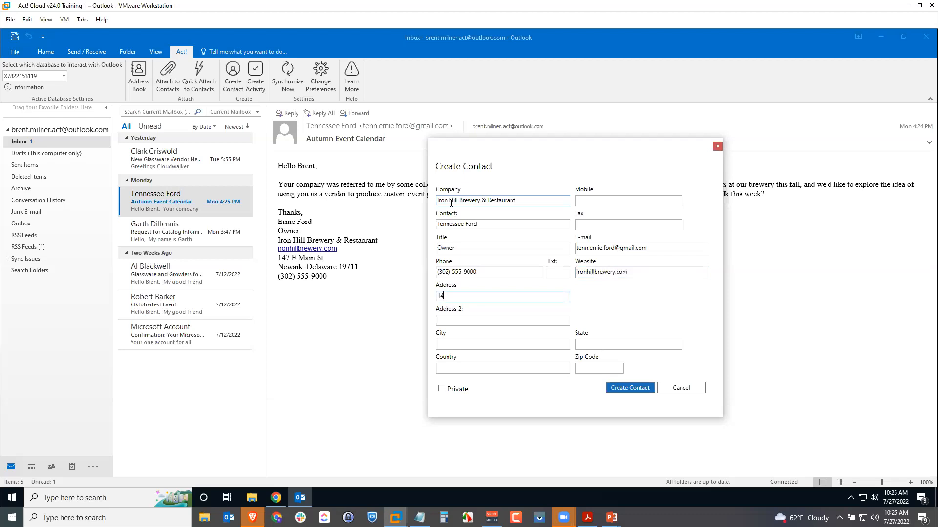
{"action": "type", "text": "7 E Maian St"}
{"action": "key", "text": "Tab"}
{"action": "key", "text": "Tab"}
{"action": "type", "text": "New"}
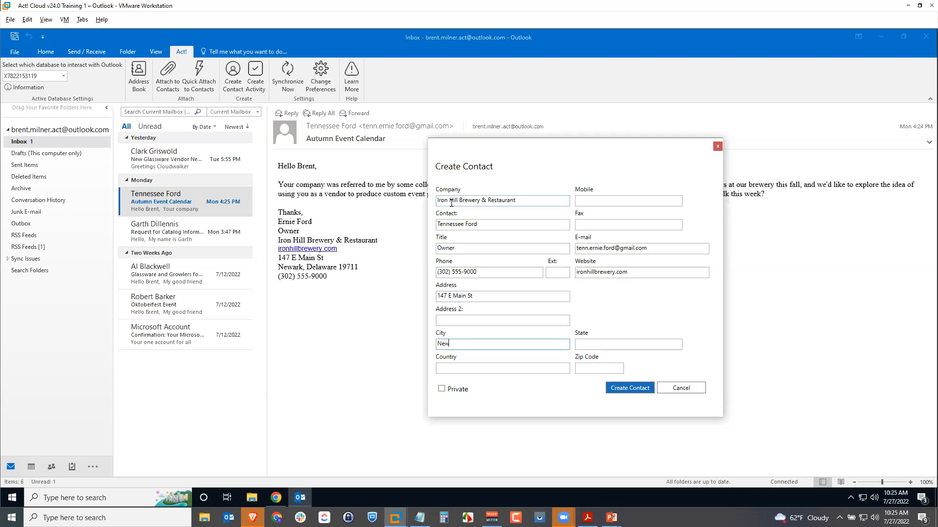
{"action": "type", "text": "ark"}
Step: Fill in the contact's state, United States as the country and the ZIP code, and create the contact
{"action": "key", "text": "Tab"}
{"action": "type", "text": "DE"}
{"action": "key", "text": "Tab"}
{"action": "type", "text": "U"}
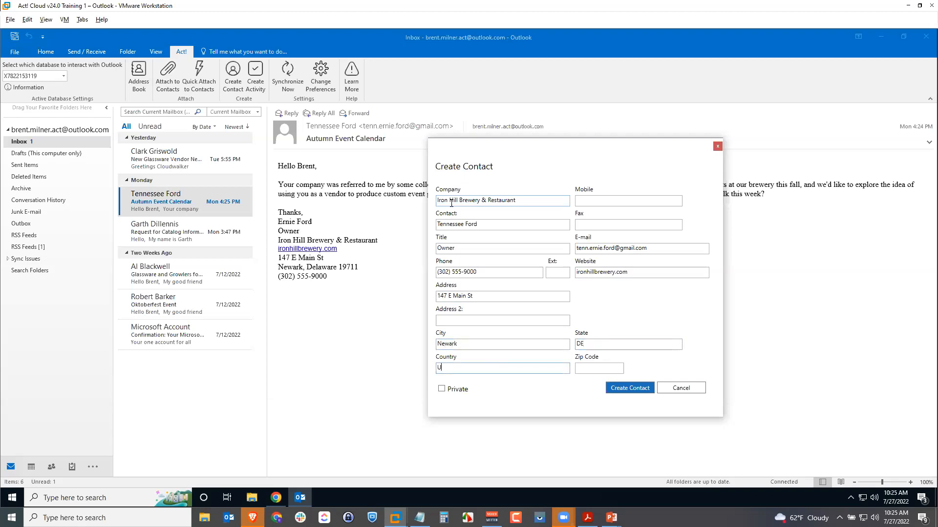
{"action": "type", "text": "nited States"}
{"action": "key", "text": "Tab"}
{"action": "type", "text": "19711"}
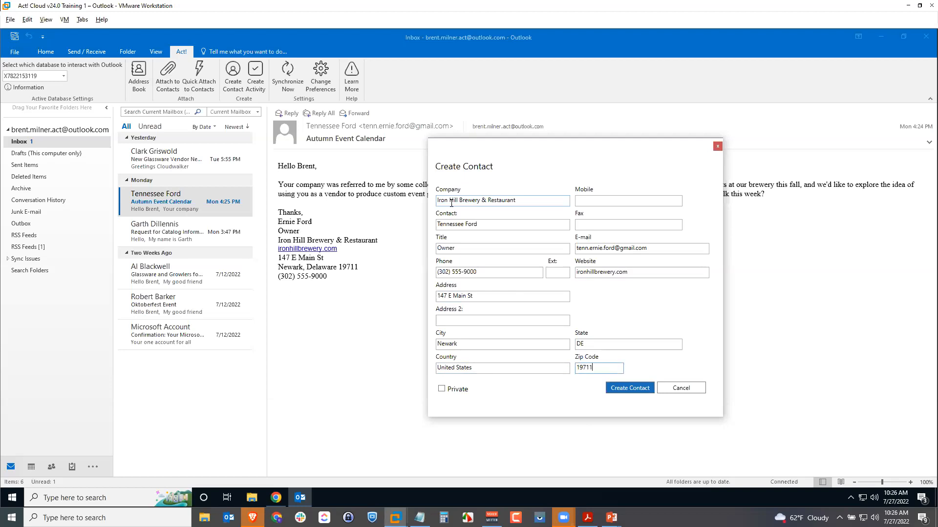
{"action": "left_click", "coordinate": [630, 388]}
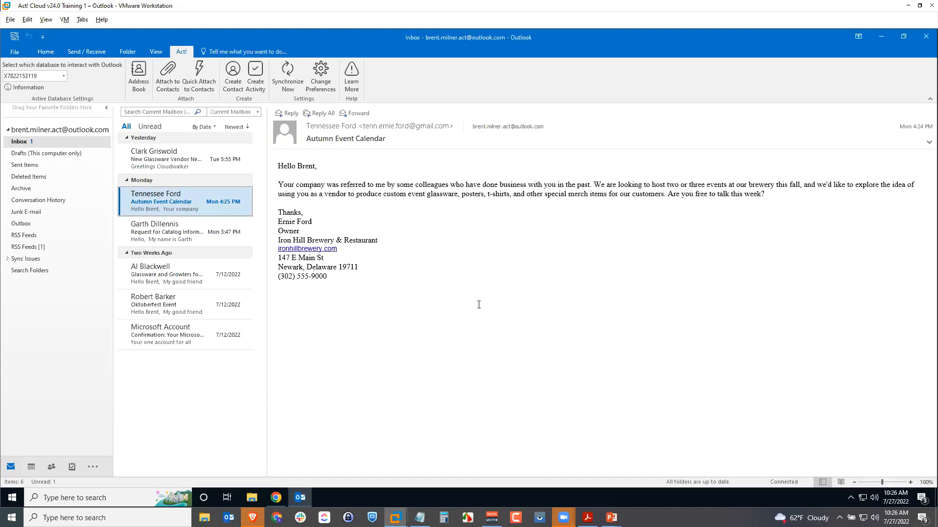
Step: Switch to Act! in the browser, look up the new Iron Hill contact by the Contact field, and review the details down to email and website
{"action": "left_click", "coordinate": [276, 497]}
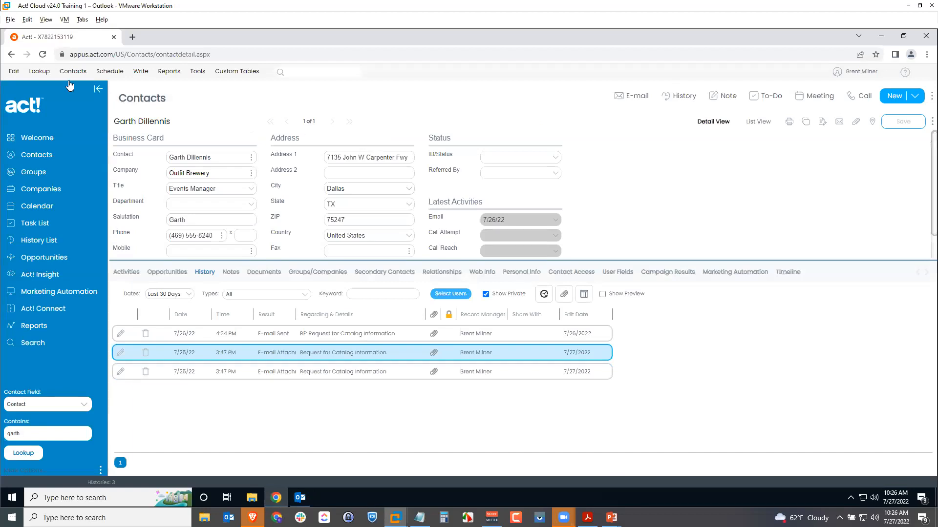
{"action": "left_click", "coordinate": [42, 72]}
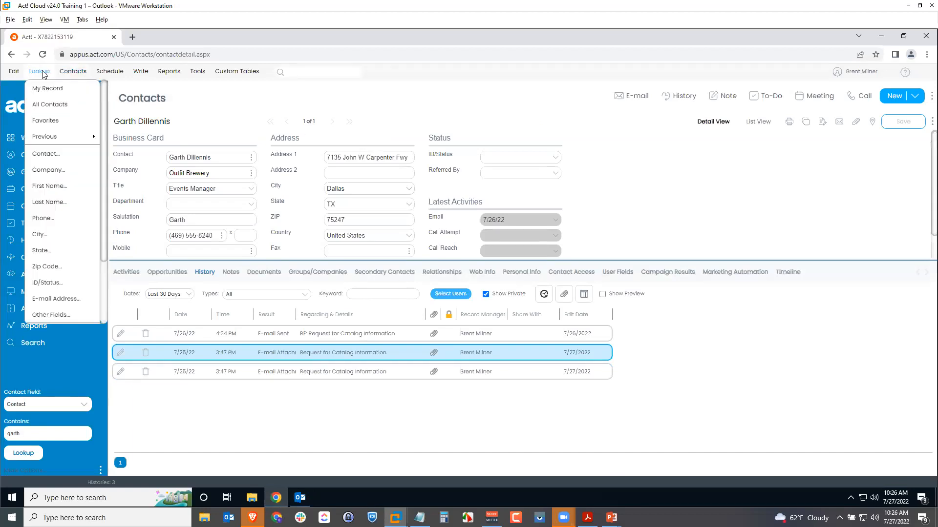
{"action": "left_click", "coordinate": [47, 104]}
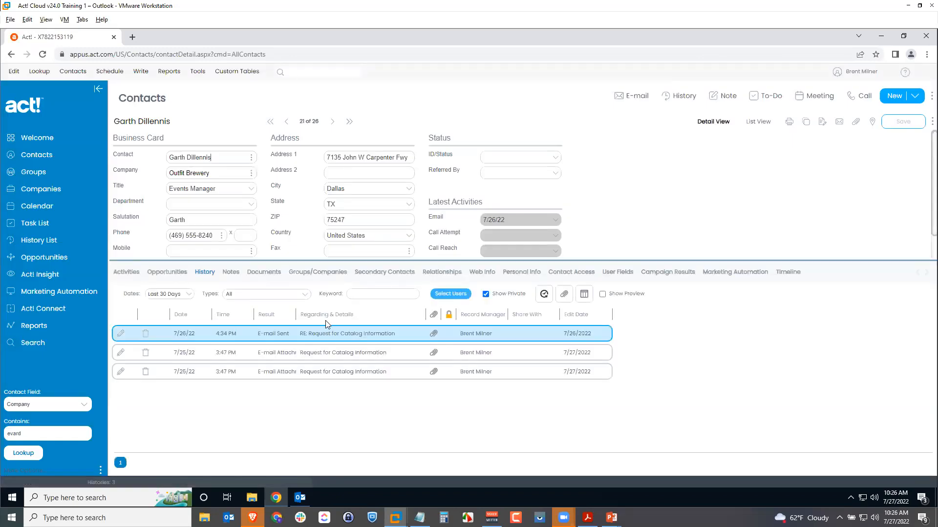
{"action": "left_click", "coordinate": [51, 406]}
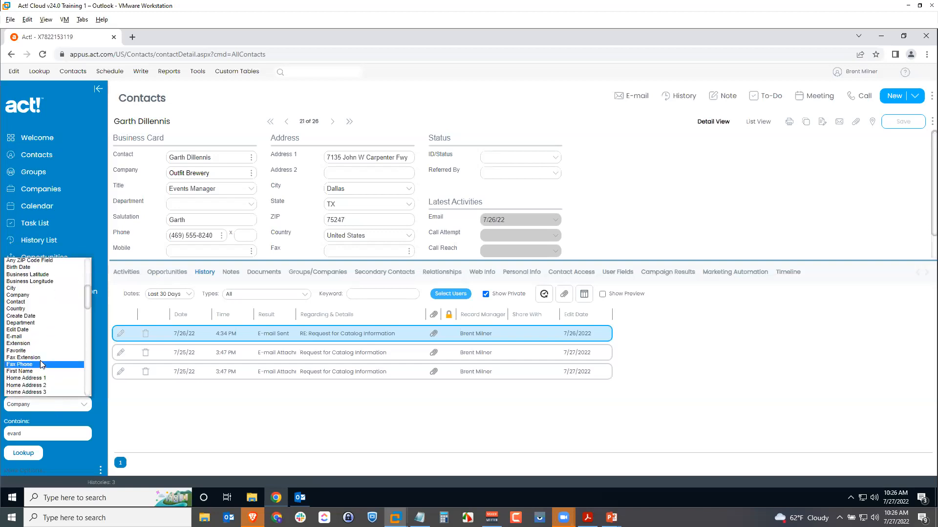
{"action": "left_click", "coordinate": [40, 302]}
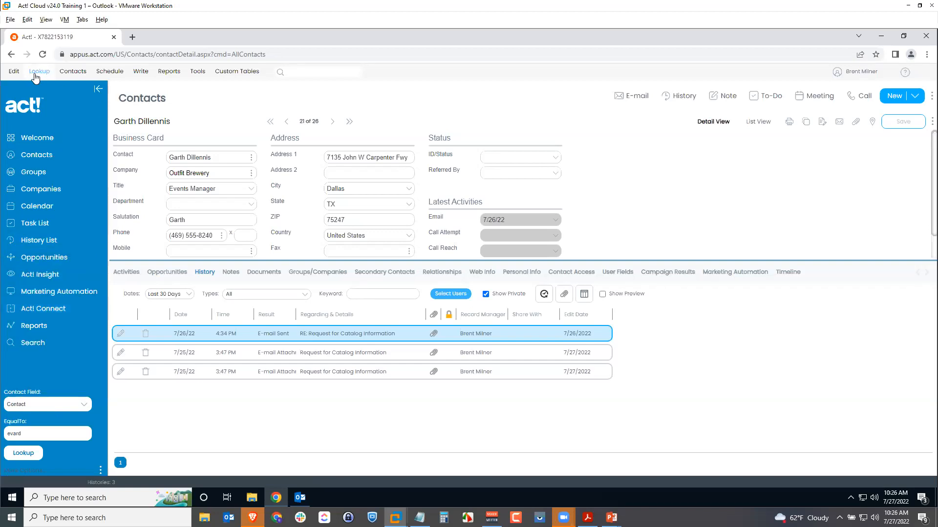
{"action": "left_click_drag", "start_coordinate": [28, 433], "coordinate": [2, 440]}
{"action": "type", "text": "tenn"}
{"action": "key", "text": "Return"}
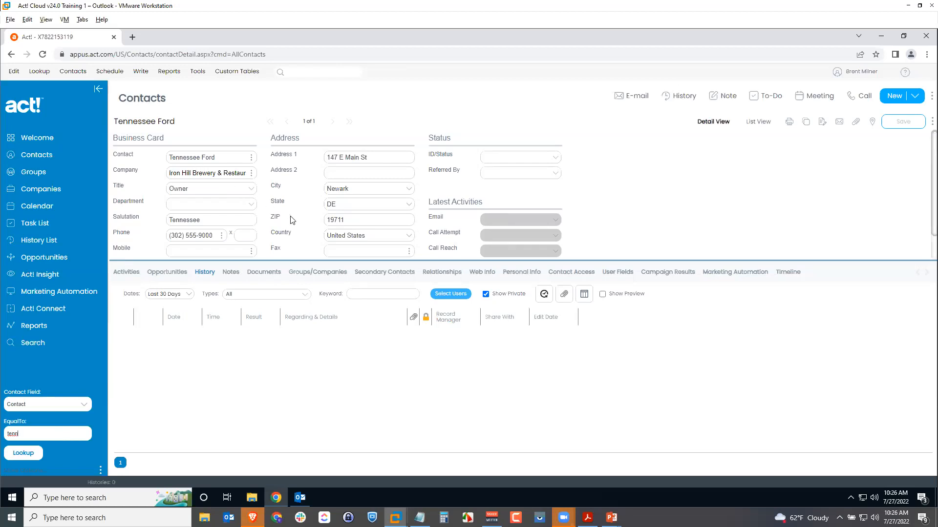
{"action": "left_click_drag", "start_coordinate": [295, 260], "coordinate": [295, 276]}
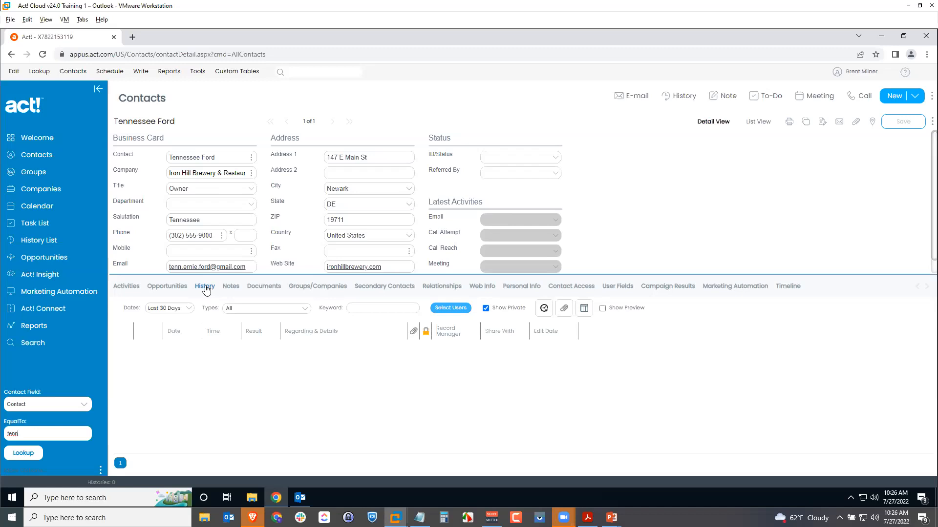
Step: Return to Outlook and start an Act! activity of type Call from the Autumn Event Calendar email
{"action": "left_click", "coordinate": [299, 498]}
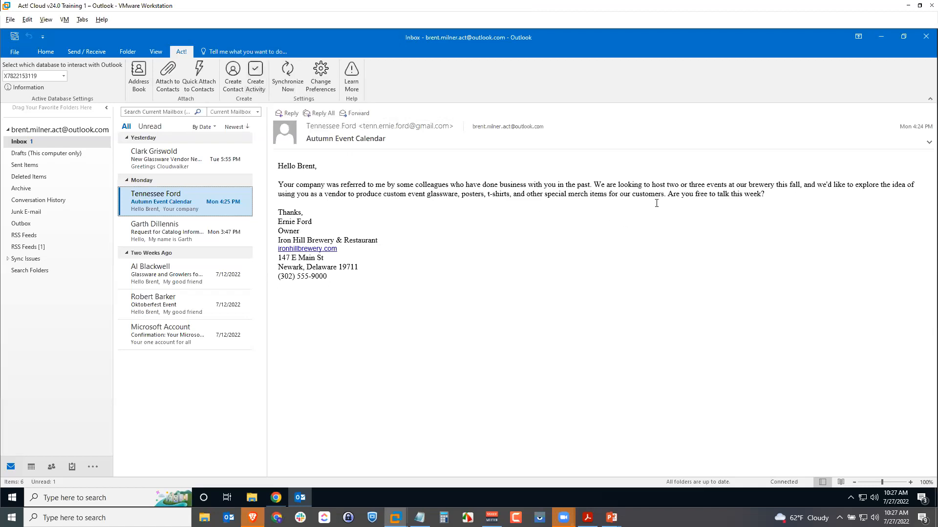
{"action": "left_click_drag", "start_coordinate": [668, 195], "coordinate": [797, 205]}
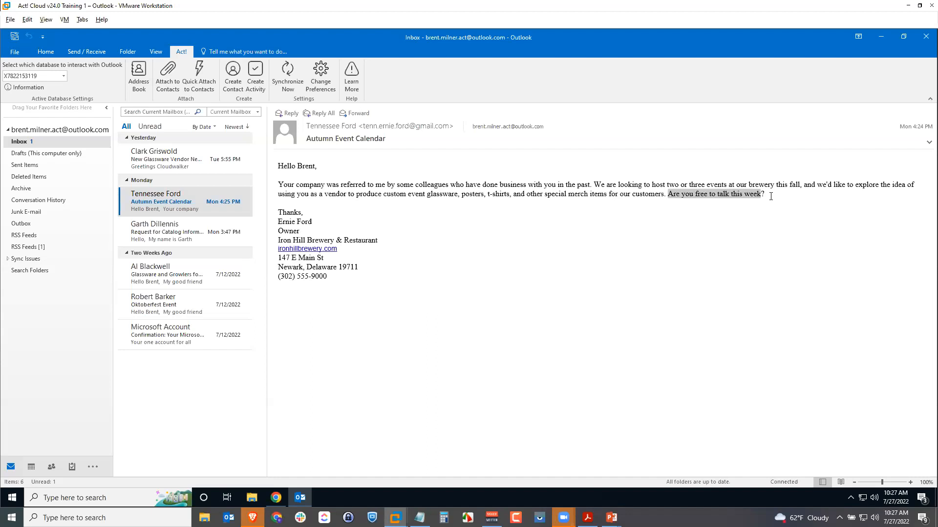
{"action": "left_click", "coordinate": [649, 196]}
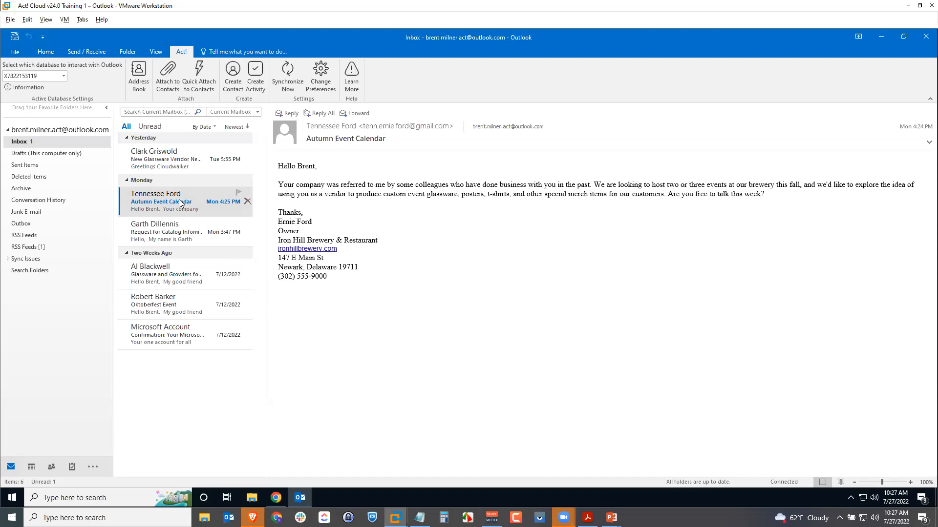
{"action": "left_click", "coordinate": [252, 75]}
{"action": "left_click_drag", "start_coordinate": [394, 142], "coordinate": [506, 178]}
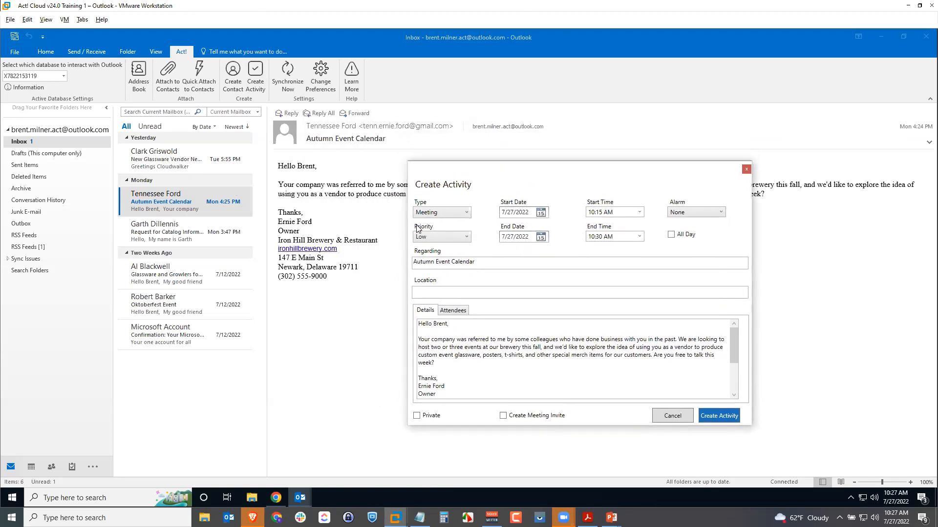
{"action": "left_click", "coordinate": [429, 213]}
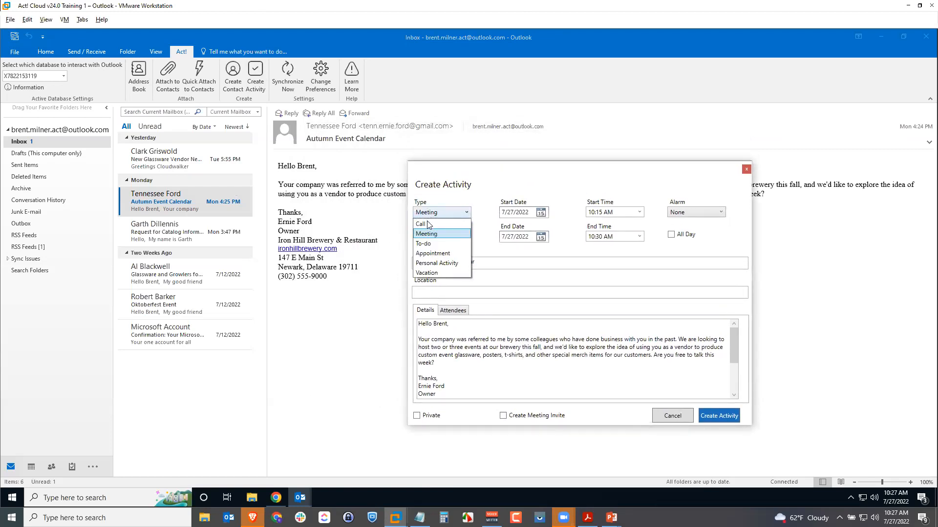
{"action": "left_click", "coordinate": [429, 224]}
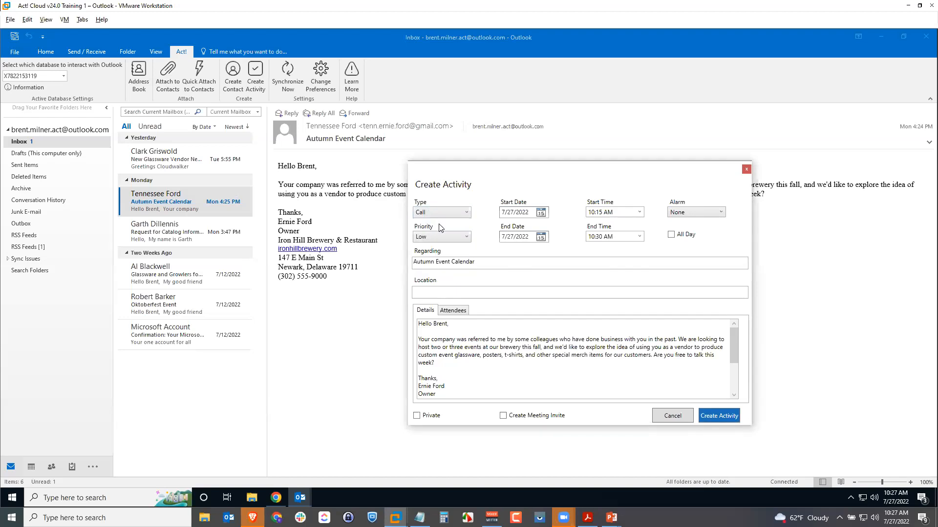
Step: Schedule the call for 7/28/2022 from 3:30 PM to 4:00 PM
{"action": "left_click", "coordinate": [540, 213]}
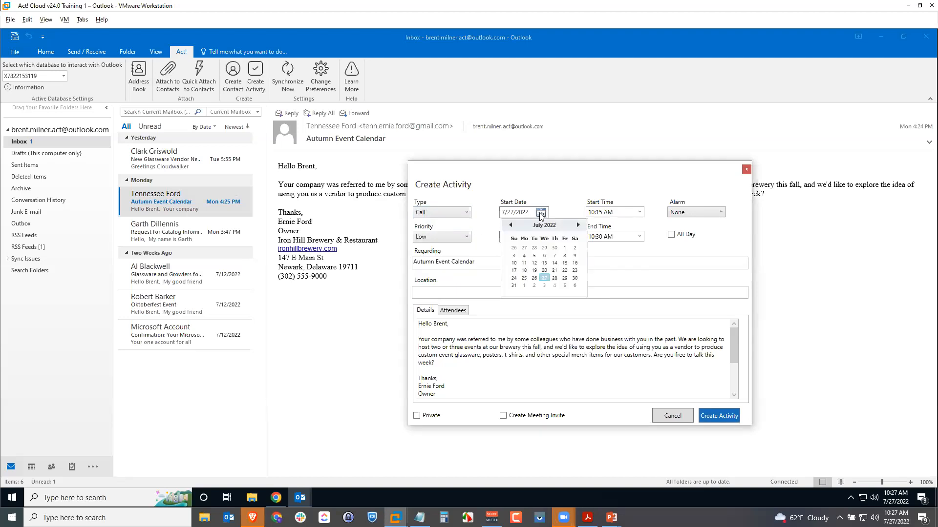
{"action": "left_click", "coordinate": [555, 278]}
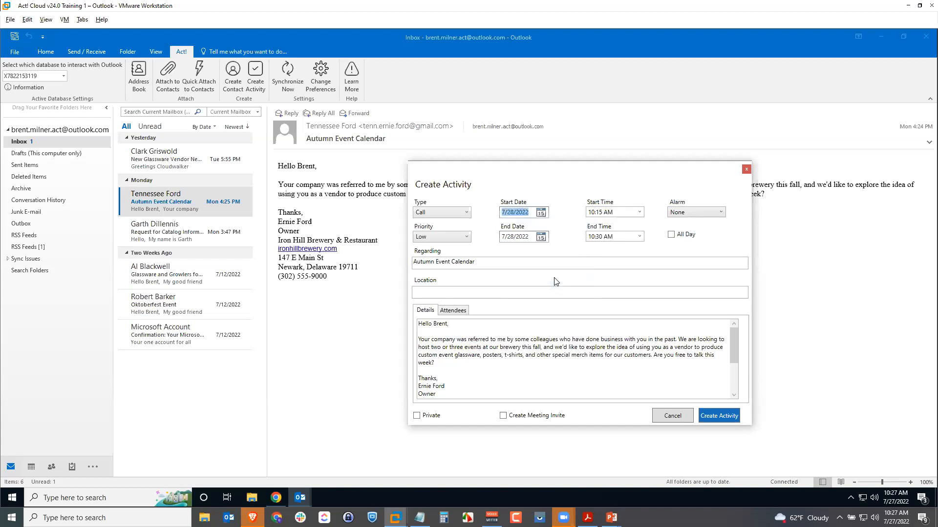
{"action": "left_click", "coordinate": [639, 213]}
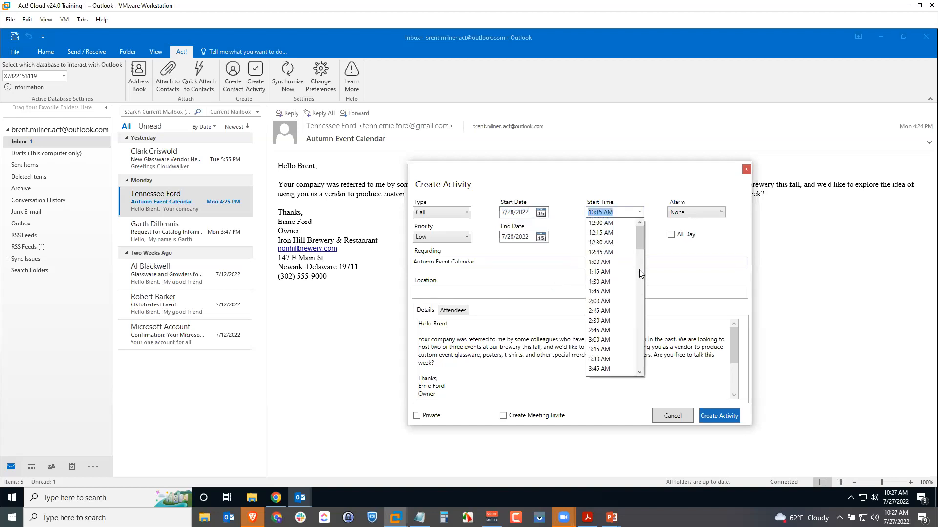
{"action": "left_click_drag", "start_coordinate": [643, 286], "coordinate": [639, 325]}
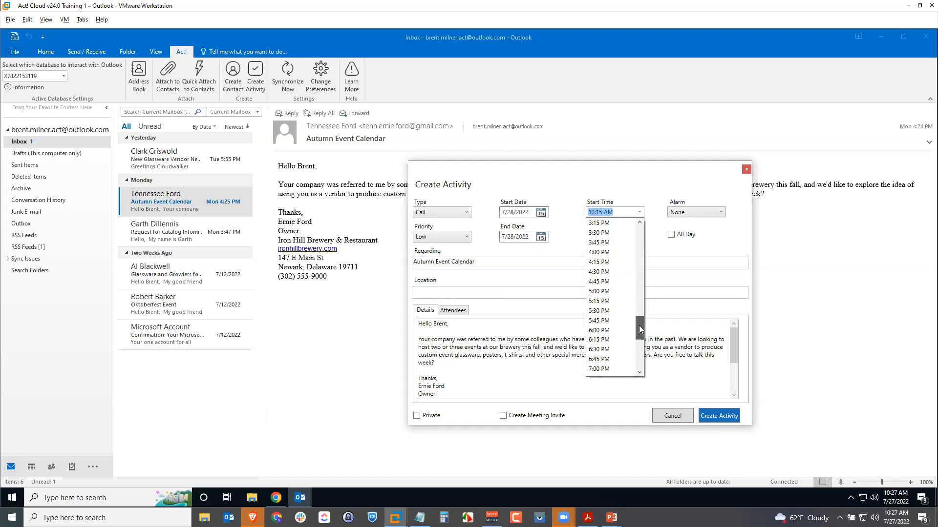
{"action": "left_click", "coordinate": [605, 233]}
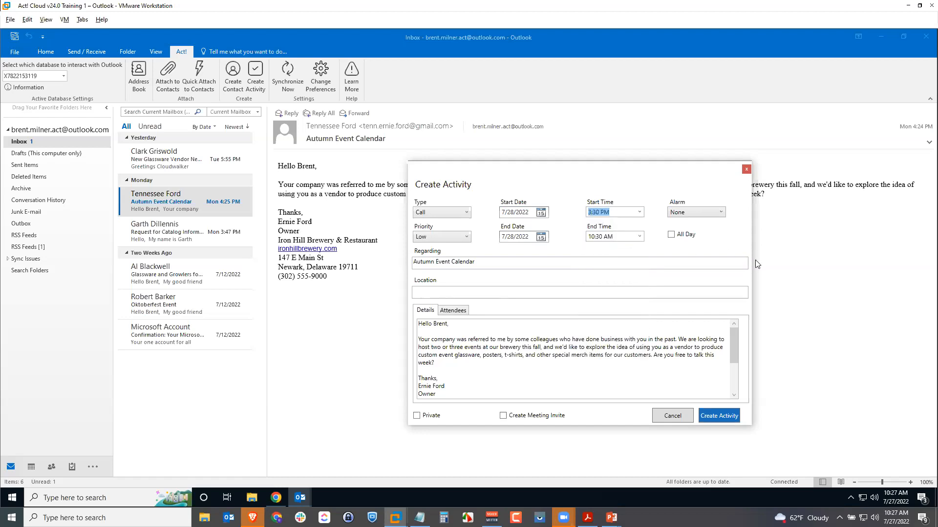
{"action": "left_click", "coordinate": [639, 237]}
{"action": "mouse_move", "coordinate": [641, 342]}
{"action": "left_mouse_down"}
{"action": "mouse_move", "coordinate": [634, 383]}
{"action": "mouse_move", "coordinate": [637, 341]}
{"action": "left_mouse_up"}
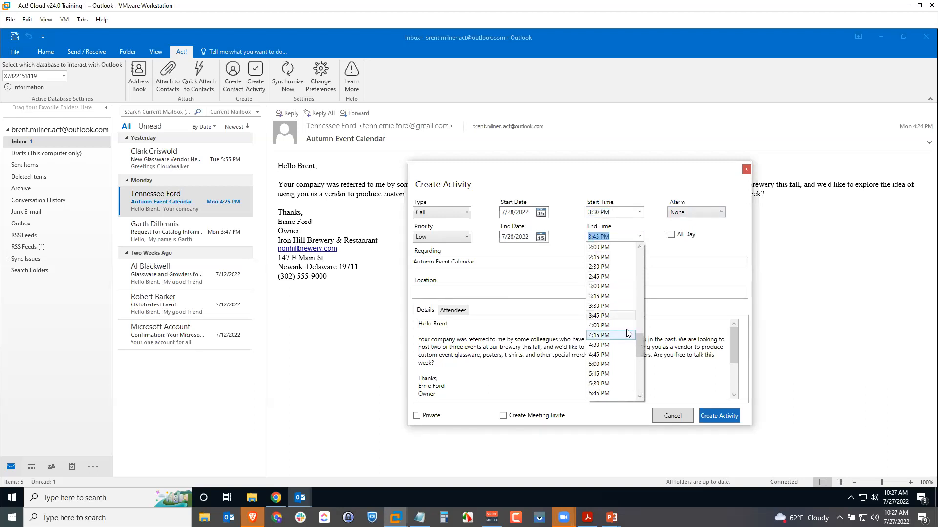
{"action": "left_click", "coordinate": [610, 325]}
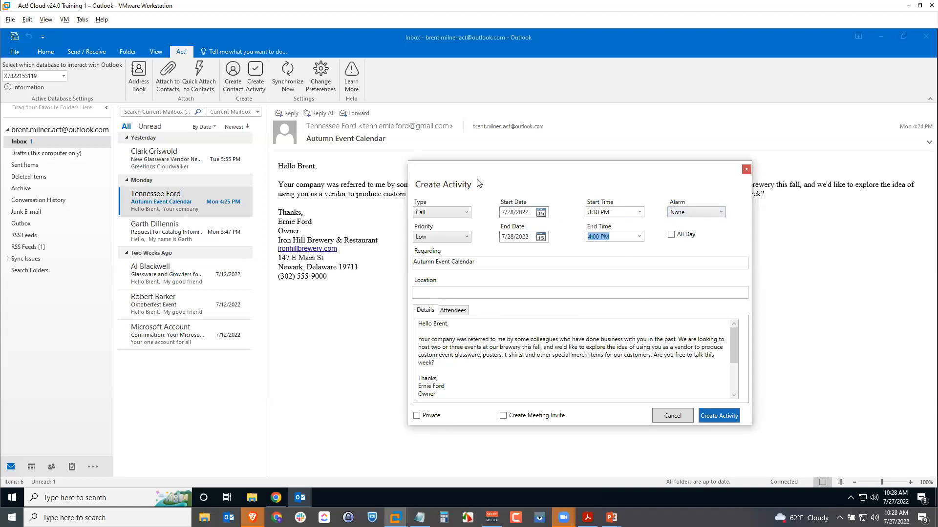
Step: Change the activity's Regarding text to "Autumn Event Calendar for Iron Hill"
{"action": "left_click_drag", "start_coordinate": [414, 262], "coordinate": [481, 263]}
{"action": "left_click", "coordinate": [491, 264]}
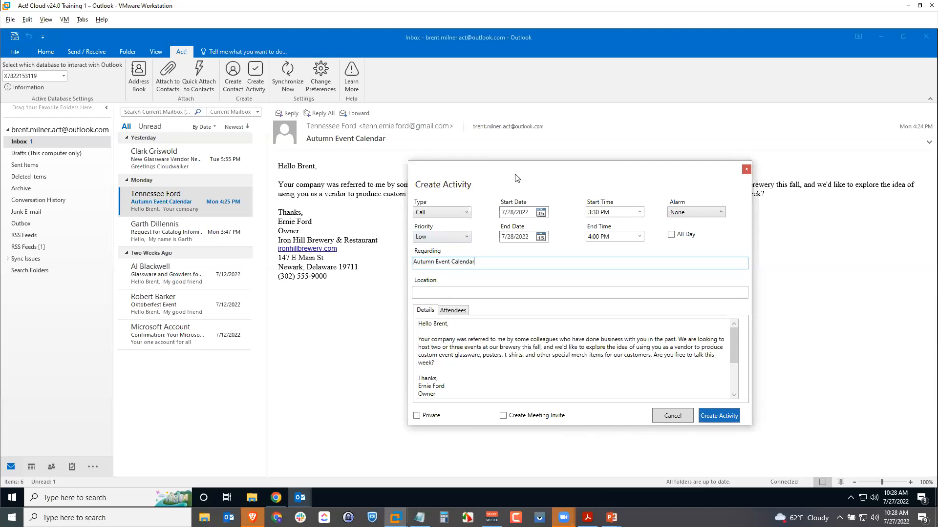
{"action": "left_click_drag", "start_coordinate": [521, 172], "coordinate": [535, 213]}
{"action": "left_click", "coordinate": [498, 302]}
{"action": "type", "text": "for"}
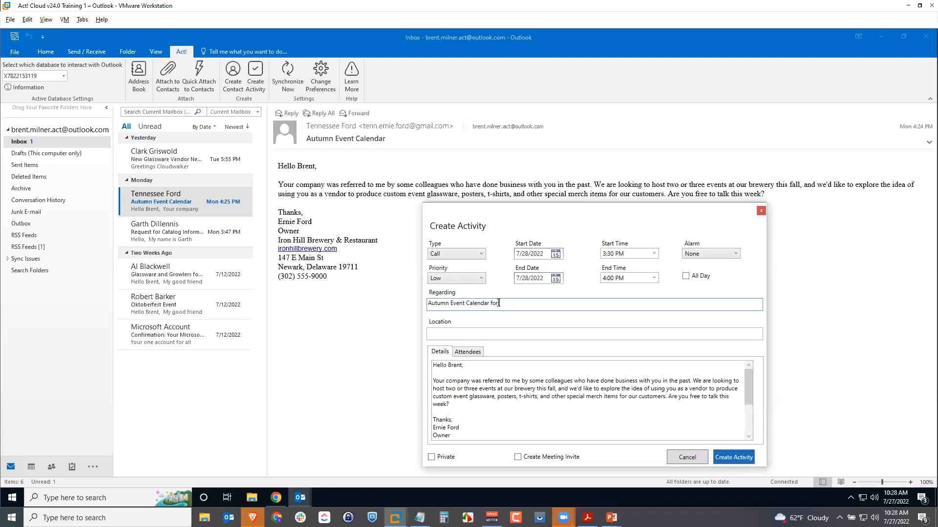
{"action": "type", "text": " Iron h"}
{"action": "key", "text": "BackSpace"}
Step: Delete the greeting and the closing signature from the activity's details, leaving only the message paragraph
{"action": "left_click_drag", "start_coordinate": [478, 365], "coordinate": [386, 371]}
{"action": "key", "text": "Delete"}
{"action": "key", "text": "Delete"}
{"action": "key", "text": "Delete"}
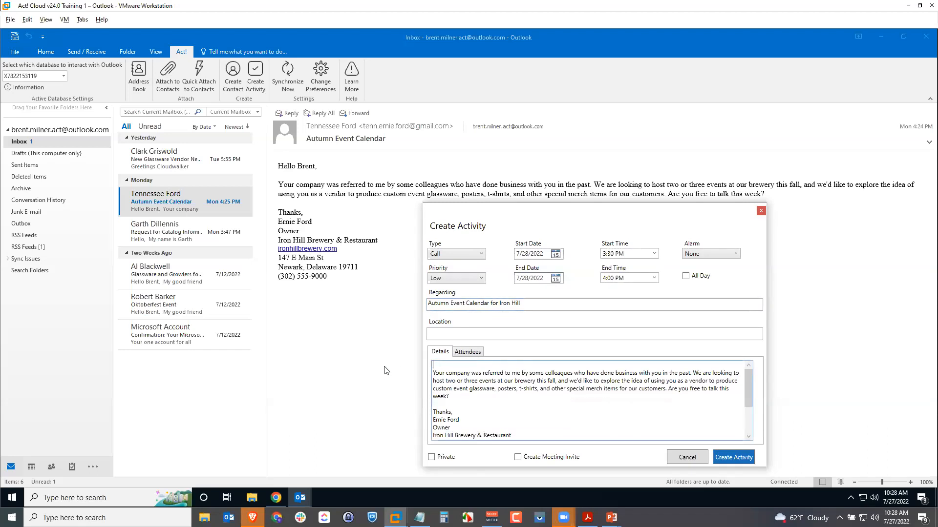
{"action": "left_click_drag", "start_coordinate": [639, 436], "coordinate": [421, 406]}
{"action": "key", "text": "Delete"}
{"action": "left_click_drag", "start_coordinate": [498, 428], "coordinate": [463, 396]}
{"action": "key", "text": "Delete"}
{"action": "key", "text": "Delete"}
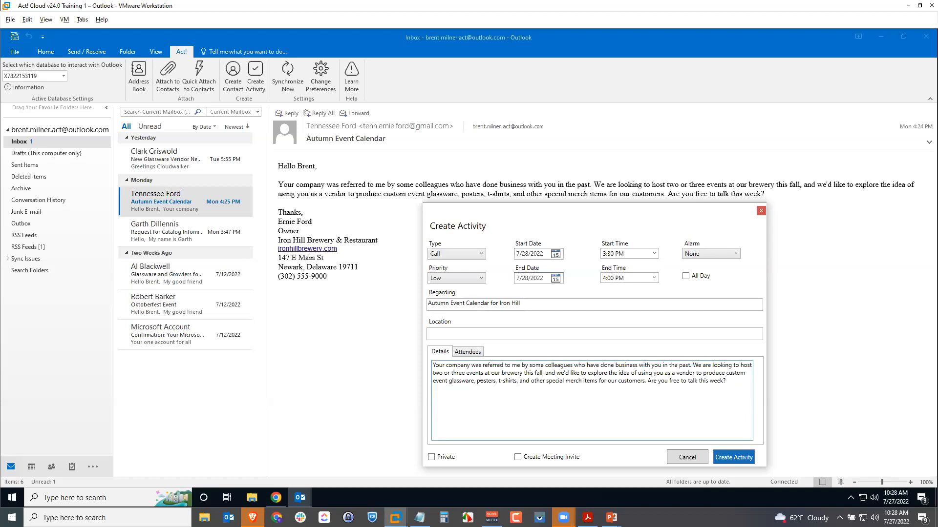
Step: Review the attendees of the Autumn Event Calendar call and create the activity
{"action": "left_click", "coordinate": [468, 352]}
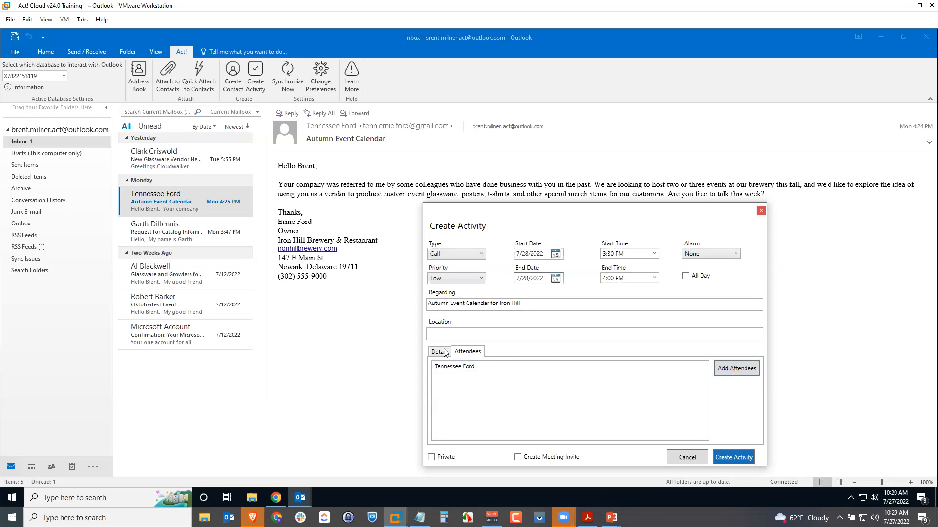
{"action": "left_click", "coordinate": [731, 458]}
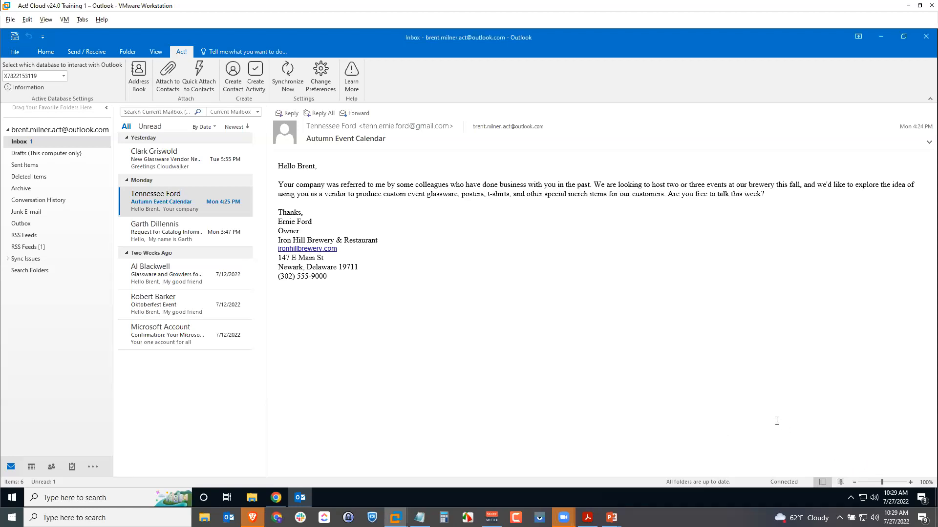
Step: Switch to Act!, check the contact's activities, then find the call on the July 28 calendar and open its contact record
{"action": "left_click", "coordinate": [275, 497]}
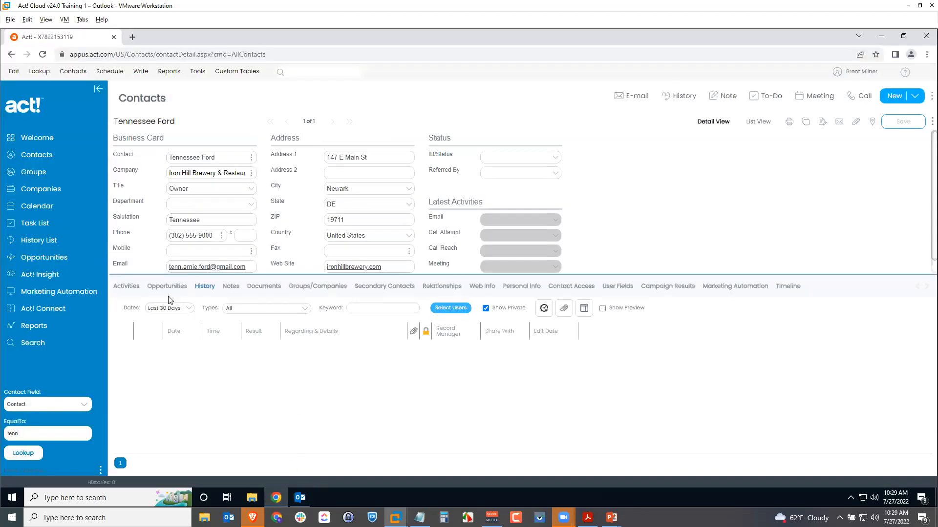
{"action": "left_click", "coordinate": [128, 288]}
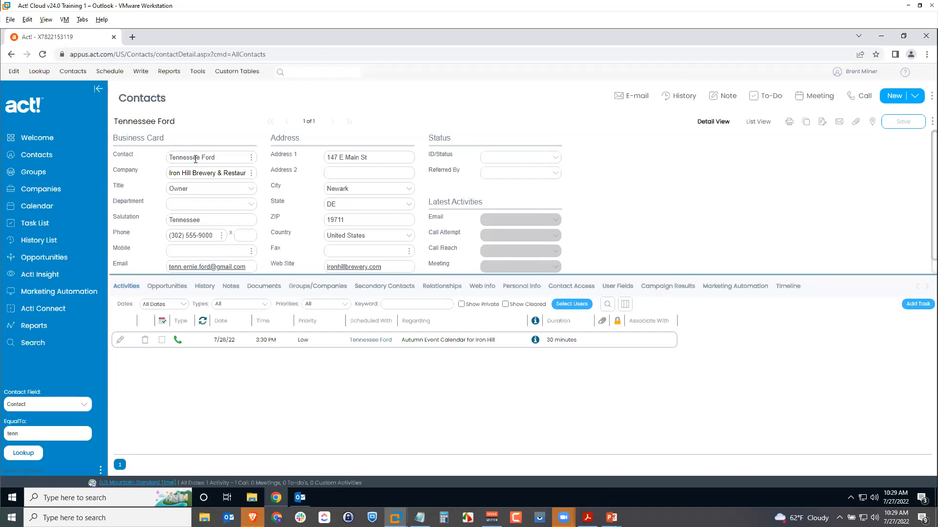
{"action": "left_click", "coordinate": [35, 208]}
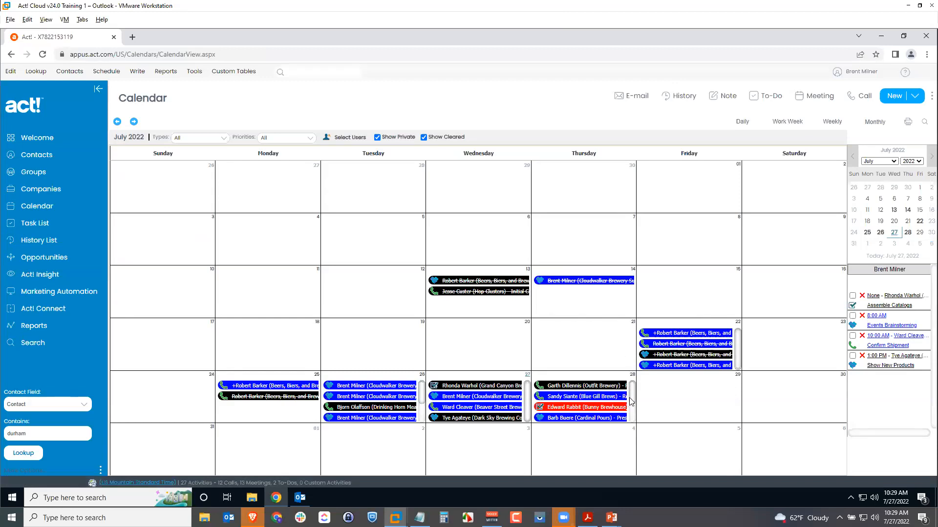
{"action": "left_click_drag", "start_coordinate": [632, 397], "coordinate": [632, 411]}
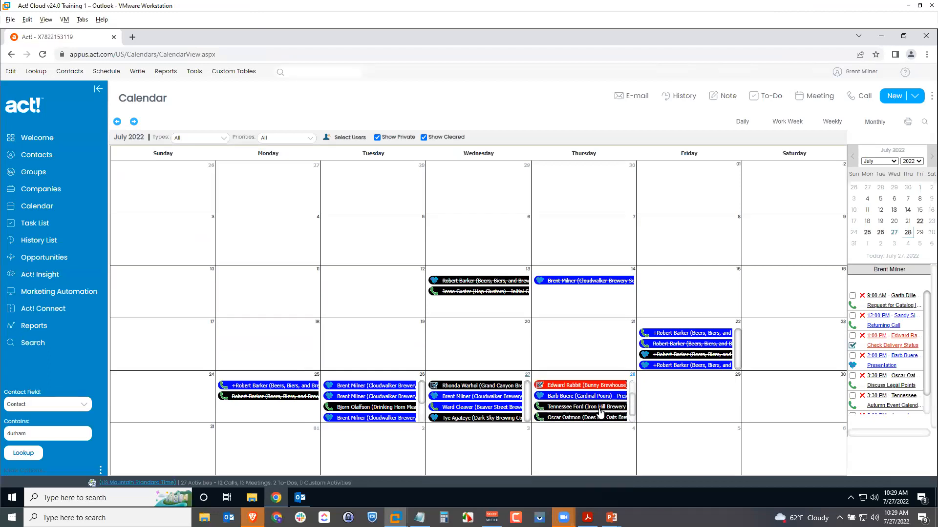
{"action": "left_click", "coordinate": [570, 412]}
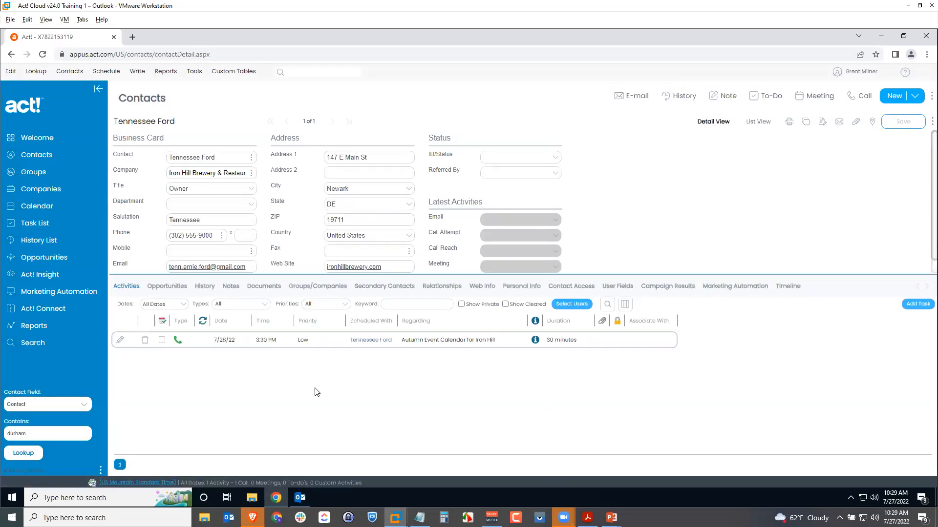
Step: Open the Task List and select the "Autumn Event Calendar for Iron Hill" call on 7/28/22
{"action": "left_click", "coordinate": [29, 223]}
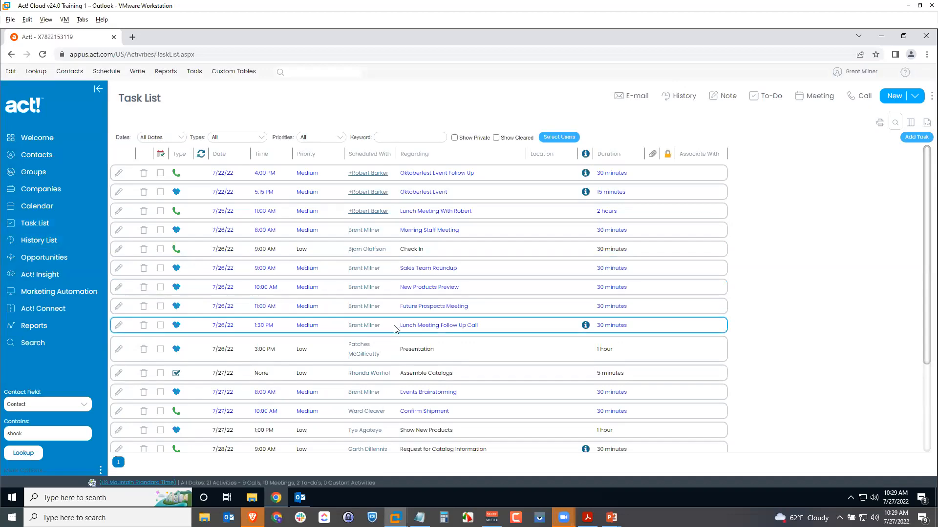
{"action": "scroll", "coordinate": [375, 310], "scroll_direction": "down", "scroll_amount": 1}
{"action": "scroll", "coordinate": [375, 311], "scroll_direction": "down", "scroll_amount": 2}
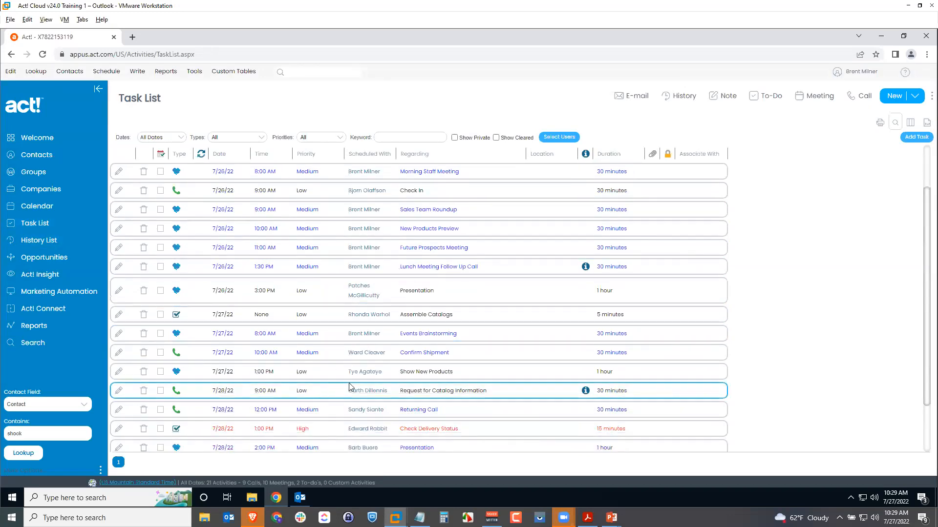
{"action": "scroll", "coordinate": [352, 373], "scroll_direction": "down", "scroll_amount": 2}
{"action": "scroll", "coordinate": [352, 373], "scroll_direction": "down", "scroll_amount": 1}
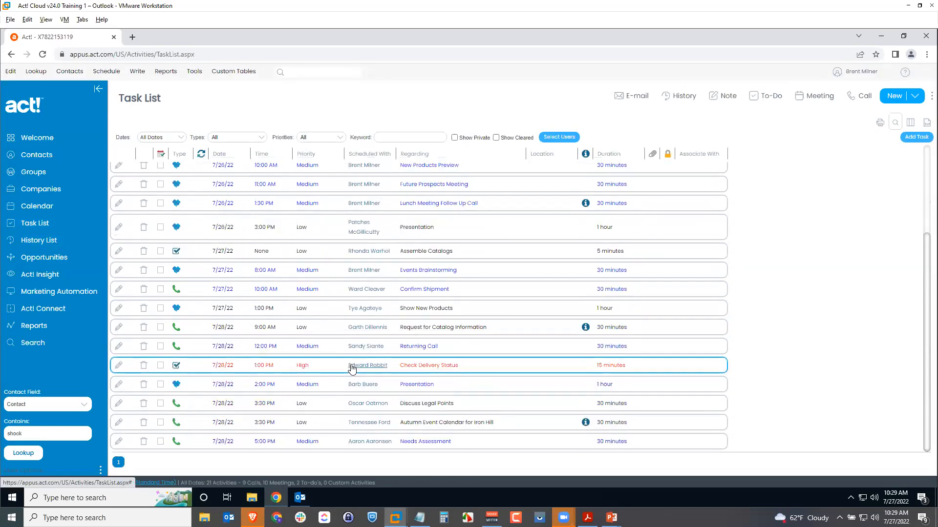
{"action": "left_click", "coordinate": [514, 424]}
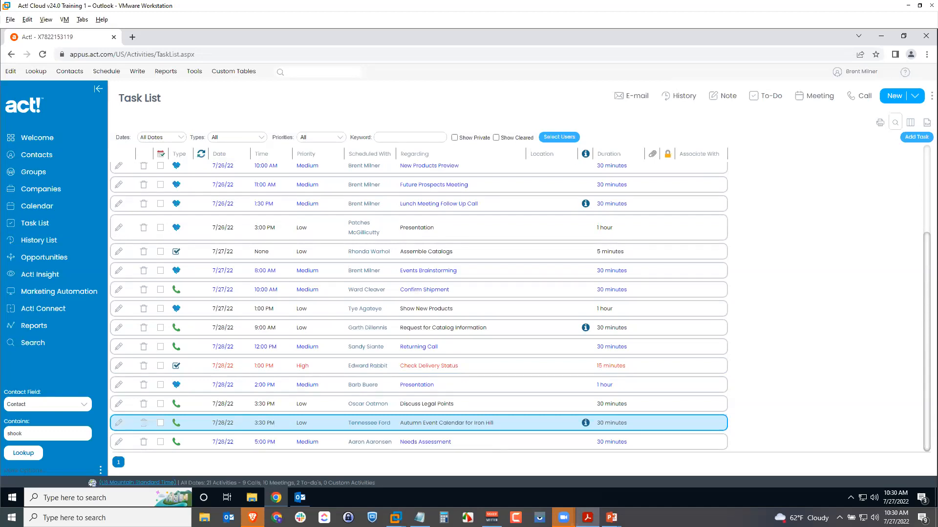
Step: Switch to Outlook and look through its contacts list and the July 24 - 30, 2022 calendar week
{"action": "left_click", "coordinate": [301, 500]}
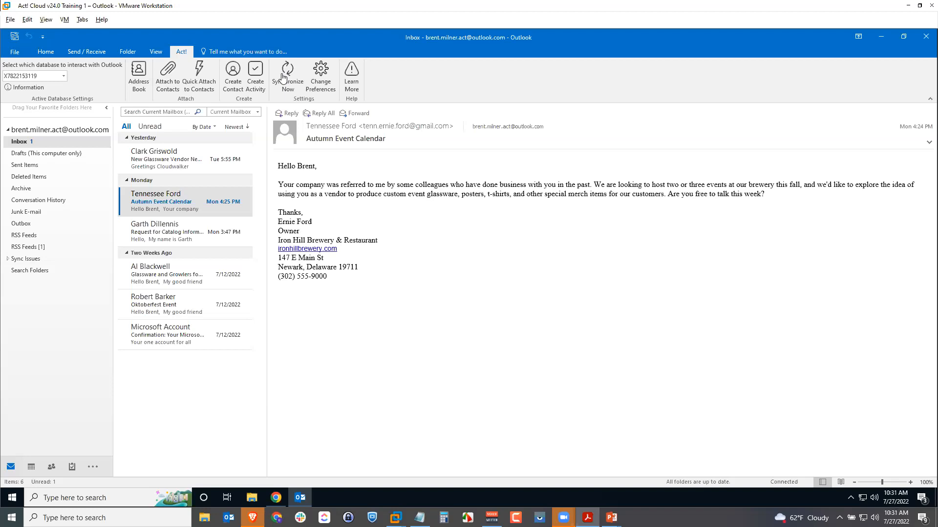
{"action": "left_click", "coordinate": [51, 468]}
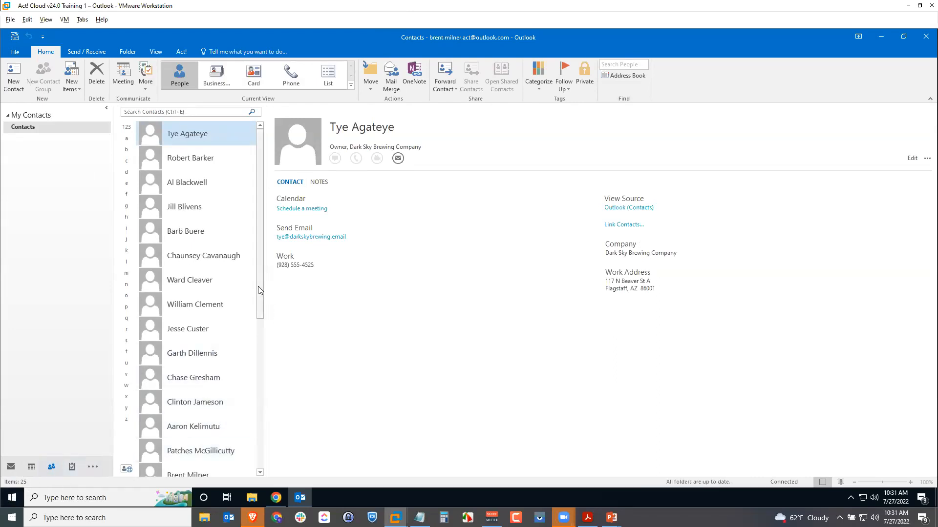
{"action": "scroll", "coordinate": [260, 307], "scroll_direction": "down", "scroll_amount": 2}
{"action": "scroll", "coordinate": [260, 312], "scroll_direction": "up", "scroll_amount": 2}
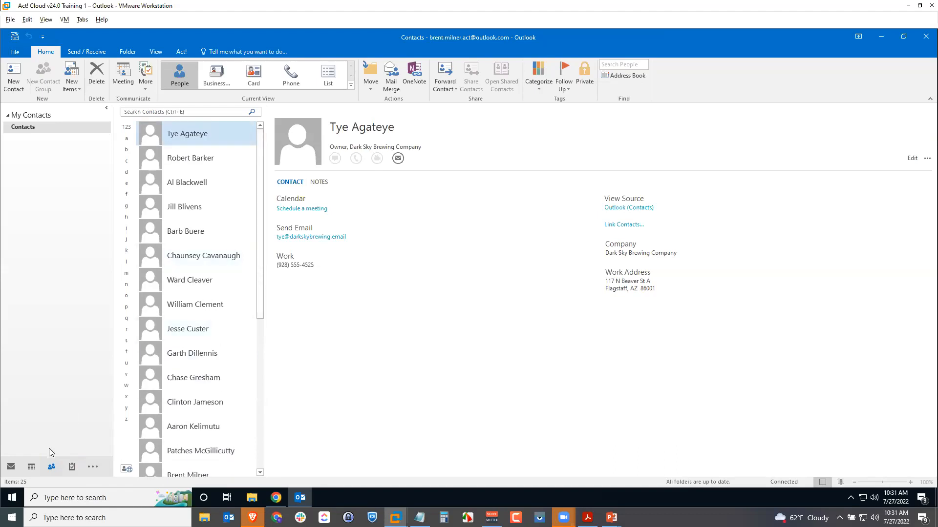
{"action": "left_click", "coordinate": [33, 467]}
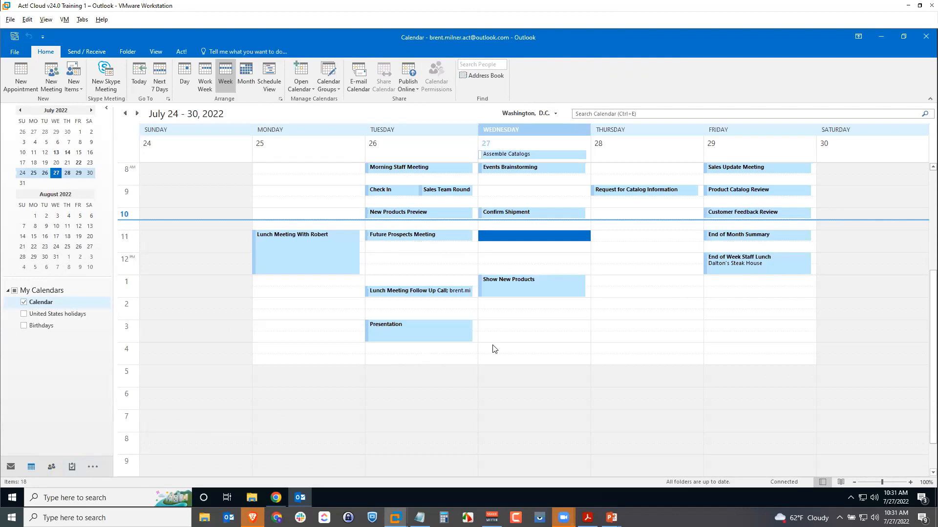
{"action": "scroll", "coordinate": [546, 302], "scroll_direction": "up", "scroll_amount": 1}
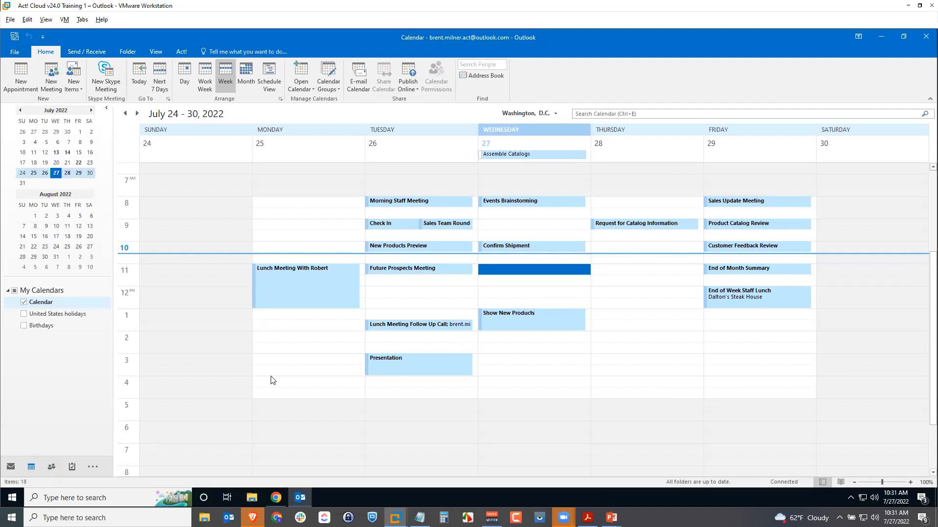
Step: Return to Act! and look up all contacts, then view the Task List for comparison with Outlook
{"action": "left_click", "coordinate": [277, 498]}
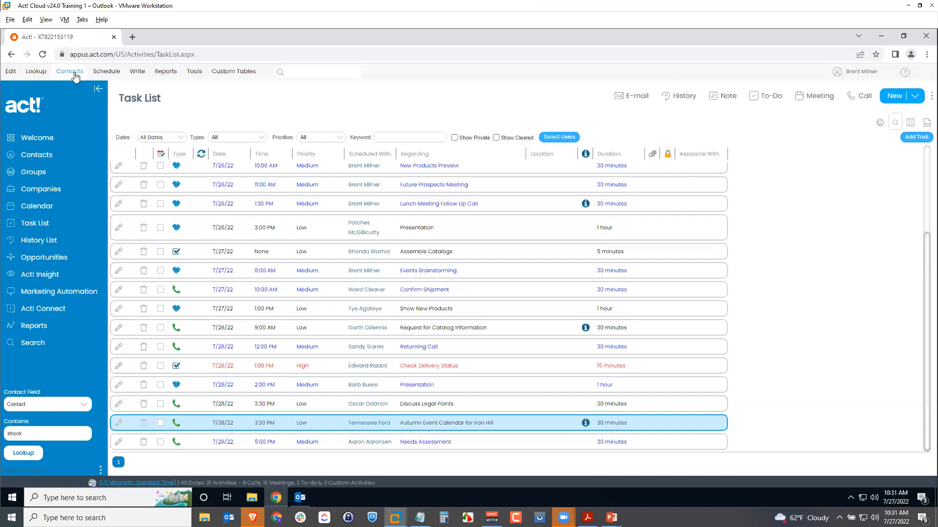
{"action": "left_click", "coordinate": [36, 72]}
{"action": "left_click", "coordinate": [35, 101]}
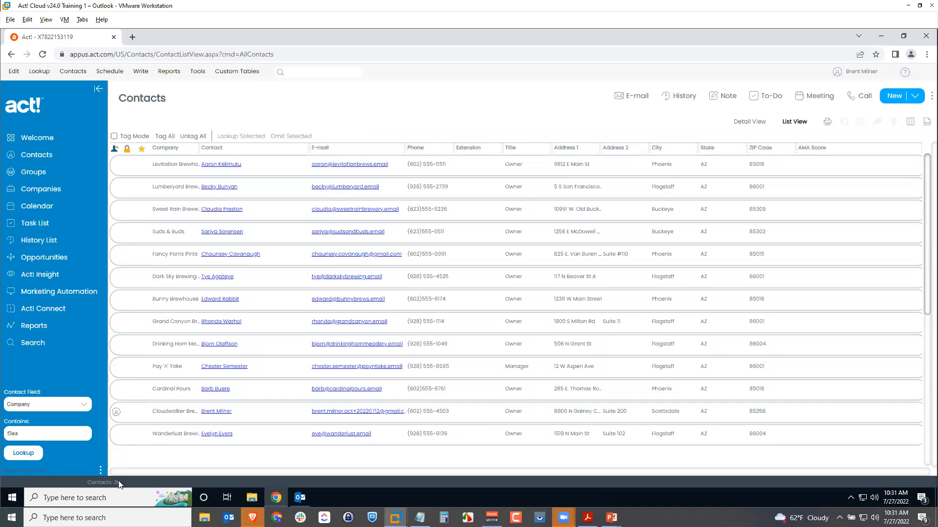
{"action": "left_click", "coordinate": [49, 225]}
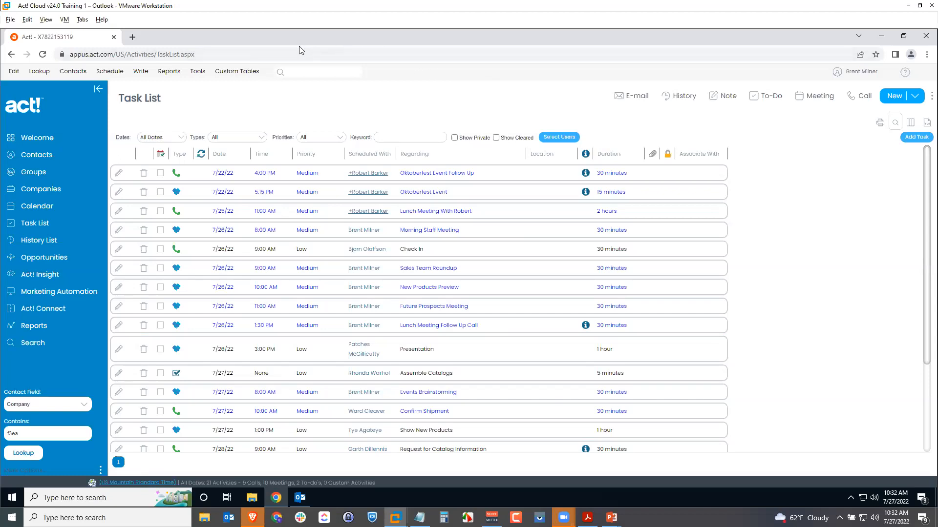
Step: Request the Outlook Synchronization Preferences from Act! and try to open the downloaded .aoi file
{"action": "left_click", "coordinate": [195, 74]}
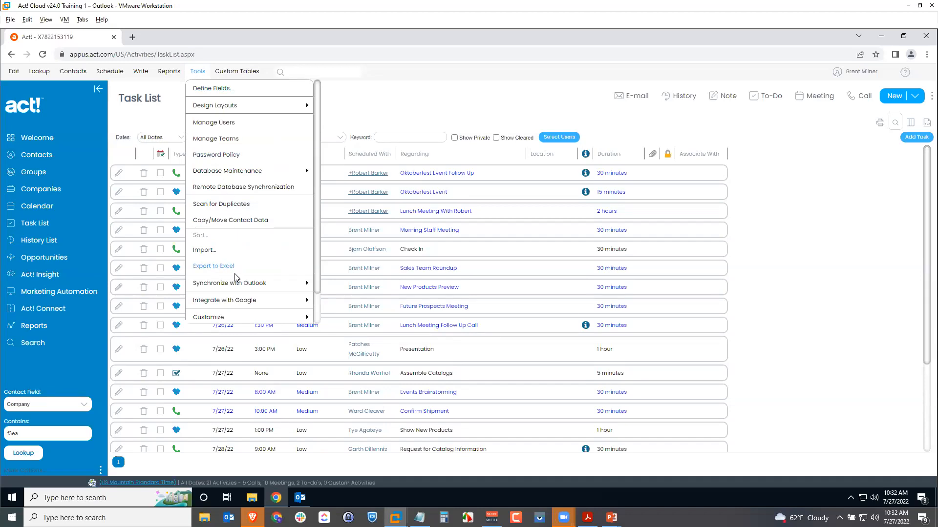
{"action": "mouse_move", "coordinate": [240, 285]}
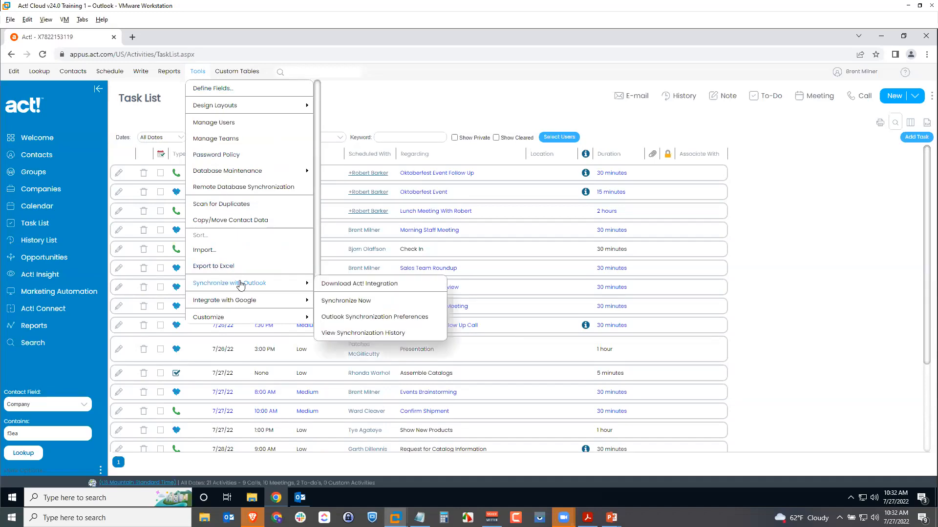
{"action": "left_click", "coordinate": [371, 318]}
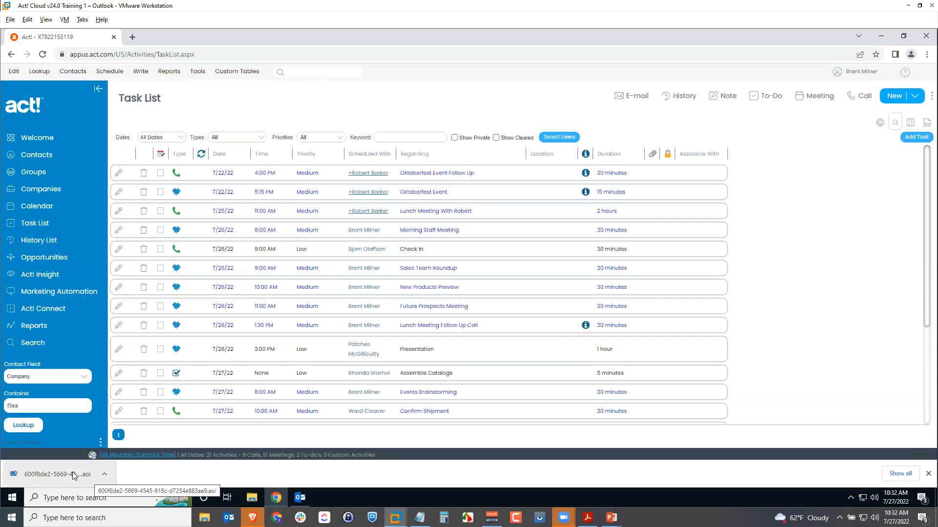
{"action": "left_click", "coordinate": [48, 477]}
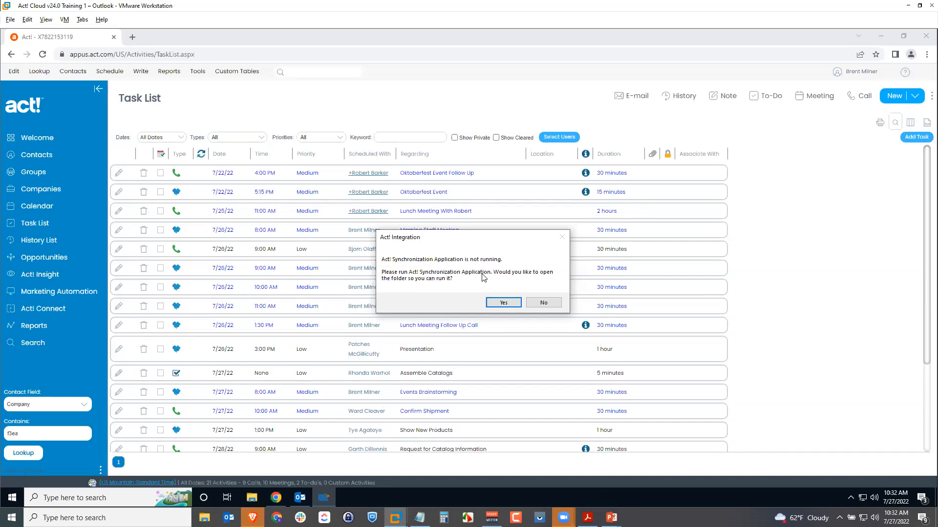
Step: Open the Startup folder from the Act! Integration prompt, run the Act! Integration shortcut, and close the folder
{"action": "left_click", "coordinate": [503, 303]}
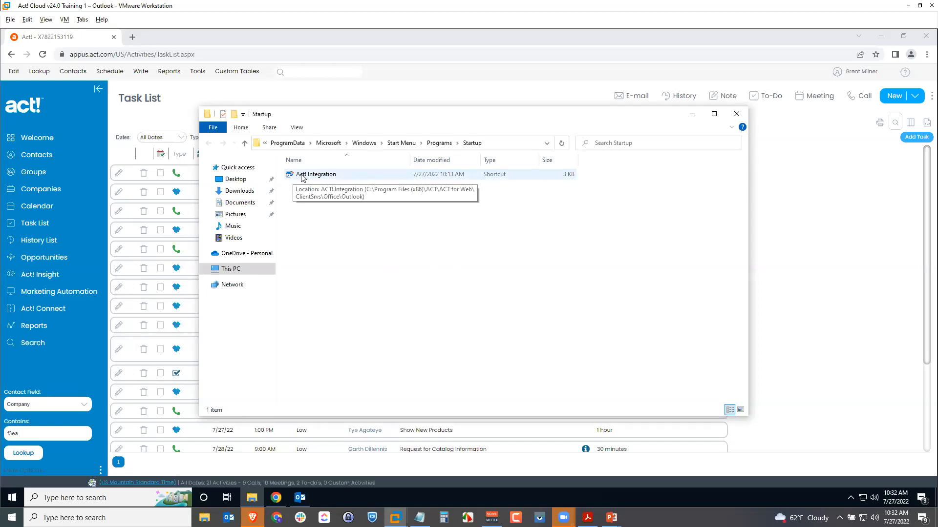
{"action": "left_click", "coordinate": [302, 176]}
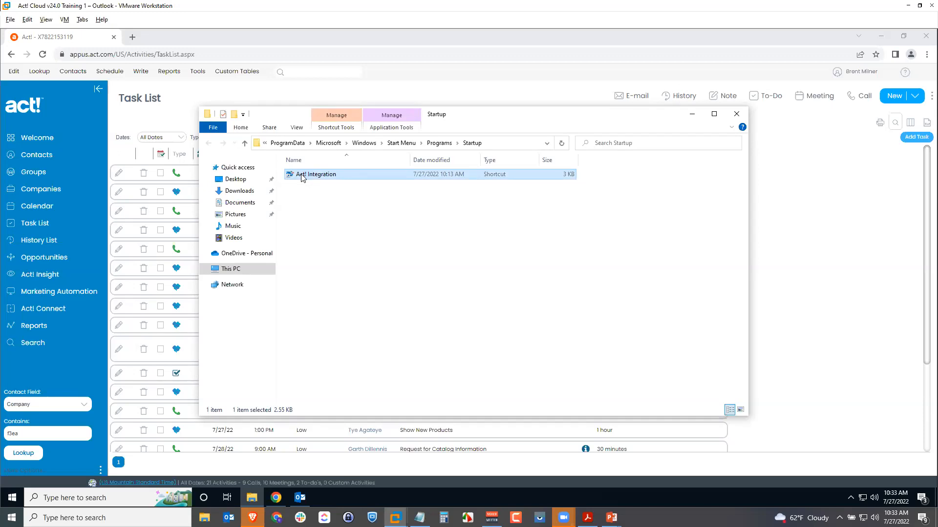
{"action": "double_click", "coordinate": [302, 175]}
{"action": "left_click", "coordinate": [839, 499]}
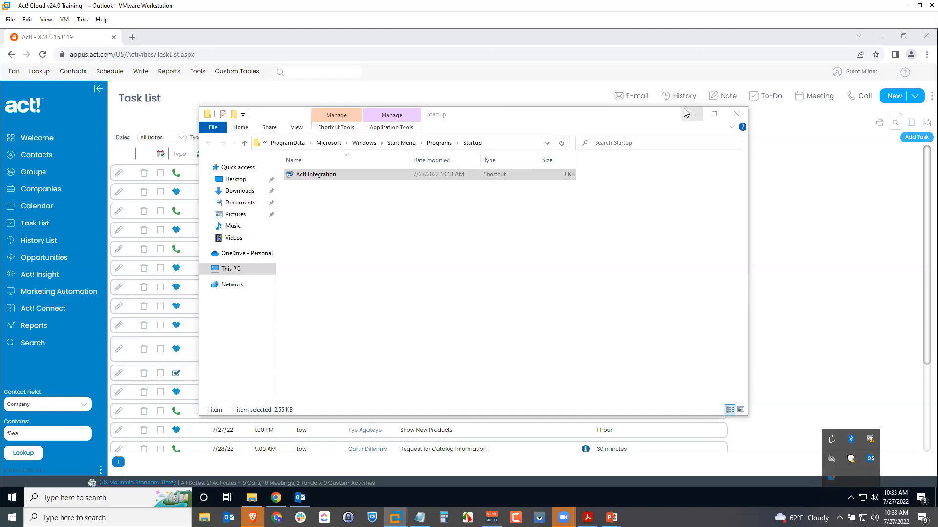
{"action": "left_click", "coordinate": [672, 125]}
{"action": "key", "text": "alt+F4"}
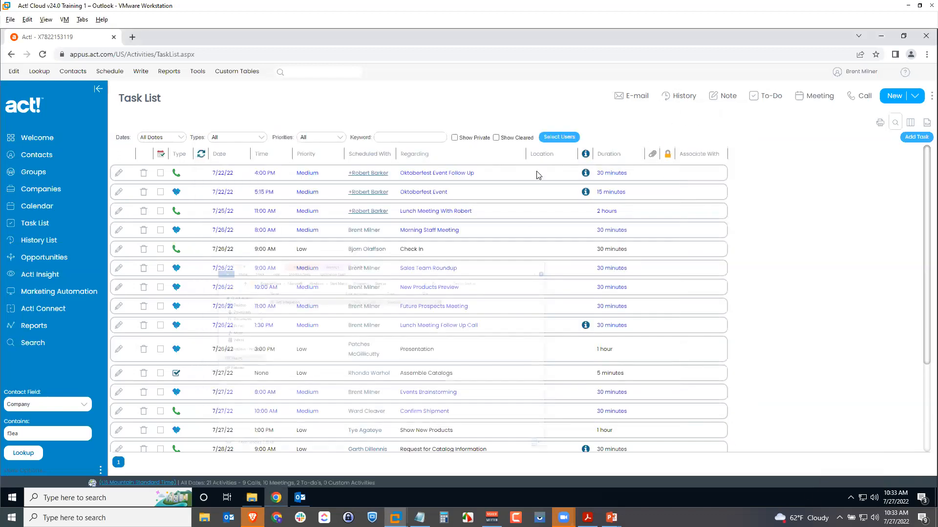
Step: Request the Outlook Synchronization Preferences again and open the newly downloaded .aoi file to display the preferences
{"action": "left_click", "coordinate": [198, 72]}
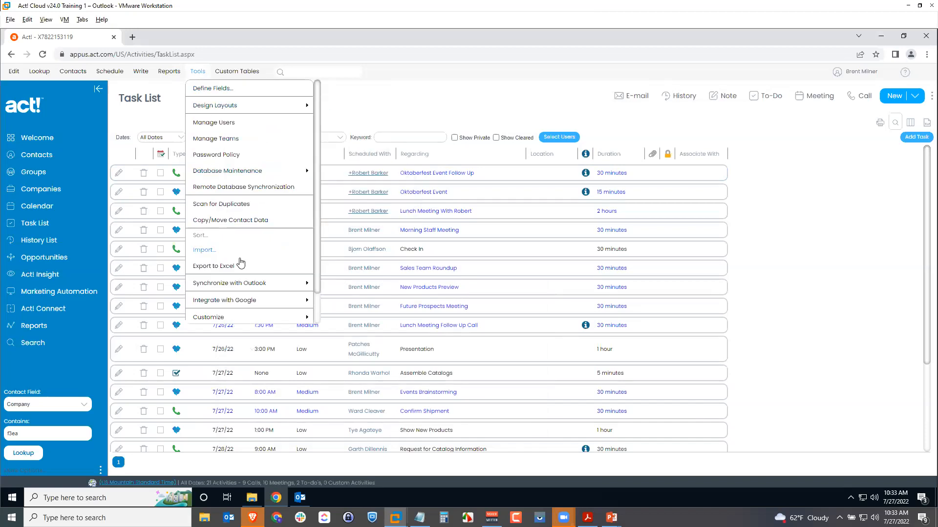
{"action": "mouse_move", "coordinate": [254, 289]}
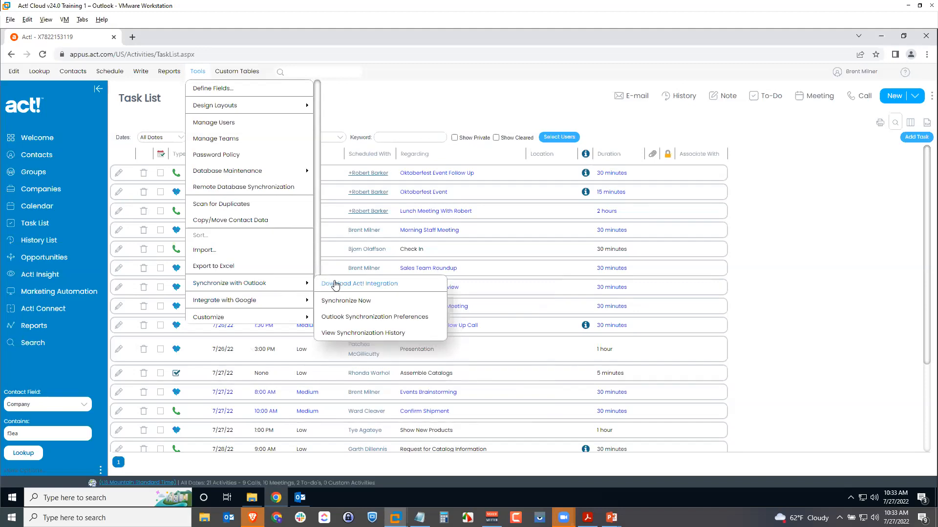
{"action": "left_click", "coordinate": [369, 317]}
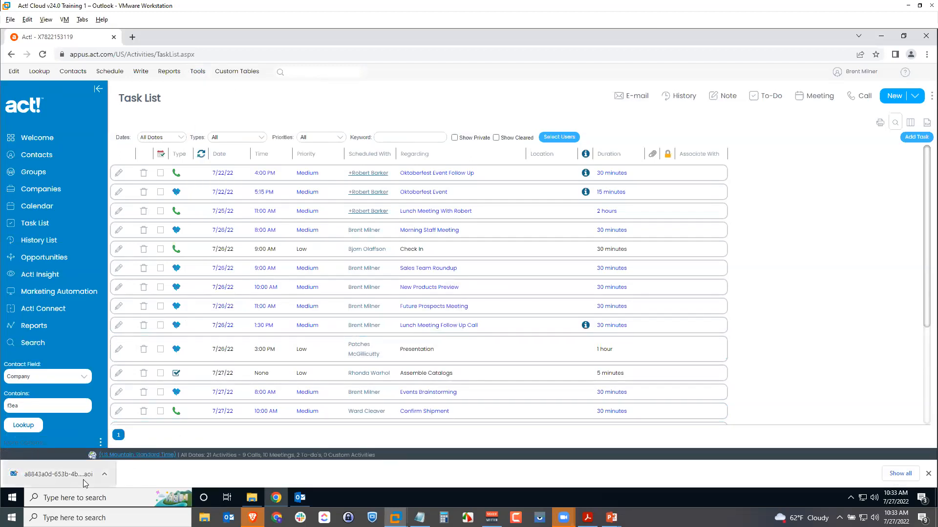
{"action": "left_click", "coordinate": [65, 476]}
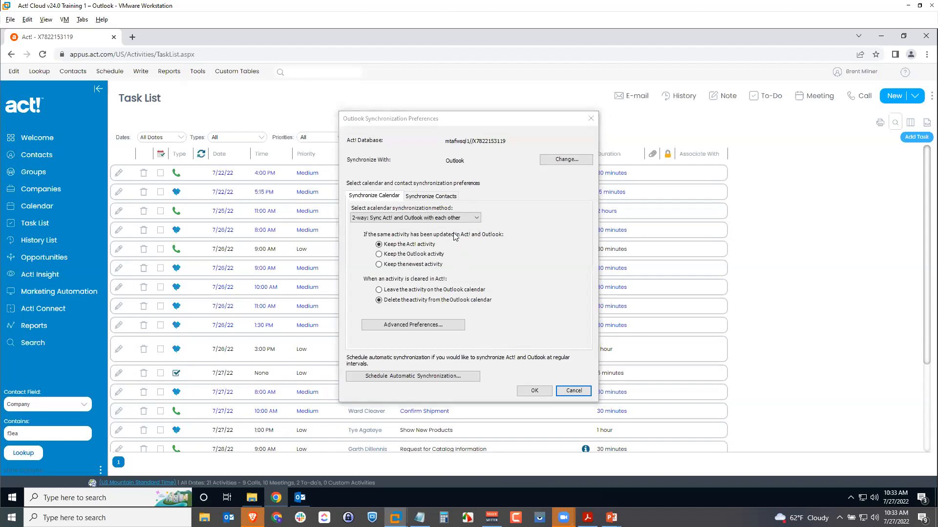
{"action": "left_click_drag", "start_coordinate": [443, 121], "coordinate": [447, 111]}
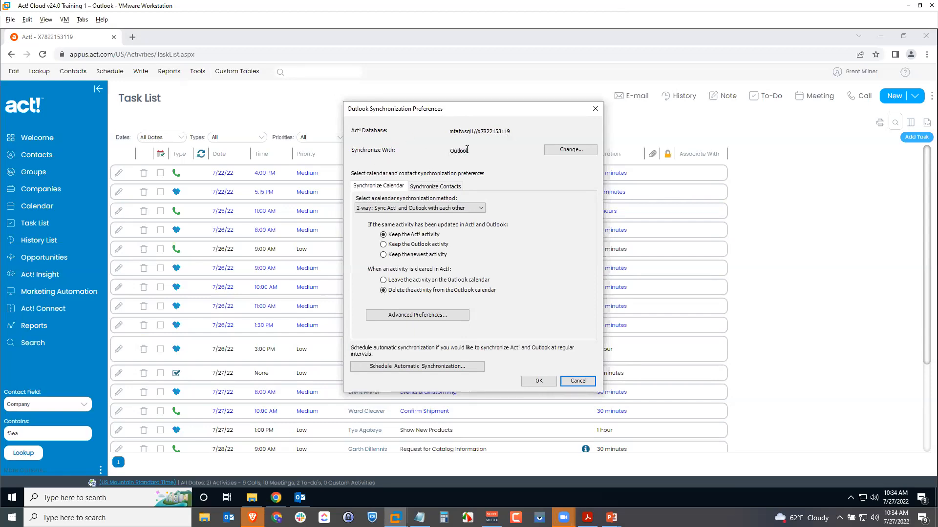
Step: Set the calendar synchronization method to "Do not synchronize" in the calendar preferences
{"action": "left_click", "coordinate": [423, 189]}
{"action": "left_click", "coordinate": [391, 189]}
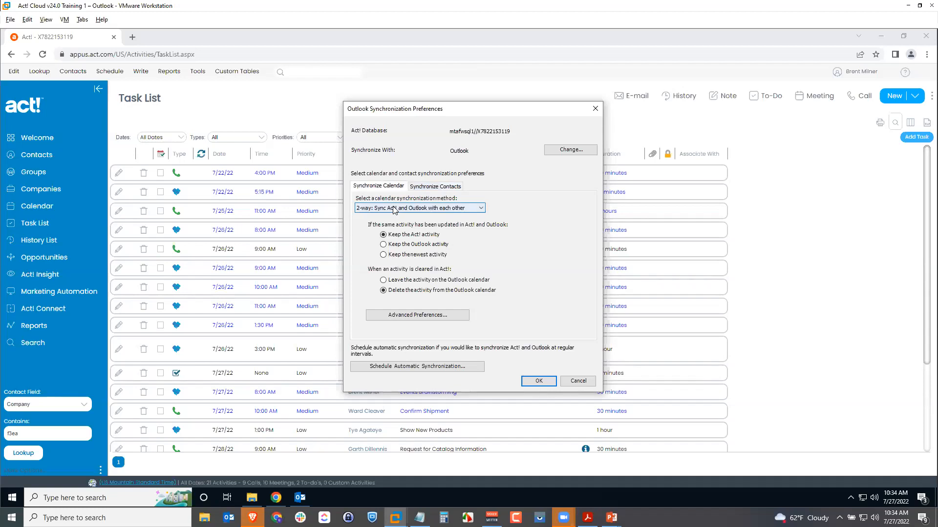
{"action": "left_click", "coordinate": [394, 209]}
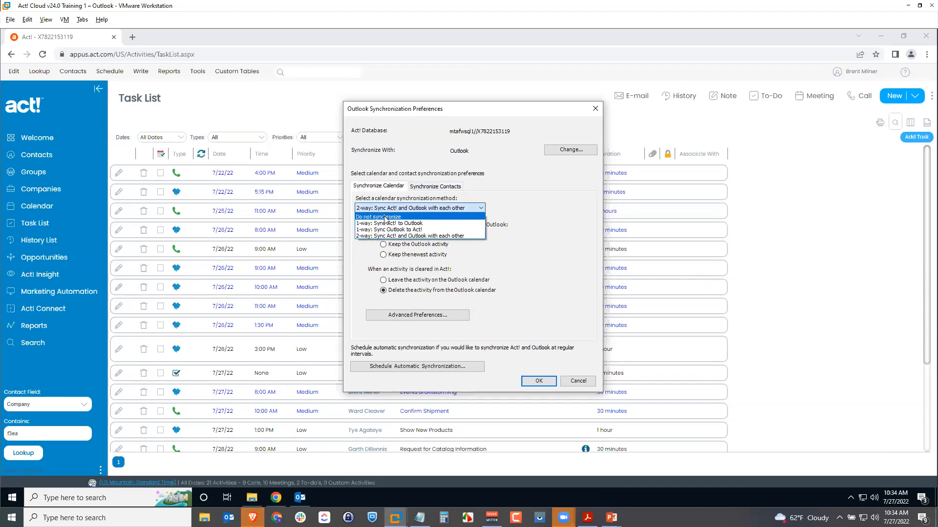
{"action": "left_click", "coordinate": [385, 217]}
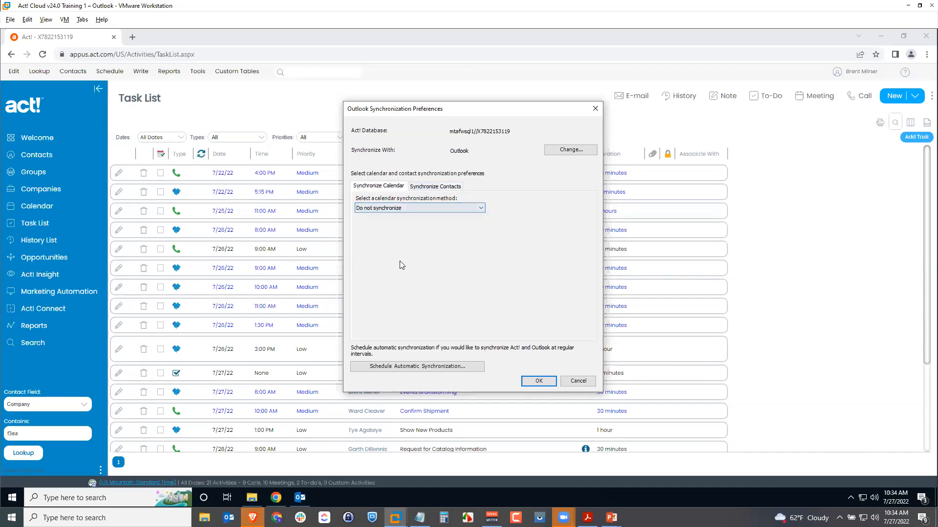
Step: Set calendar synchronization to "2-way: Sync Act! and Outlook with each other" and keep the newest activity when both have been updated
{"action": "left_click", "coordinate": [406, 209]}
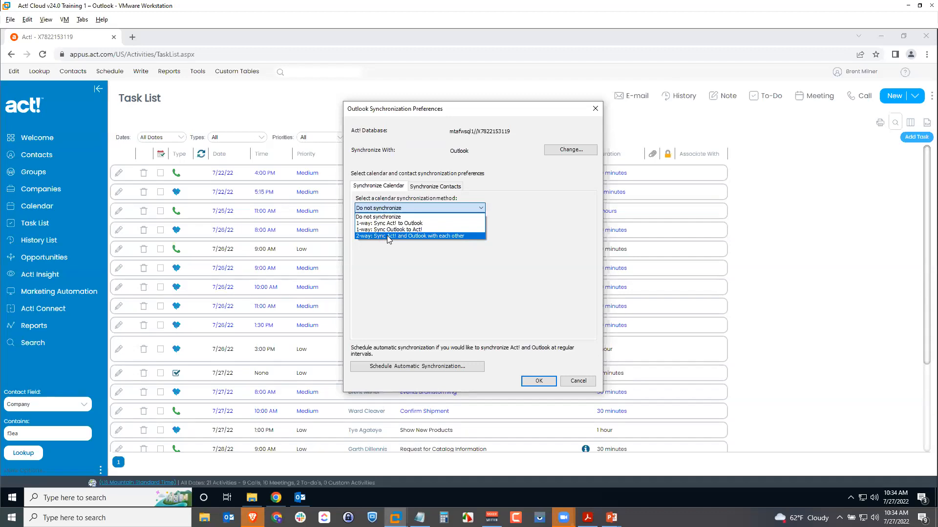
{"action": "left_click", "coordinate": [418, 238]}
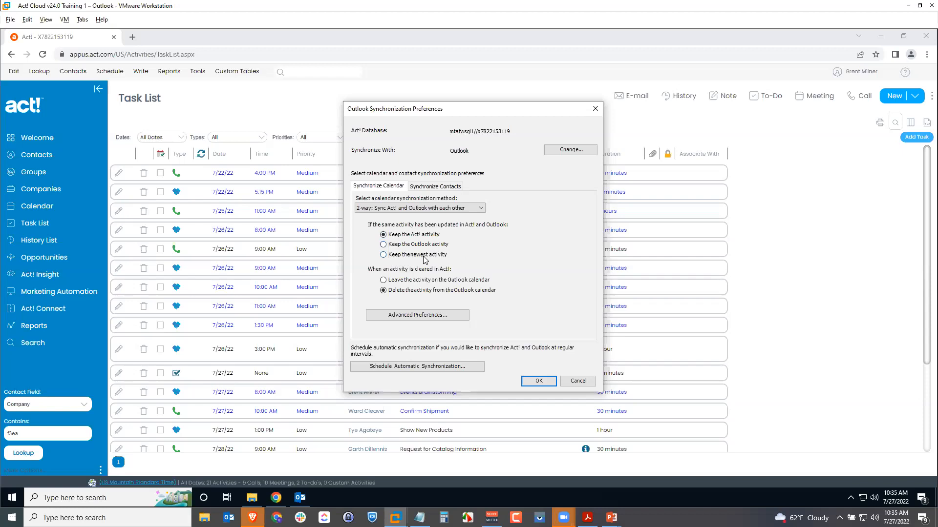
{"action": "left_click", "coordinate": [390, 255]}
Step: In the advanced calendar preferences, choose to synchronize 30 days in future, keep activity alarms ringing in Act!, and accept the settings
{"action": "left_click", "coordinate": [416, 316]}
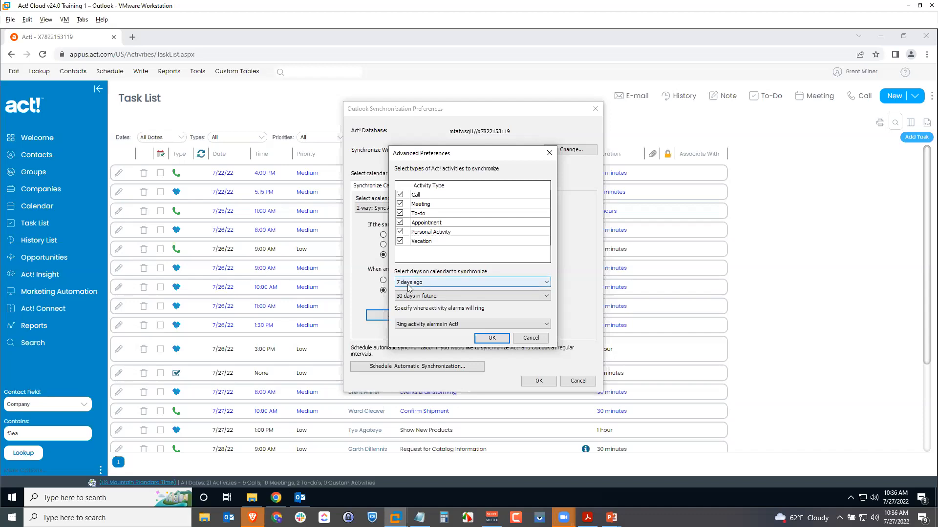
{"action": "left_click", "coordinate": [439, 296]}
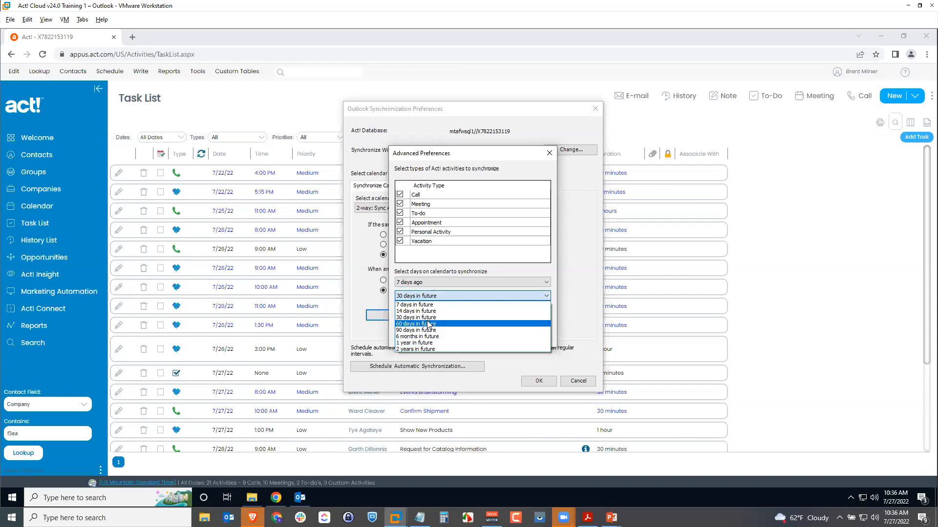
{"action": "left_click", "coordinate": [430, 319]}
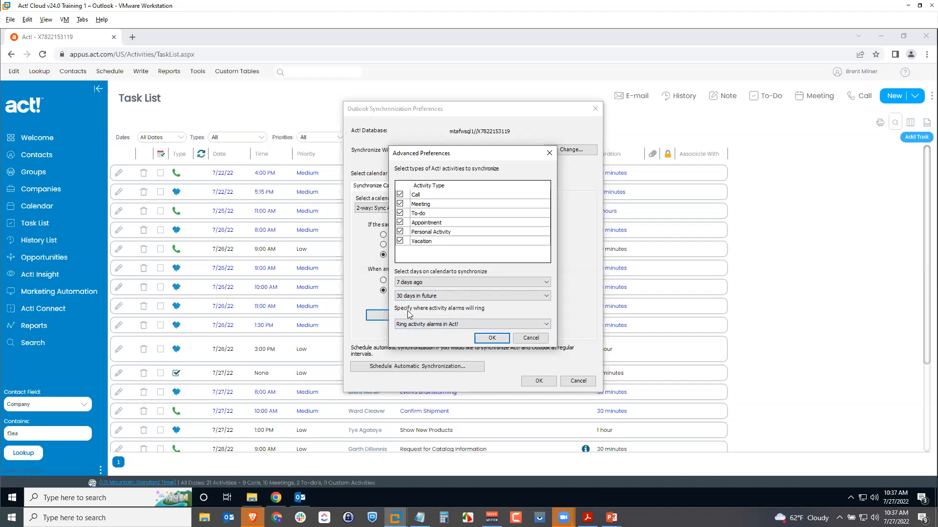
{"action": "left_click", "coordinate": [433, 326]}
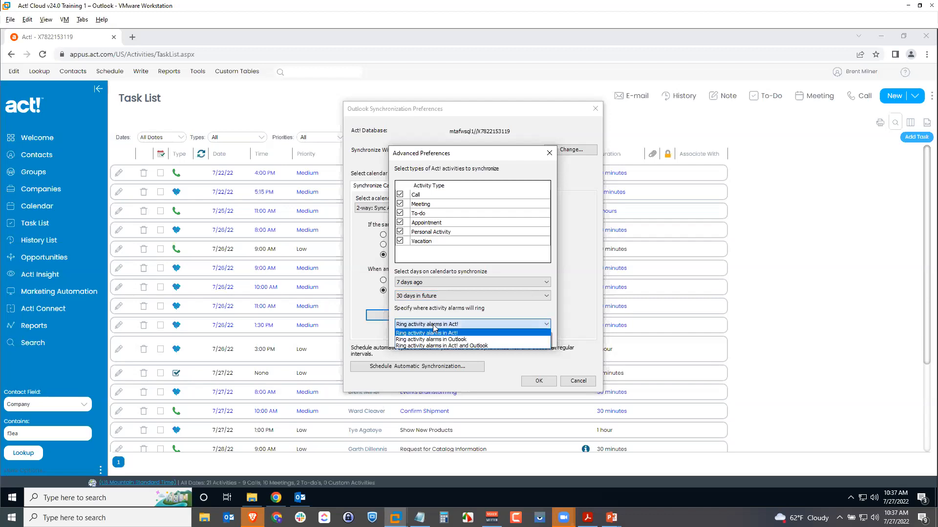
{"action": "left_click", "coordinate": [447, 323]}
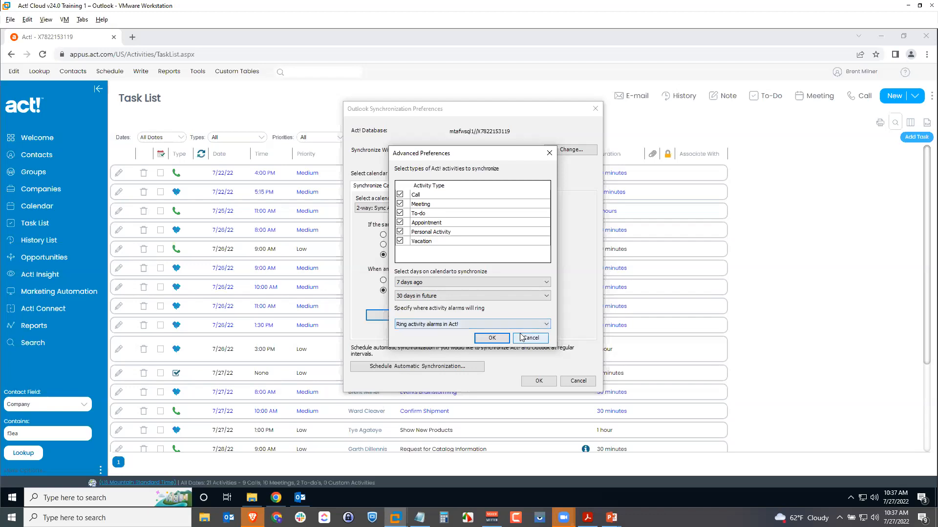
{"action": "left_click", "coordinate": [493, 339]}
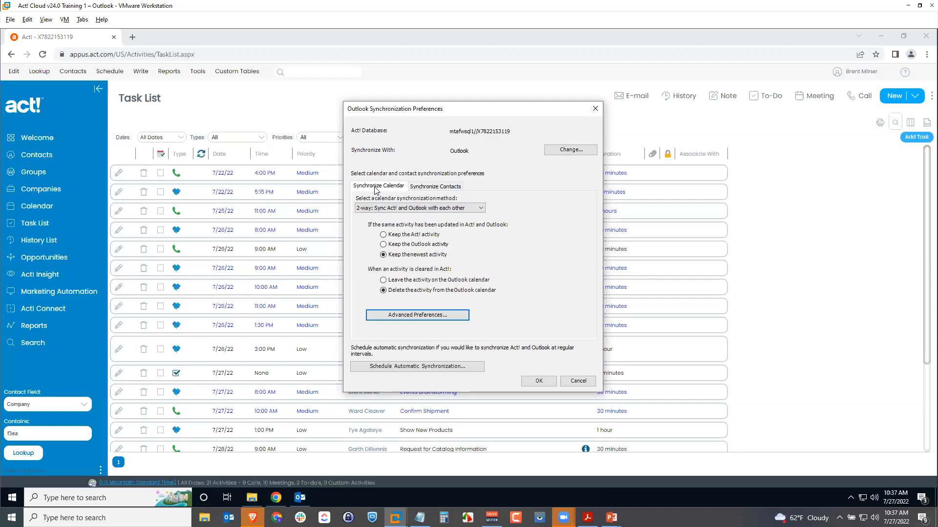
Step: Set the contact synchronization method to "2-way: Sync Act! and Outlook with each other"
{"action": "left_click", "coordinate": [441, 187]}
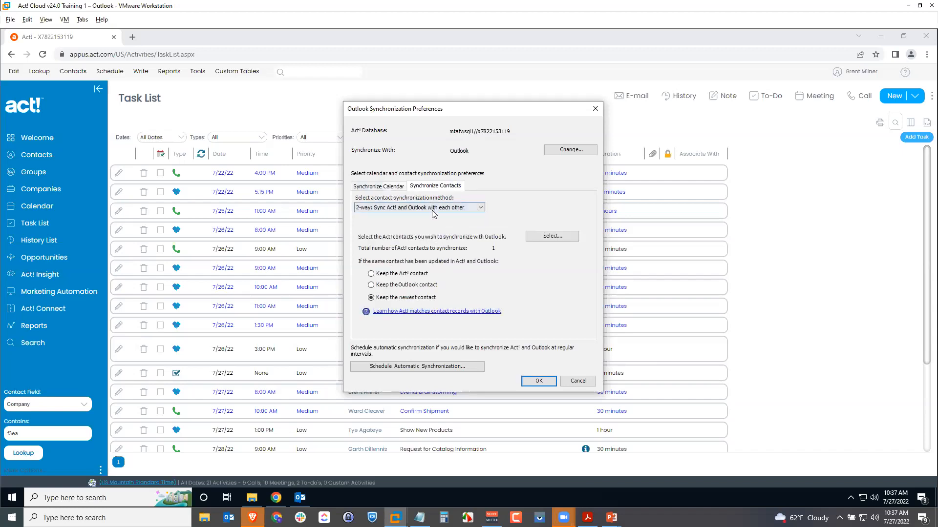
{"action": "left_click", "coordinate": [480, 209]}
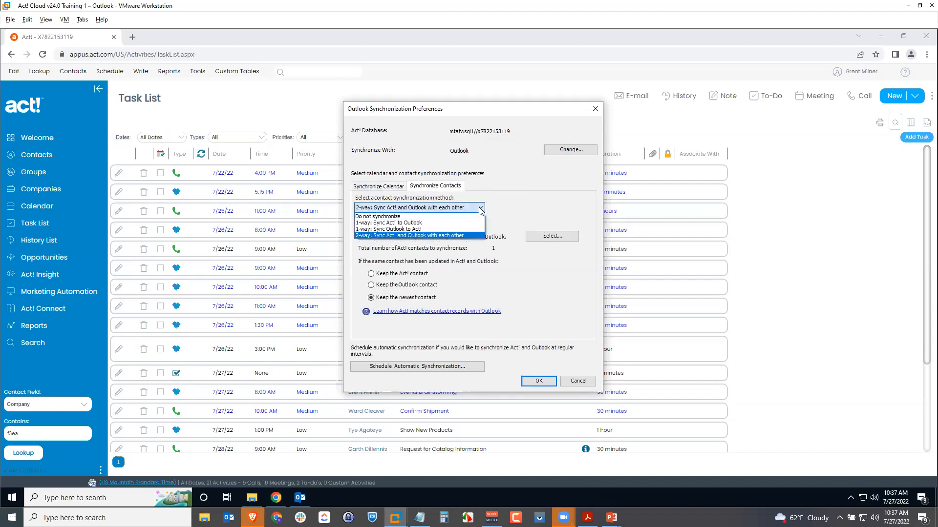
{"action": "left_click", "coordinate": [391, 236]}
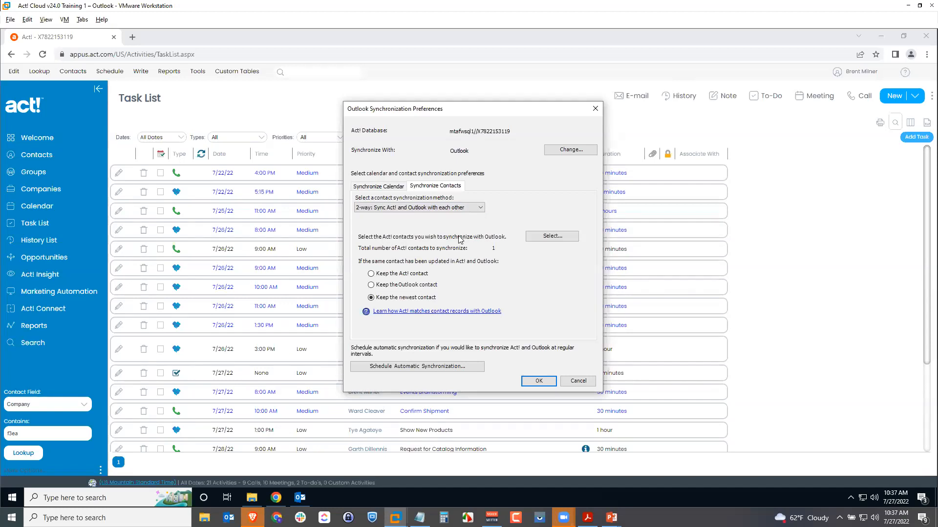
Step: Review the group-only option for the contacts to synchronize, and accept "Synchronize all Act! Contacts"
{"action": "left_click", "coordinate": [551, 237]}
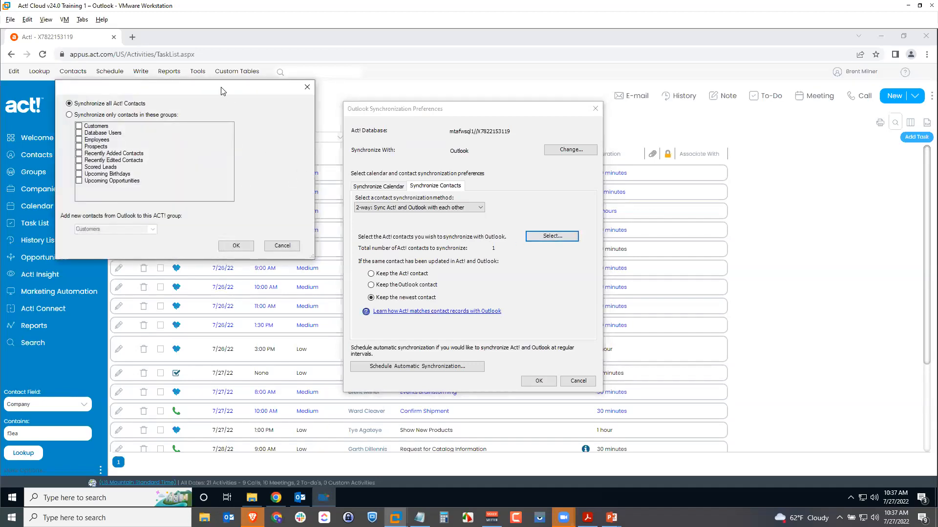
{"action": "left_click_drag", "start_coordinate": [222, 91], "coordinate": [232, 97]}
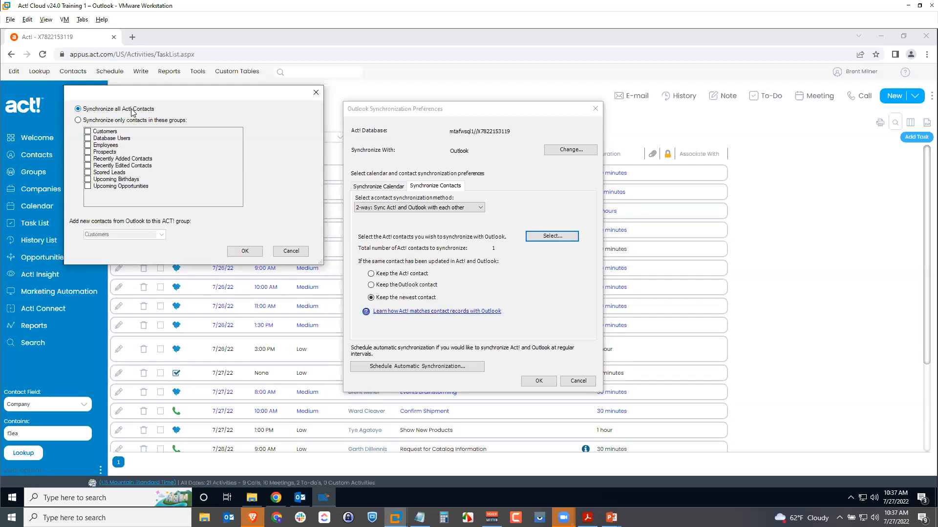
{"action": "left_click", "coordinate": [78, 121]}
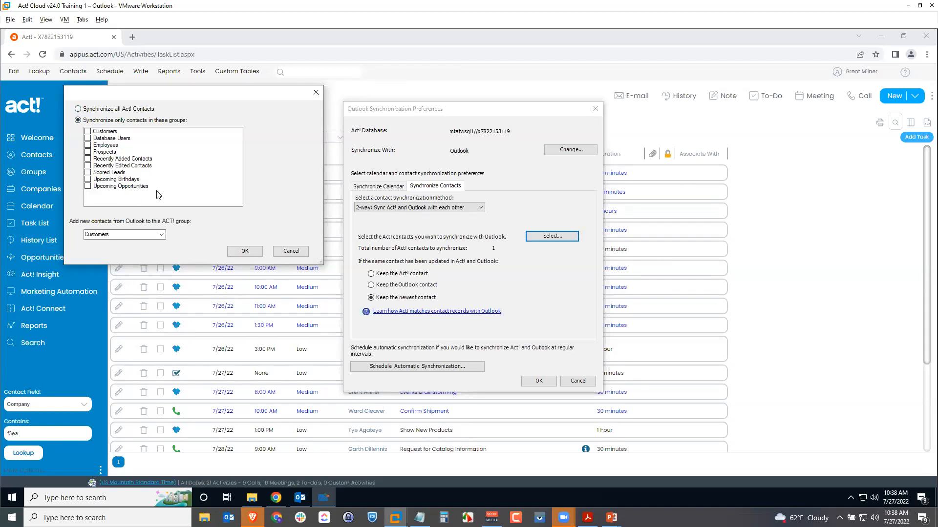
{"action": "left_click", "coordinate": [79, 109]}
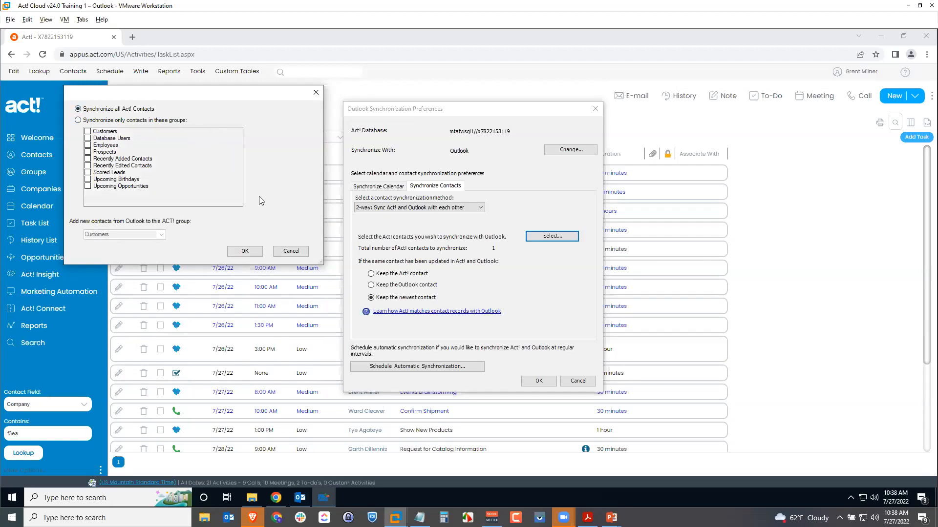
{"action": "left_click", "coordinate": [82, 120]}
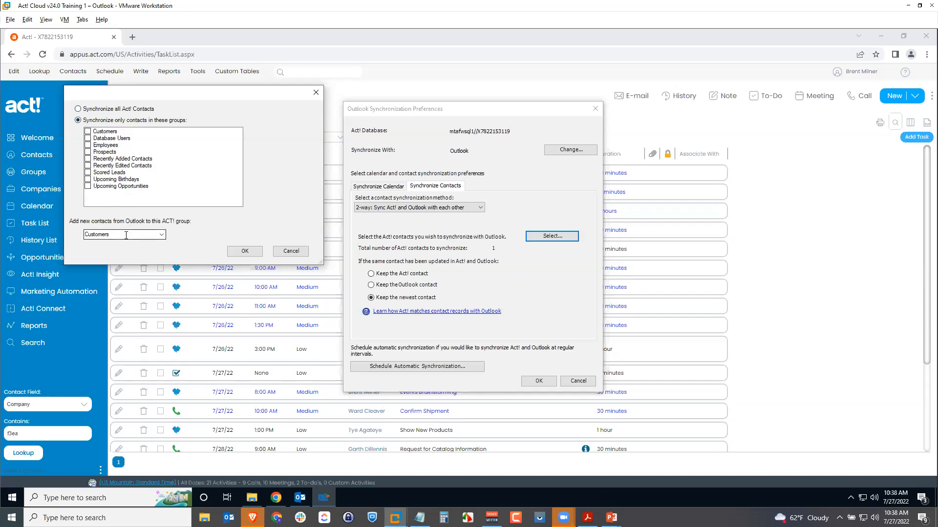
{"action": "left_click", "coordinate": [162, 236]}
{"action": "left_click", "coordinate": [161, 238]}
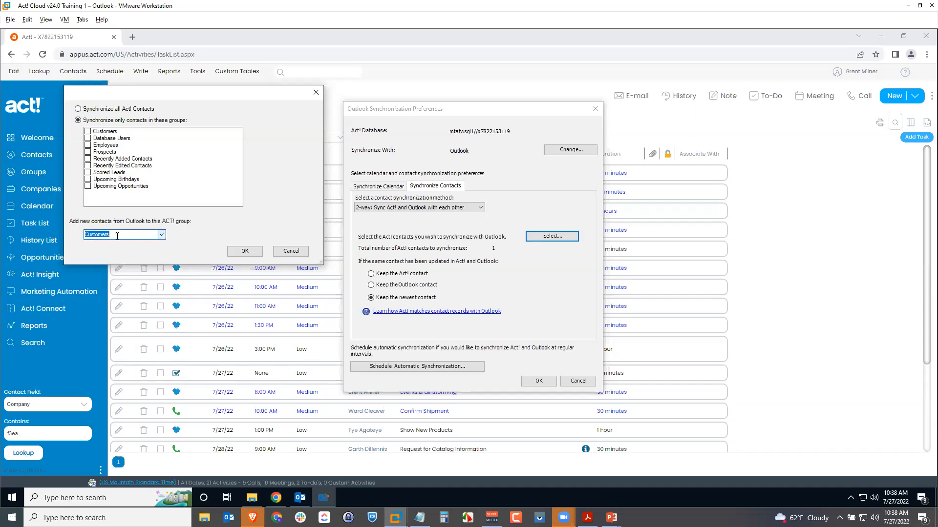
{"action": "left_click", "coordinate": [78, 109]}
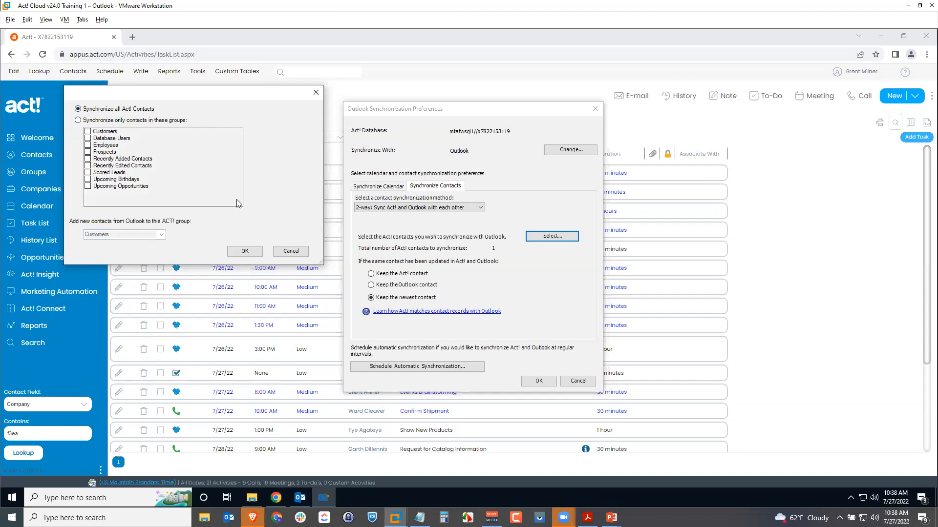
{"action": "left_click", "coordinate": [246, 252]}
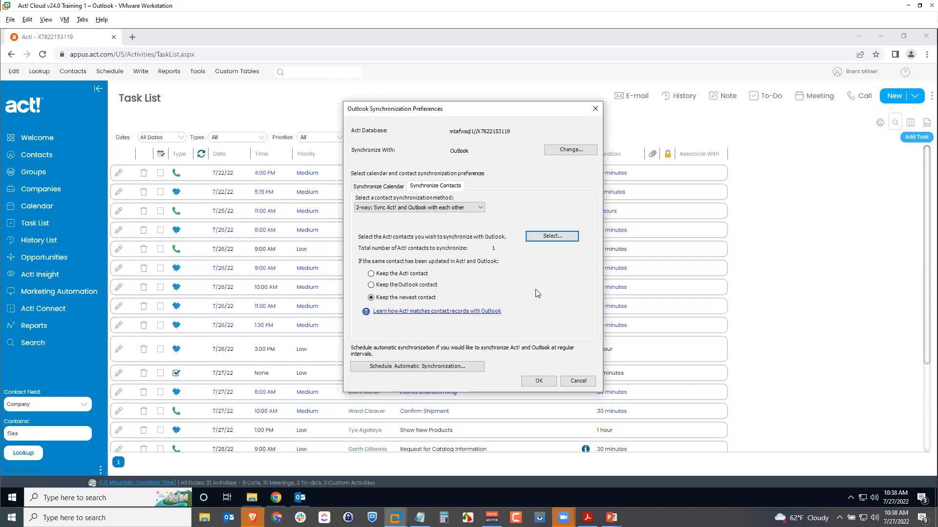
Step: Review the interval, startup and real-time options in the automatic synchronization schedule, and accept "Synchronize manually (disable automatic sync)"
{"action": "left_click", "coordinate": [441, 372]}
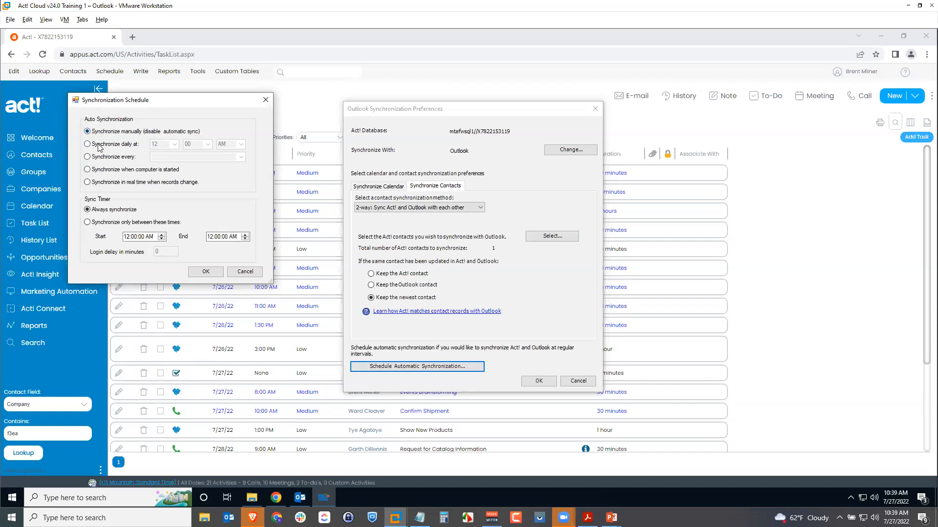
{"action": "left_click", "coordinate": [88, 157]}
{"action": "left_click", "coordinate": [194, 157]}
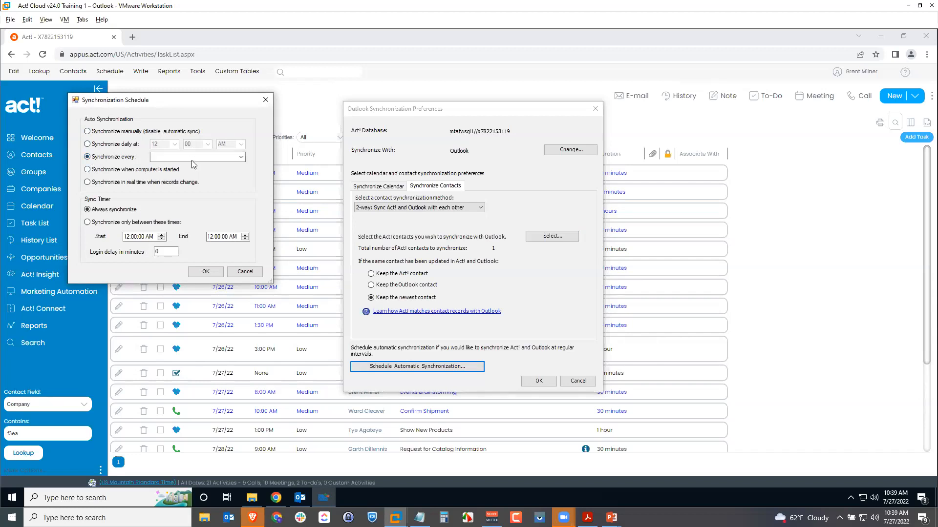
{"action": "left_click", "coordinate": [241, 157]}
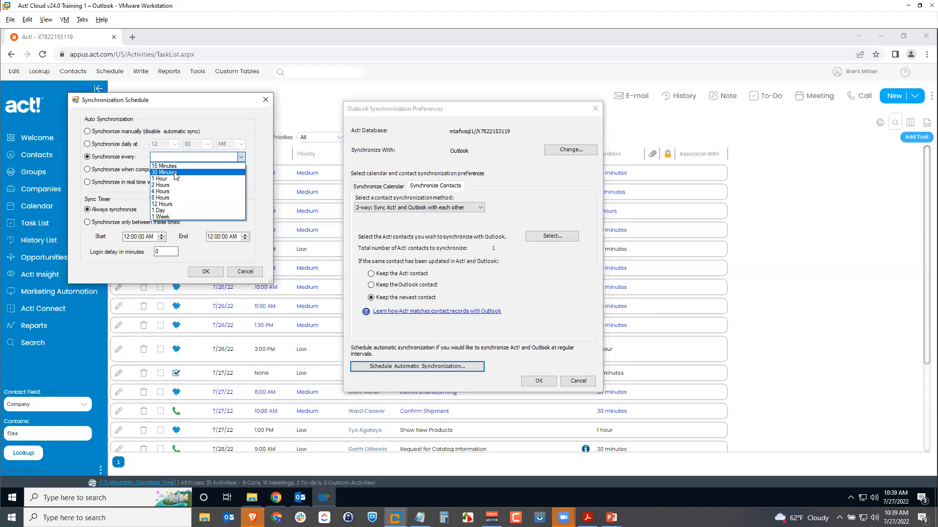
{"action": "left_click", "coordinate": [262, 171]}
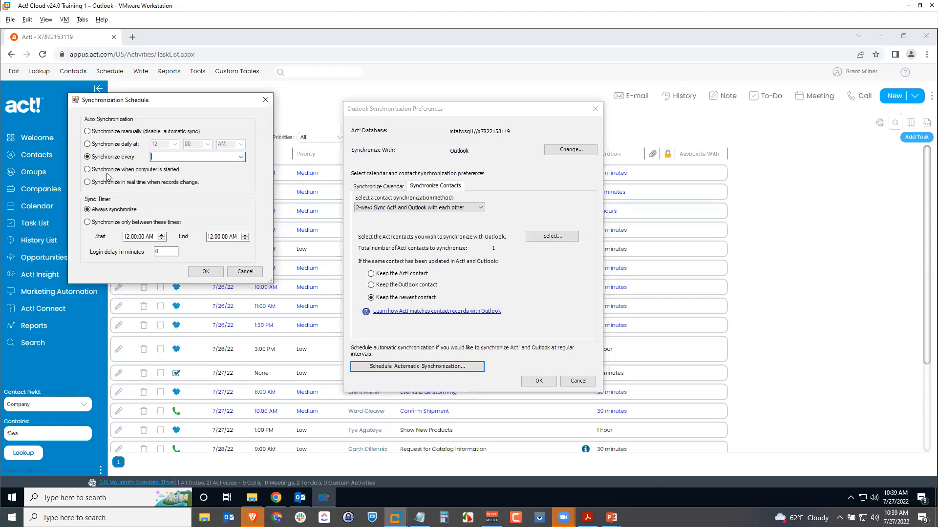
{"action": "left_click", "coordinate": [88, 170]}
{"action": "left_click", "coordinate": [87, 182]}
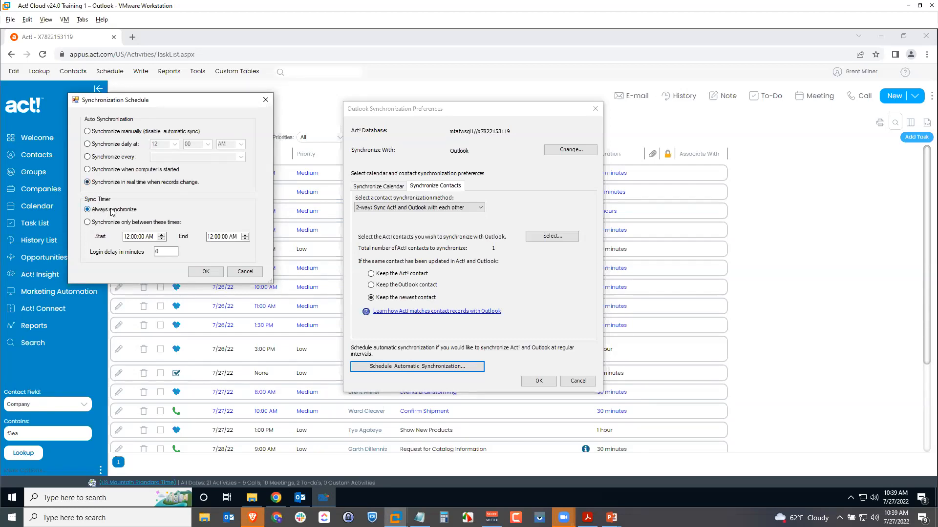
{"action": "left_click", "coordinate": [89, 223]}
{"action": "left_click", "coordinate": [88, 132]}
{"action": "left_click", "coordinate": [207, 271]}
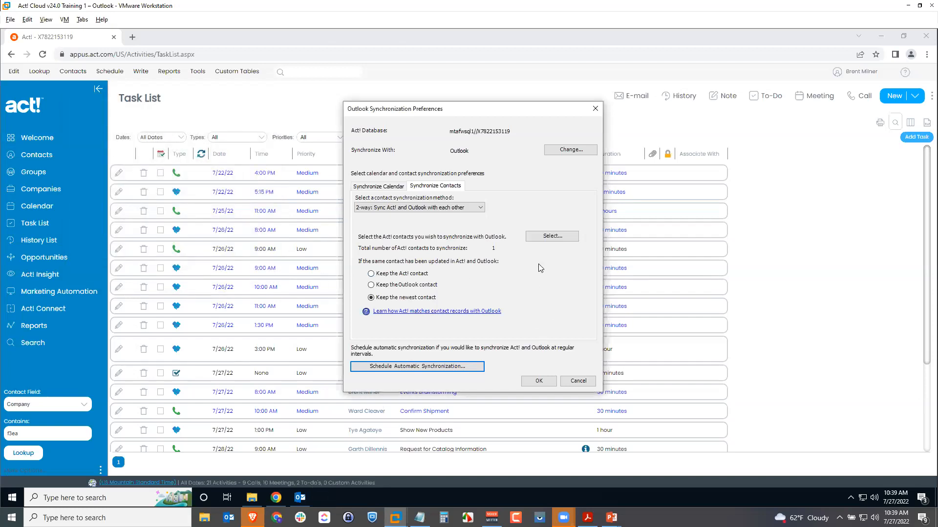
Step: Save the Outlook synchronization preferences and start synchronizing Act! and Outlook immediately
{"action": "left_click", "coordinate": [543, 384]}
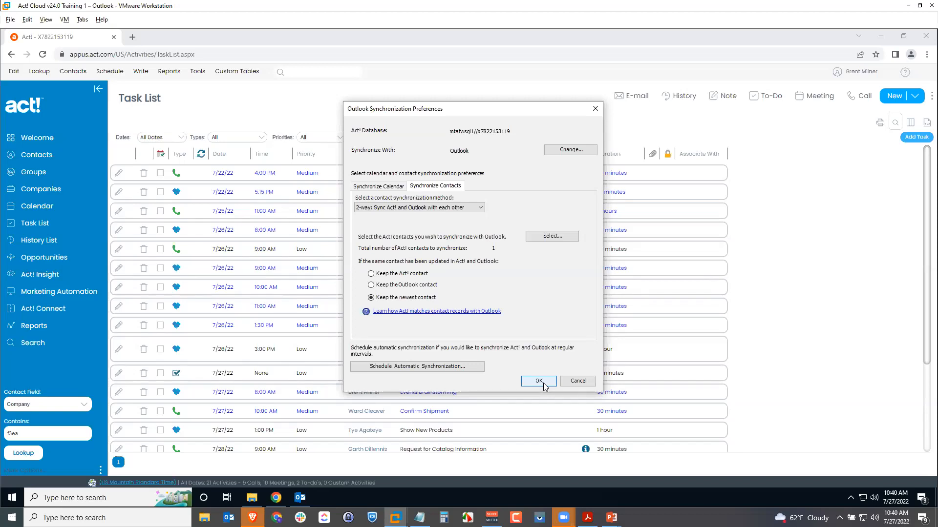
{"action": "left_click", "coordinate": [542, 384]}
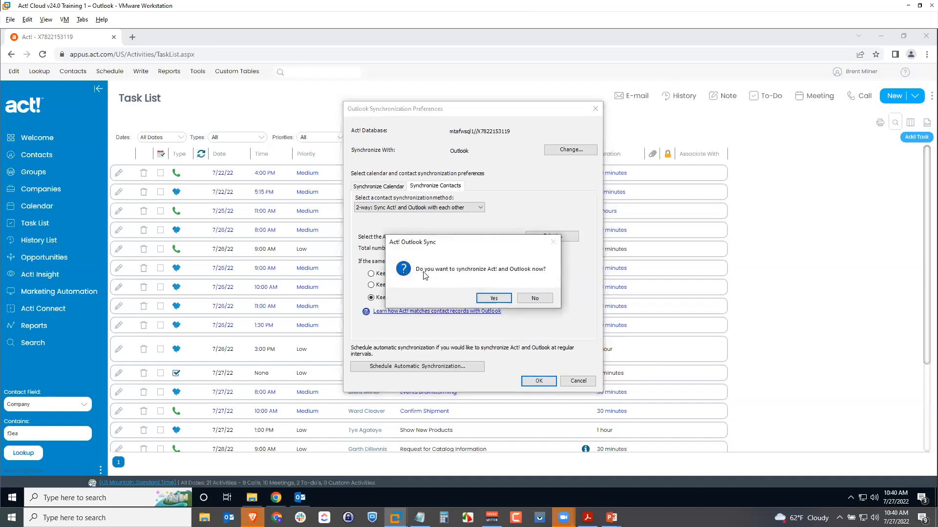
{"action": "left_click", "coordinate": [494, 298]}
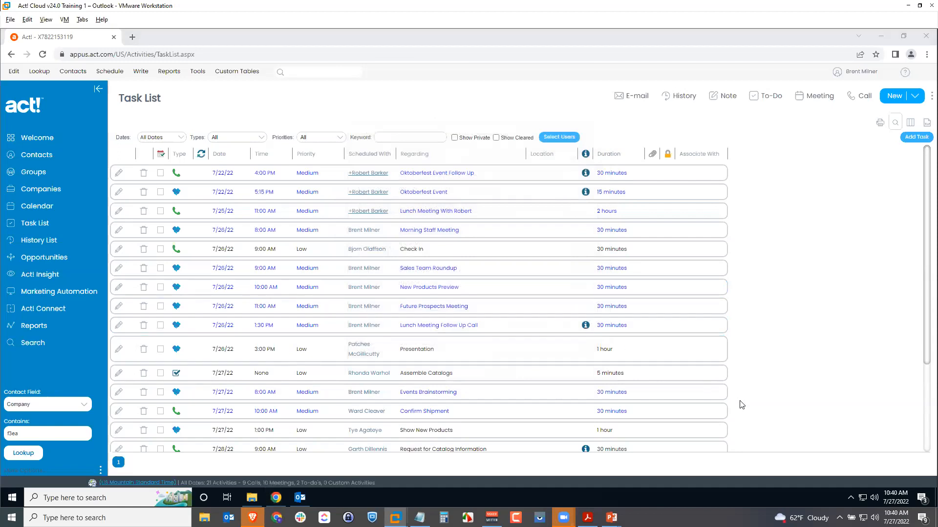
Step: Allow Helper.exe to make changes to the device and check the Act! synchronization activity among the hidden system tray icons
{"action": "left_click", "coordinate": [850, 499]}
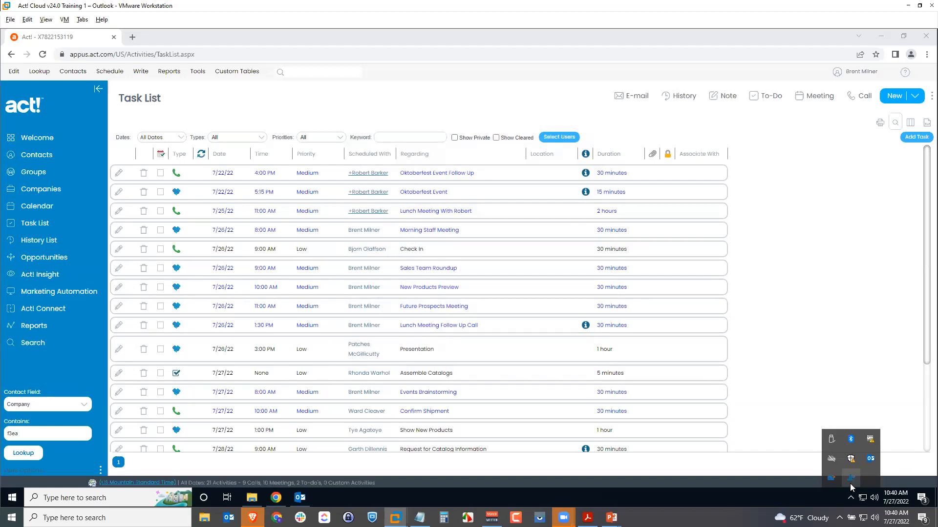
{"action": "left_click", "coordinate": [850, 481]}
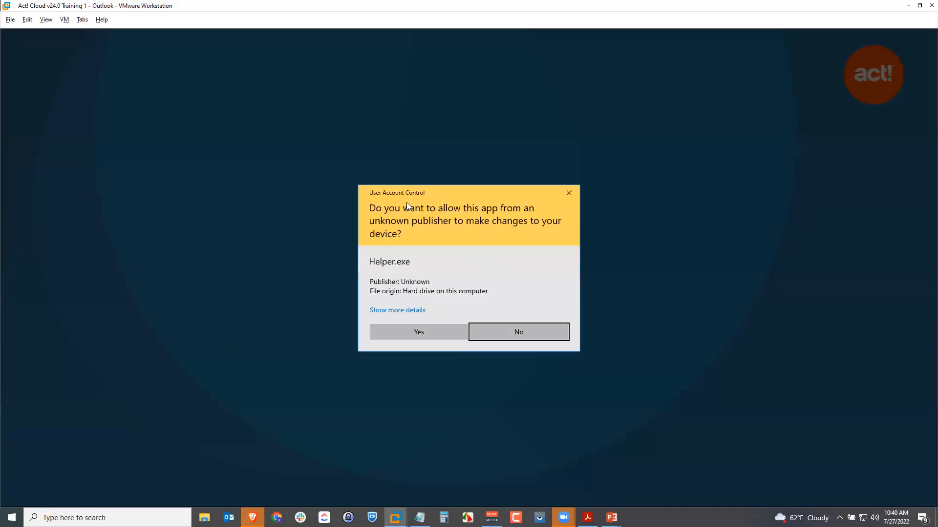
{"action": "left_click", "coordinate": [420, 331]}
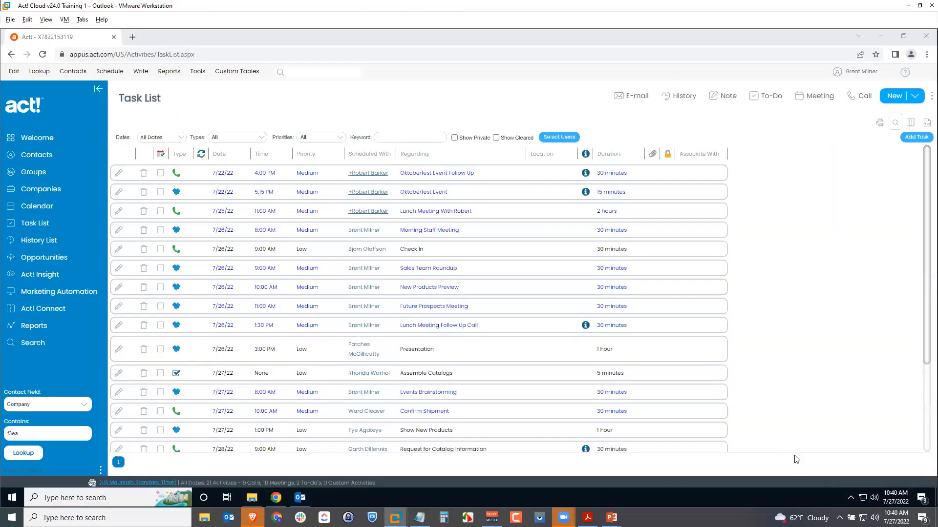
{"action": "left_click", "coordinate": [851, 498]}
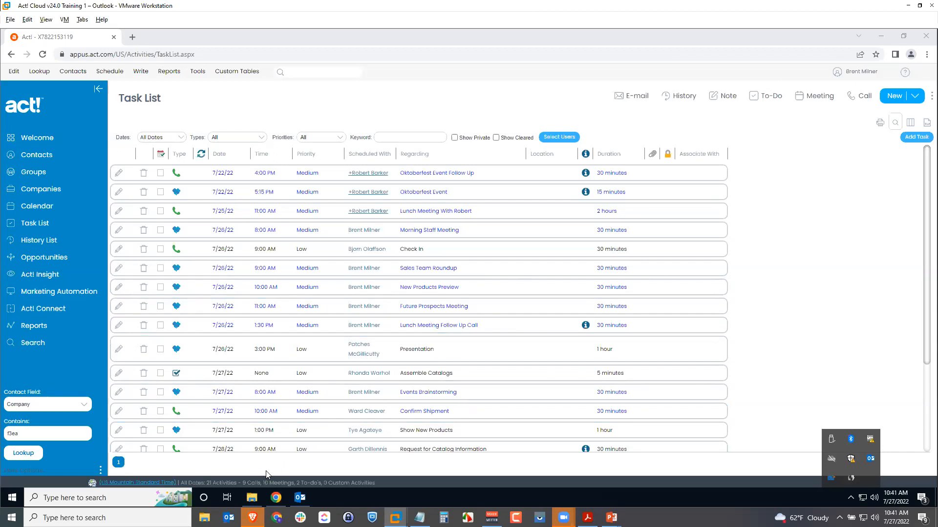
Step: Switch to the Outlook calendar to view the synchronized activities and display the Act! add-in commands
{"action": "mouse_move", "coordinate": [302, 500]}
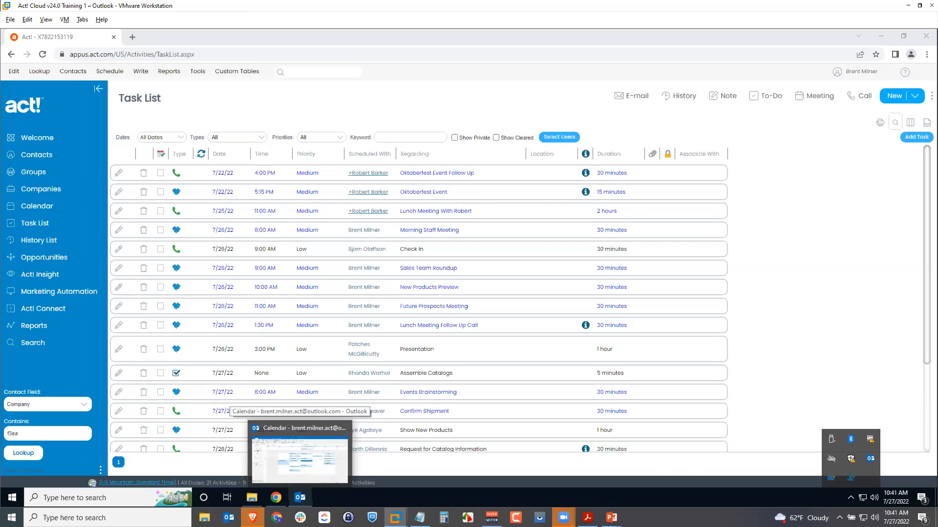
{"action": "left_click", "coordinate": [299, 498]}
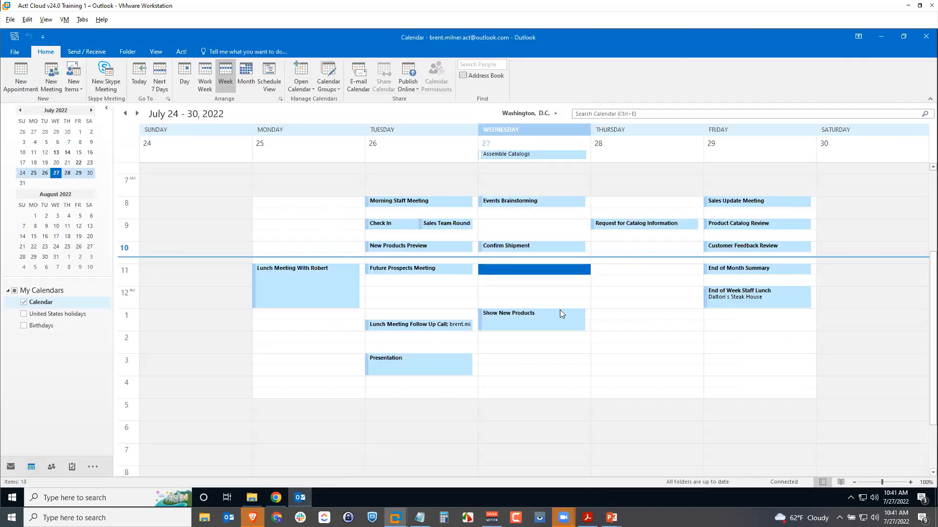
{"action": "left_click", "coordinate": [182, 52]}
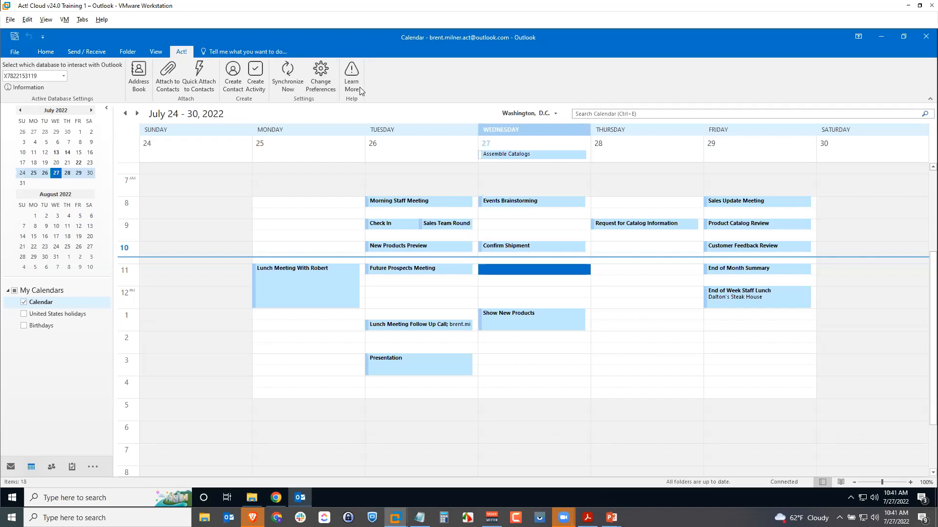
Step: Synchronize Act! and Outlook immediately and check the synchronization activity among the hidden system tray icons
{"action": "left_click", "coordinate": [289, 83]}
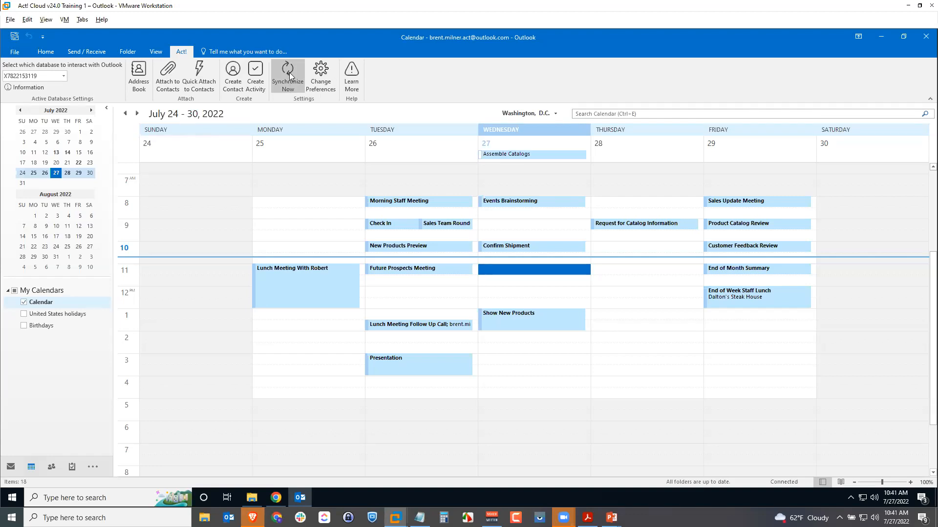
{"action": "left_click", "coordinate": [850, 498]}
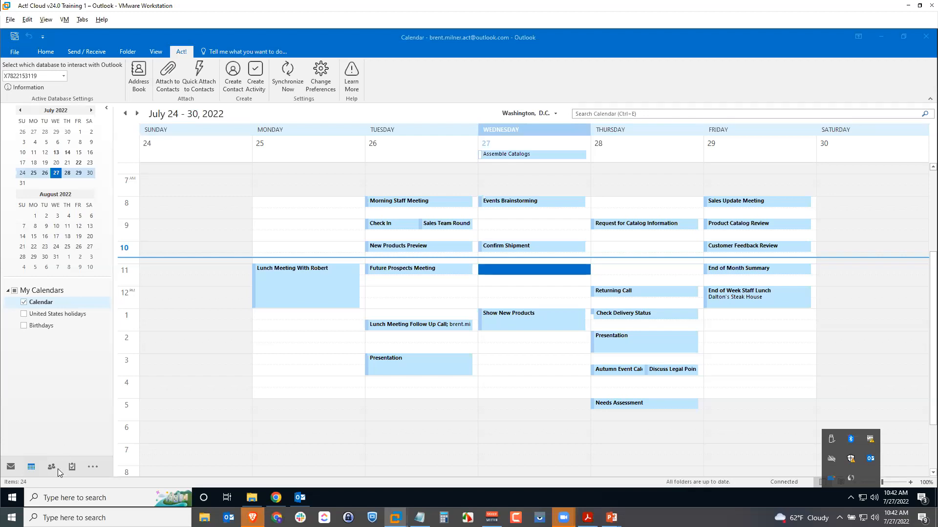
Step: Look through the synchronized contacts in Outlook's contact list, and return to the mail inbox
{"action": "mouse_move", "coordinate": [53, 470]}
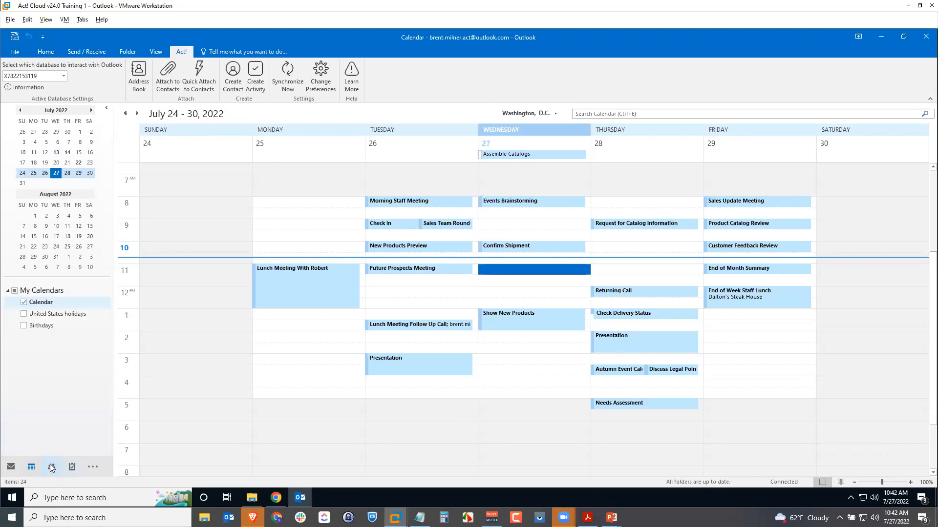
{"action": "left_click", "coordinate": [53, 468]}
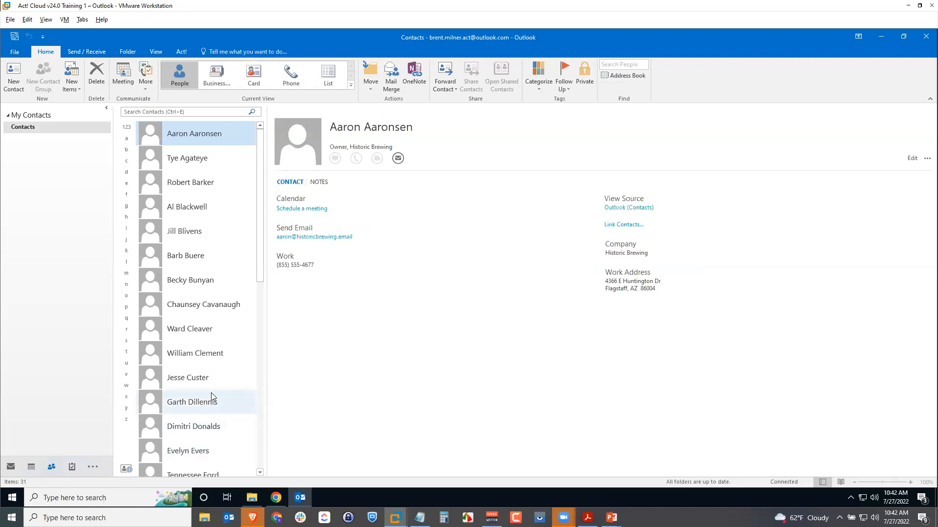
{"action": "scroll", "coordinate": [211, 394], "scroll_direction": "down", "scroll_amount": 3}
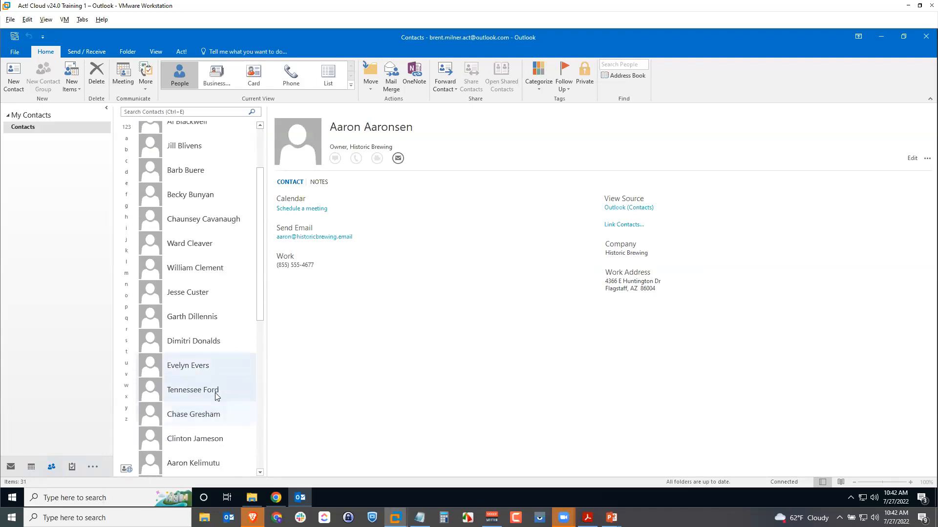
{"action": "scroll", "coordinate": [215, 376], "scroll_direction": "up", "scroll_amount": 3}
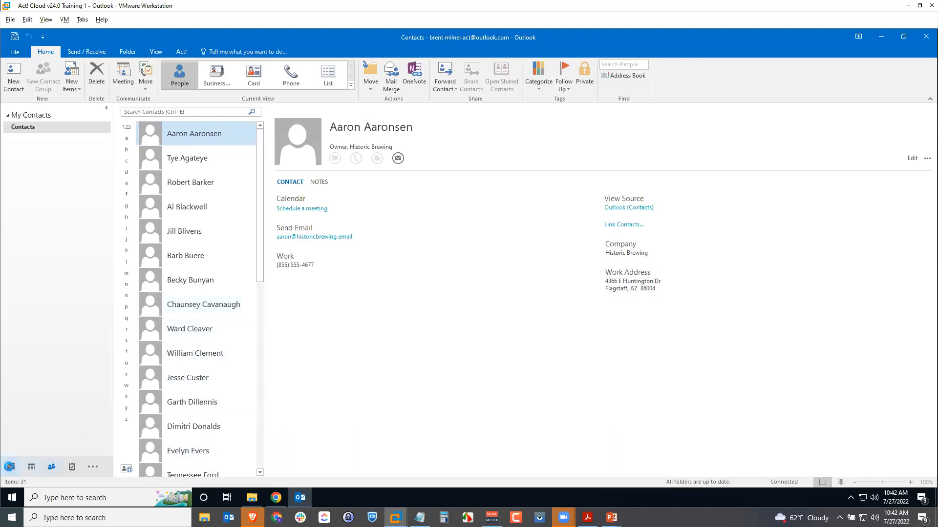
{"action": "left_click", "coordinate": [10, 468]}
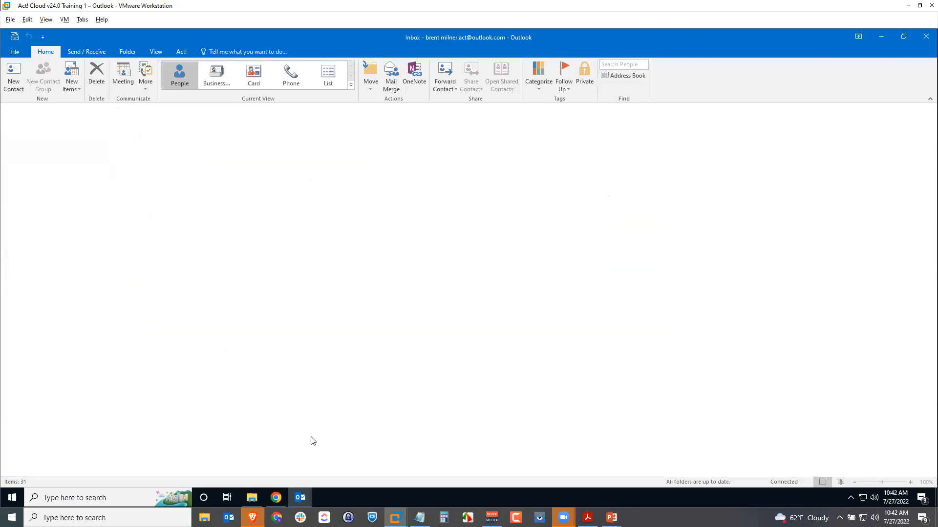
Step: Switch to Act! in the browser, look up all contacts, and view the calendar in the weekly layout
{"action": "left_click", "coordinate": [276, 498]}
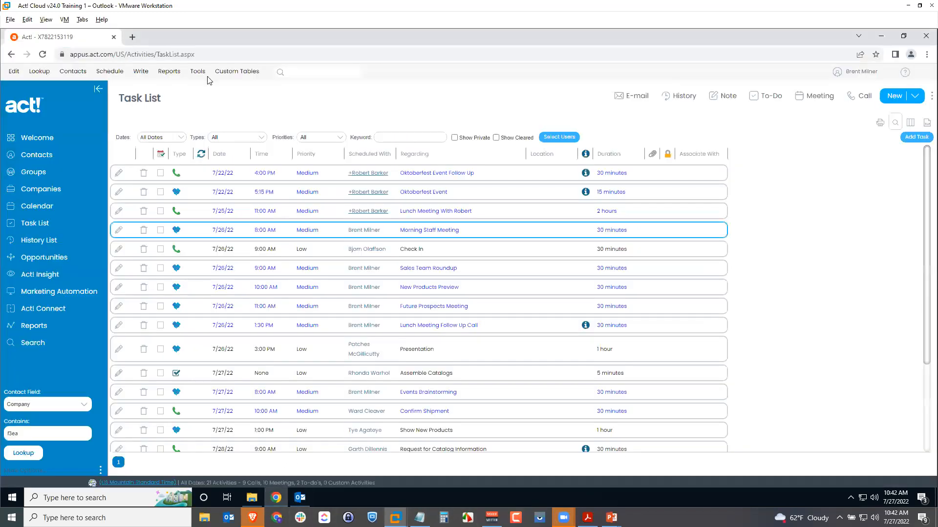
{"action": "left_click", "coordinate": [48, 72]}
{"action": "left_click", "coordinate": [57, 105]}
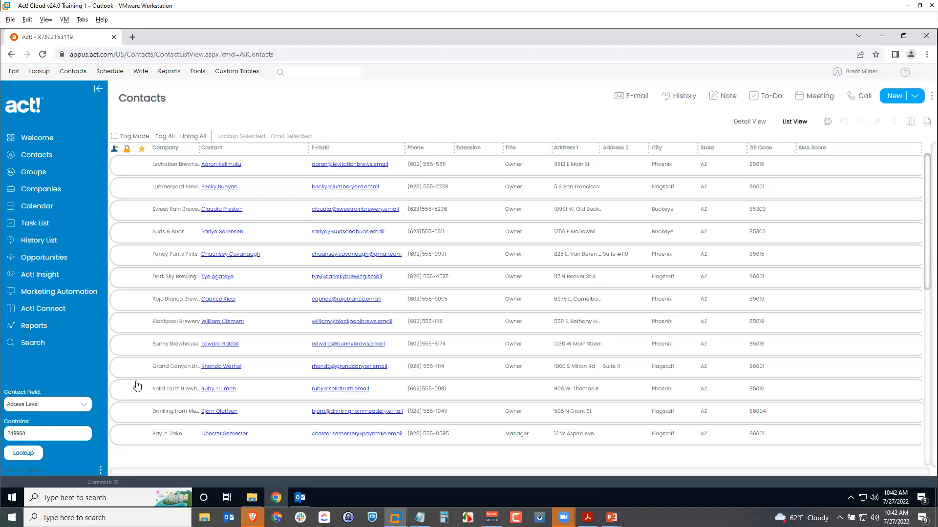
{"action": "left_click", "coordinate": [43, 211]}
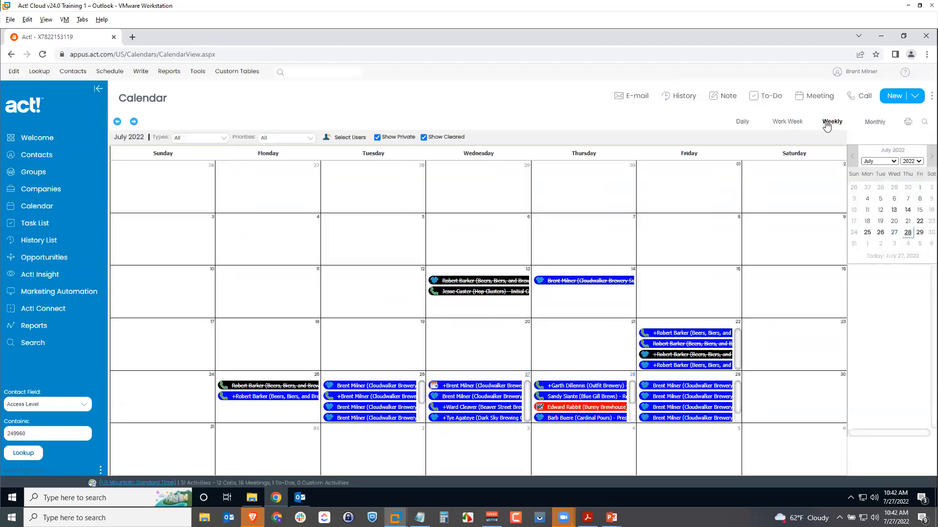
{"action": "left_click", "coordinate": [830, 122]}
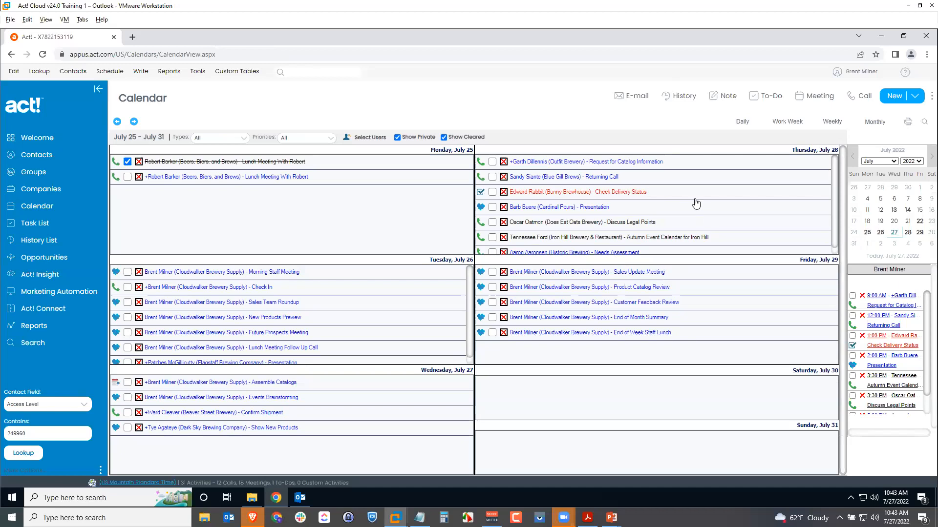
Step: Switch to Outlook, review the Auto Attach settings in the Act! add-in preferences, and save them
{"action": "mouse_move", "coordinate": [300, 497]}
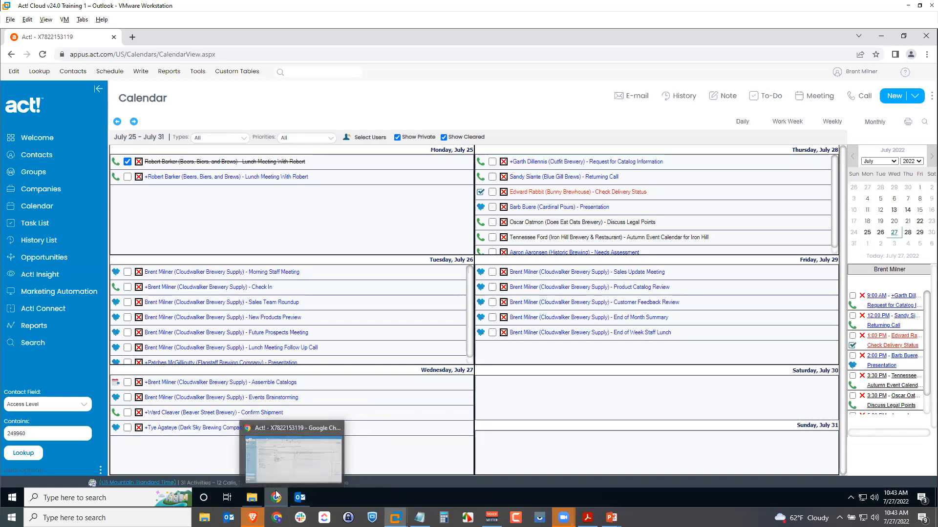
{"action": "left_click", "coordinate": [300, 498]}
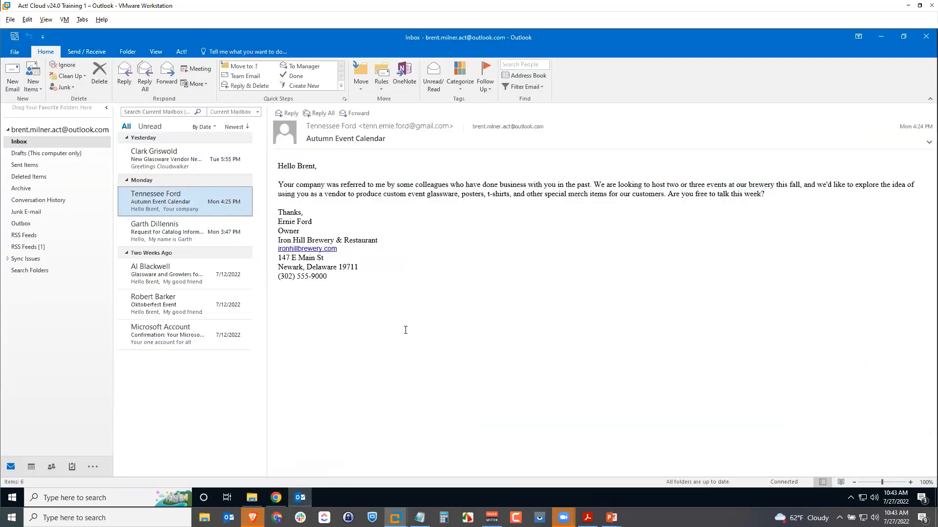
{"action": "left_click", "coordinate": [185, 52]}
{"action": "left_click", "coordinate": [321, 76]}
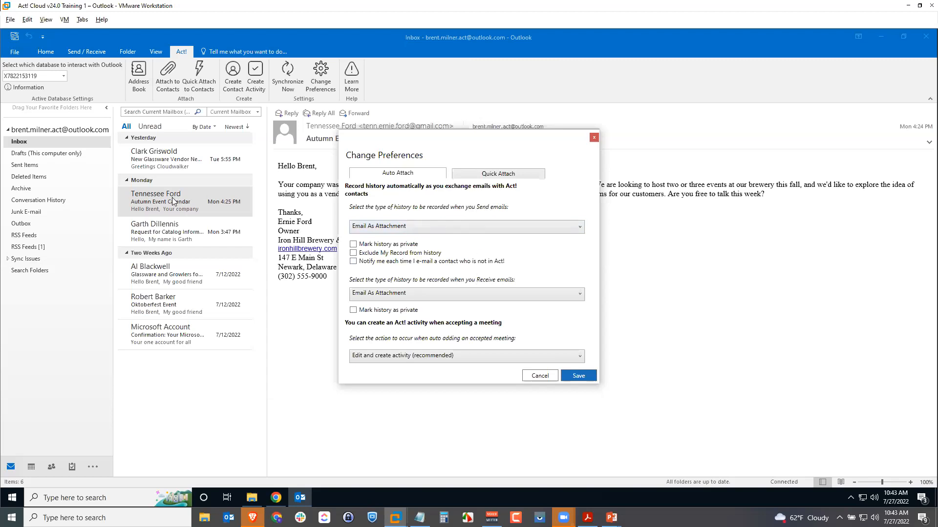
{"action": "left_click", "coordinate": [577, 376]}
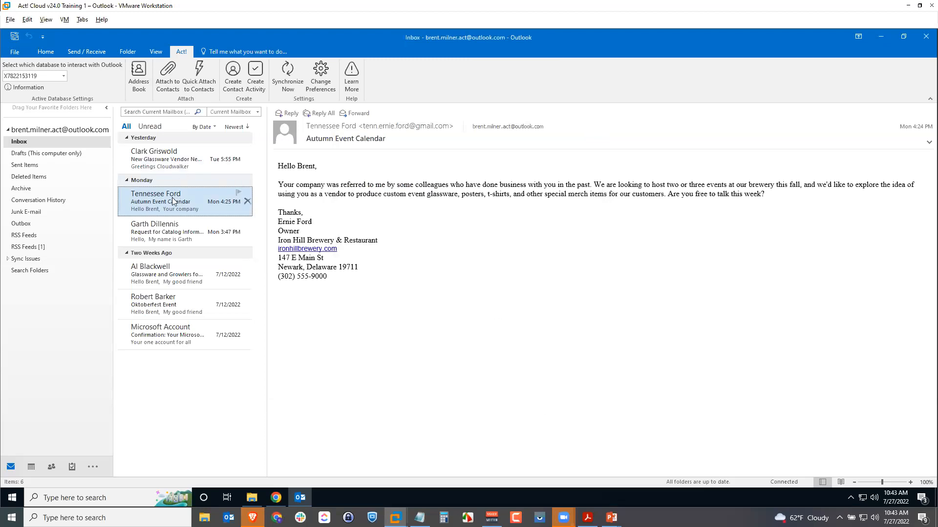
Step: Reply to the "Autumn Event Calendar" email, greeting the sender by first name and writing "I will call you on Thursday at 4pm. Please let me"
{"action": "left_click", "coordinate": [289, 114]}
{"action": "type", "text": "jH"}
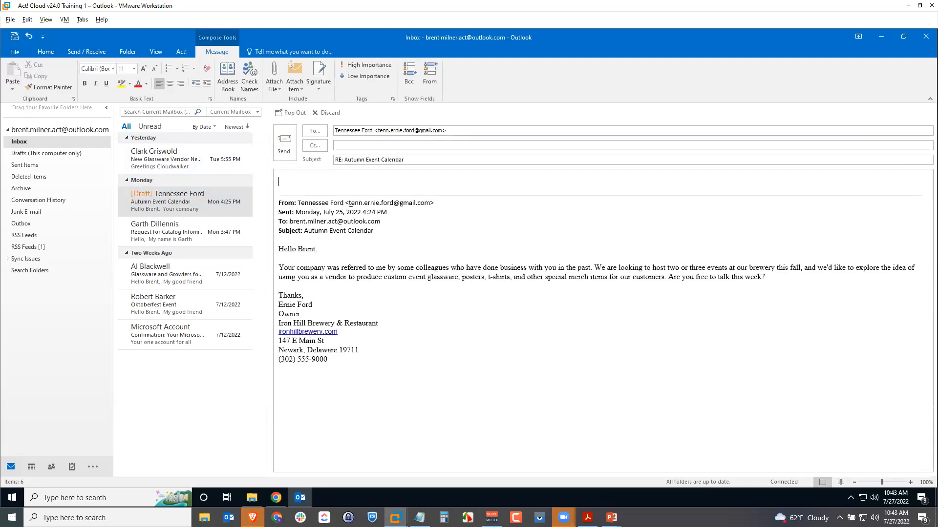
{"action": "type", "text": "Ernie,"}
{"action": "key", "text": "Return"}
{"action": "key", "text": "Return"}
{"action": "type", "text": "I will call"}
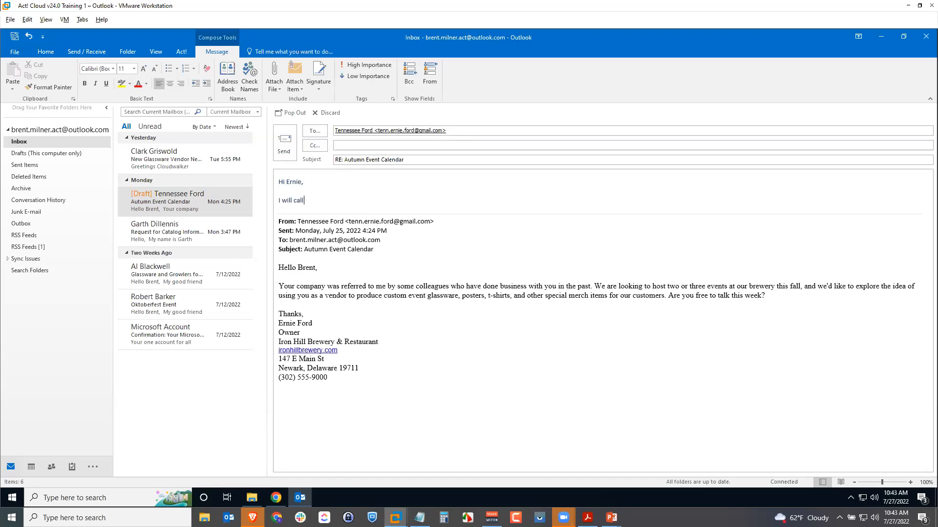
{"action": "type", "text": " you on Thursday at 4pm. Please let meknow"}
{"action": "key", "text": "BackSpace"}
{"action": "key", "text": "BackSpace"}
{"action": "key", "text": "BackSpace"}
{"action": "key", "text": "BackSpace"}
{"action": "key", "text": "BackSpace"}
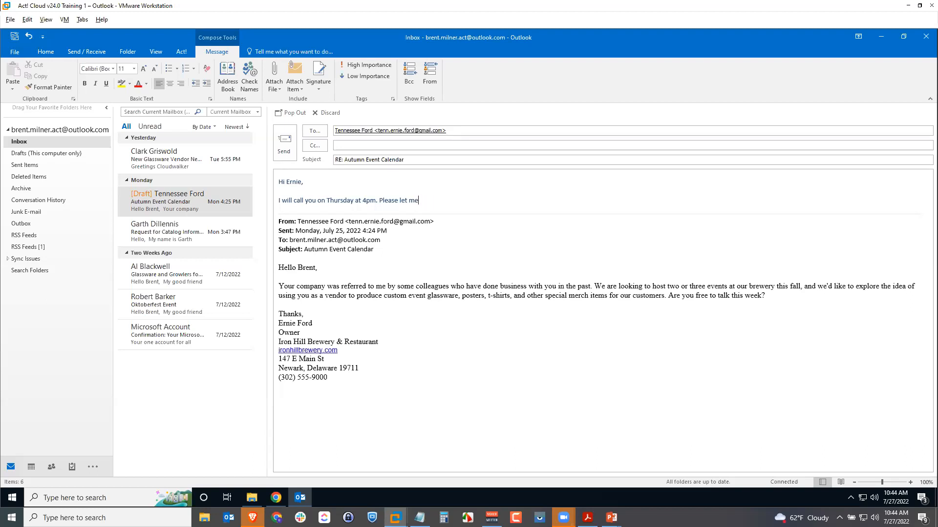
Step: Complete the reply with "know if that's okay," and a "Thanks," closing signed with the user's first name, and send it
{"action": "type", "text": "know if that's okay,"}
{"action": "key", "text": "Return"}
{"action": "type", "text": "Thanks,"}
{"action": "key", "text": "Return"}
{"action": "type", "text": "Brent"}
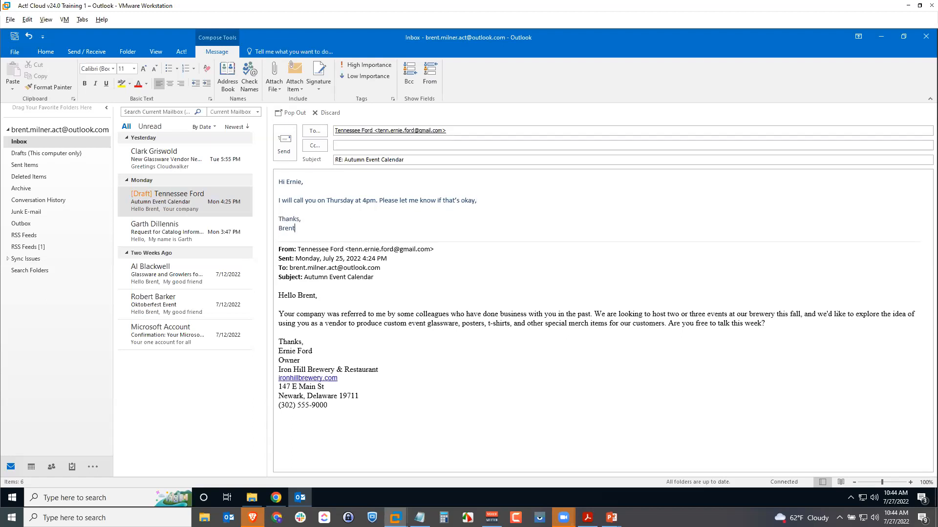
{"action": "left_click", "coordinate": [286, 147]}
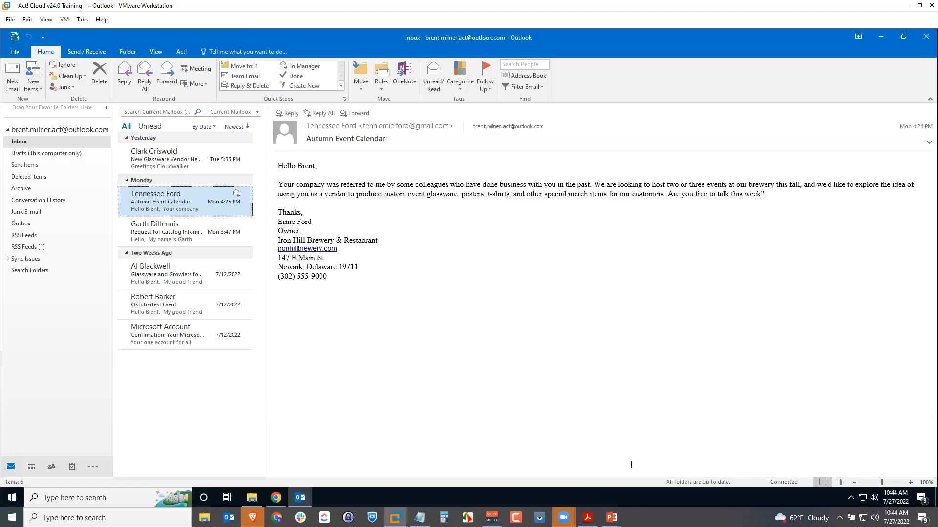
Step: Switch to Act! and look up the email's recipient by the start of the first name in the Contact field
{"action": "left_click", "coordinate": [276, 498]}
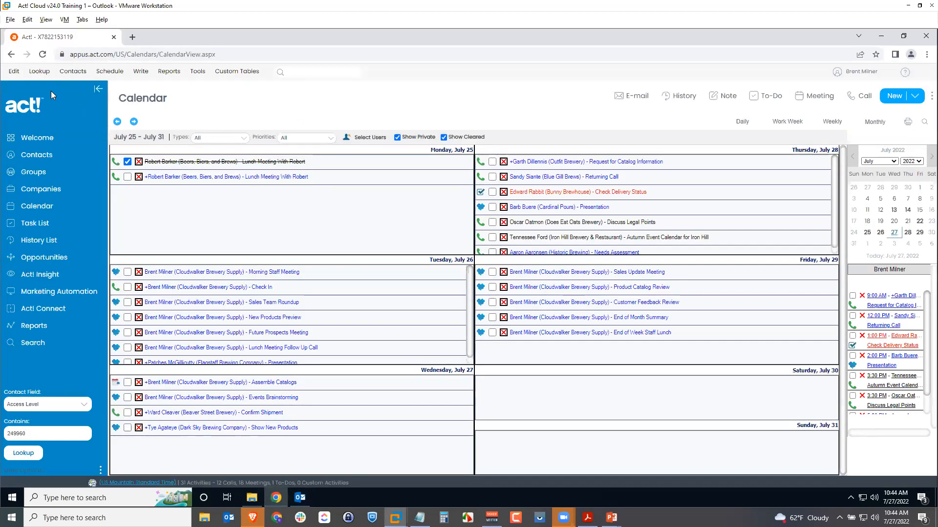
{"action": "left_click_drag", "start_coordinate": [39, 434], "coordinate": [3, 439]}
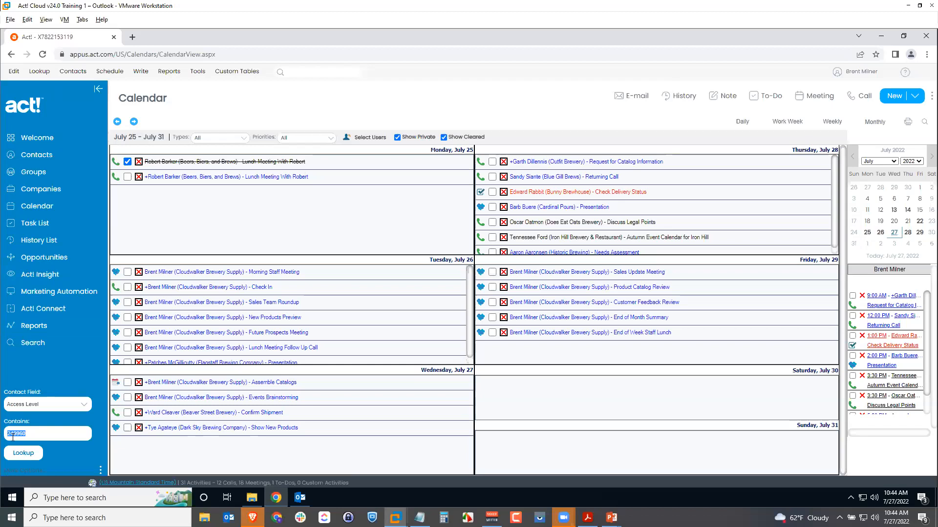
{"action": "left_click", "coordinate": [48, 404]}
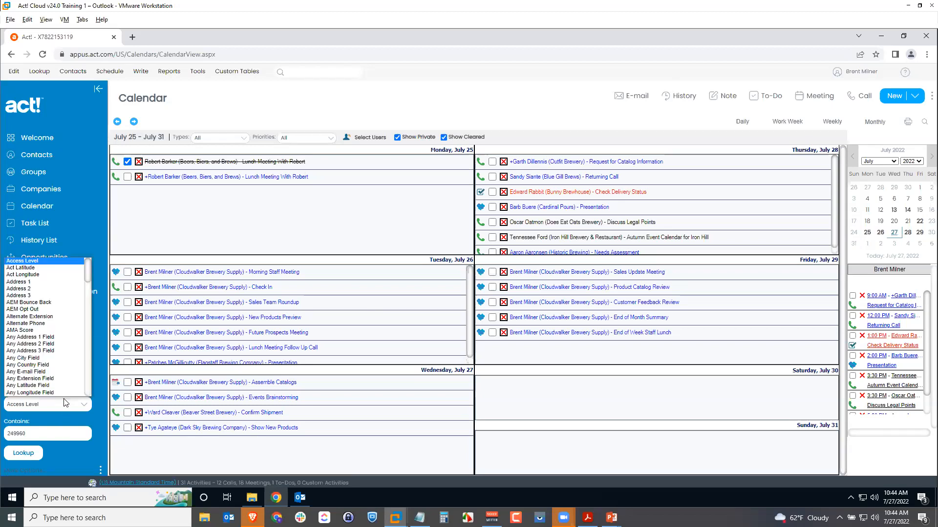
{"action": "scroll", "coordinate": [50, 371], "scroll_direction": "down", "scroll_amount": 3}
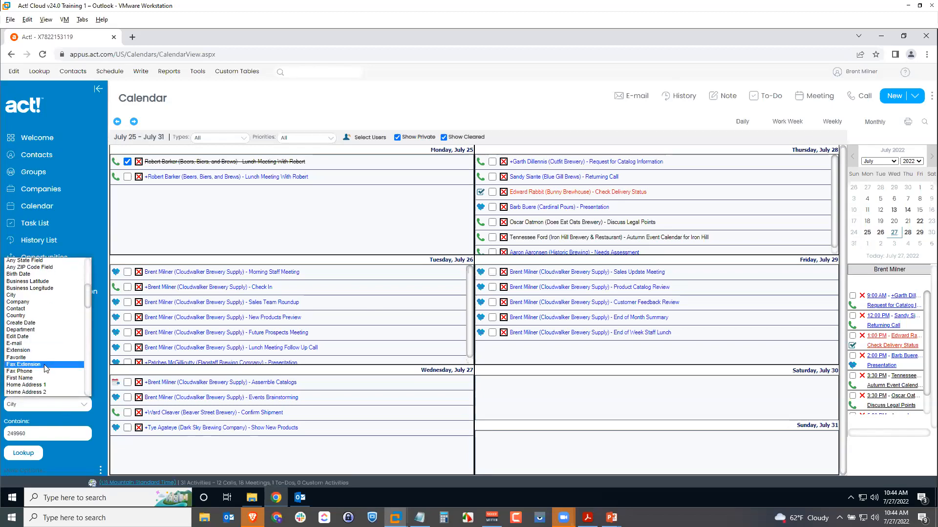
{"action": "left_click", "coordinate": [31, 316]}
{"action": "double_click", "coordinate": [49, 431]}
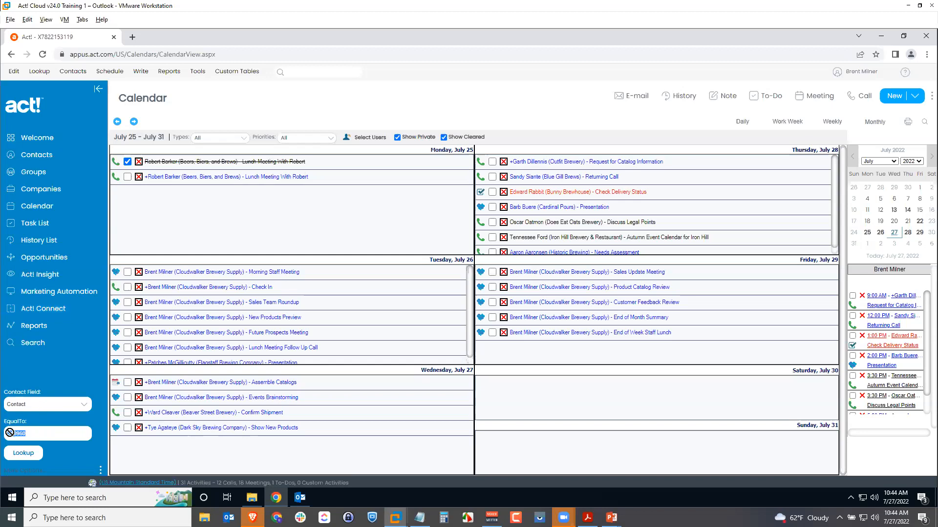
{"action": "type", "text": "tenn"}
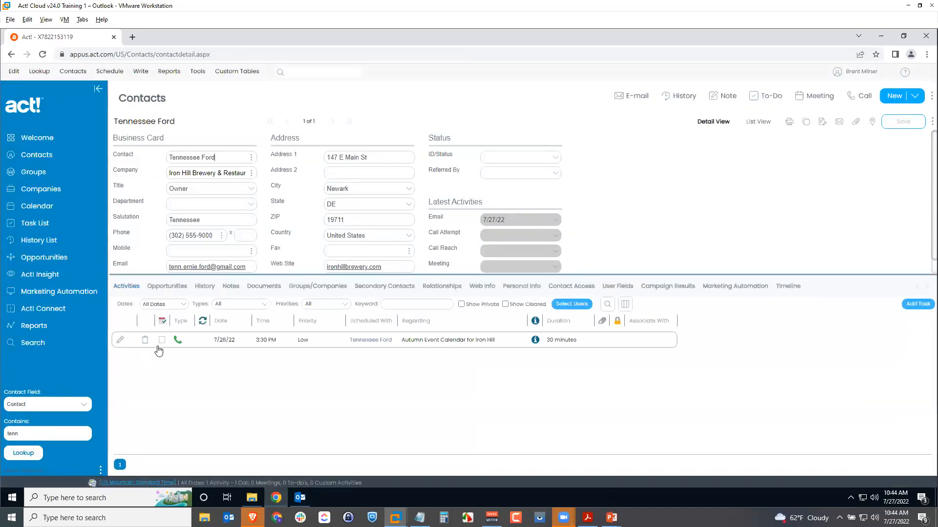
Step: Open the "RE: Autumn Event Calendar" attachment from the contact's history, read the reply, close it, and enlarge the contact details area
{"action": "left_click", "coordinate": [207, 287]}
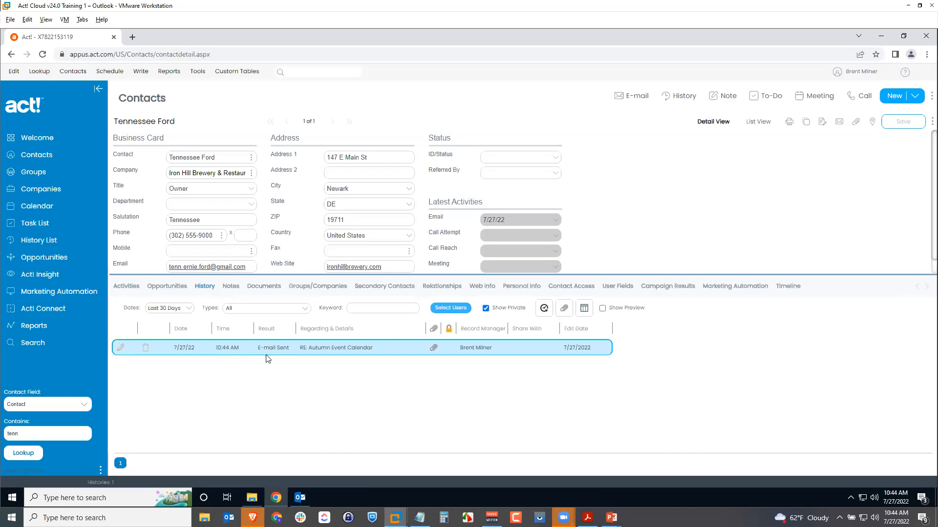
{"action": "left_click", "coordinate": [433, 348]}
{"action": "left_click", "coordinate": [65, 476]}
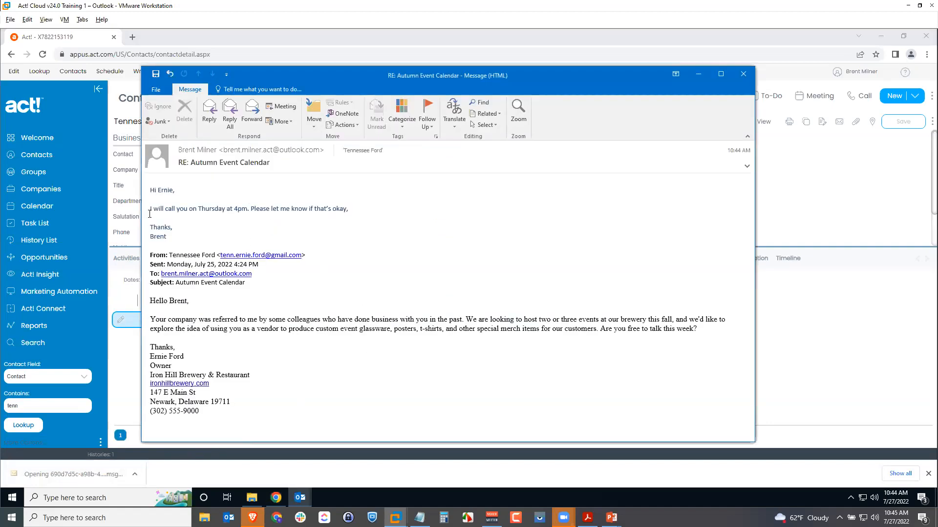
{"action": "left_click_drag", "start_coordinate": [153, 210], "coordinate": [333, 223]}
{"action": "left_click", "coordinate": [388, 236]}
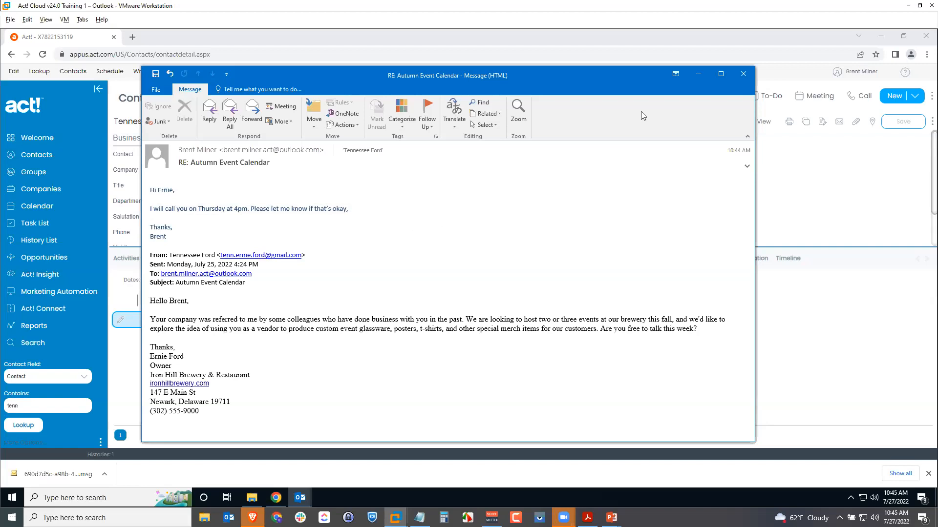
{"action": "left_click", "coordinate": [743, 72]}
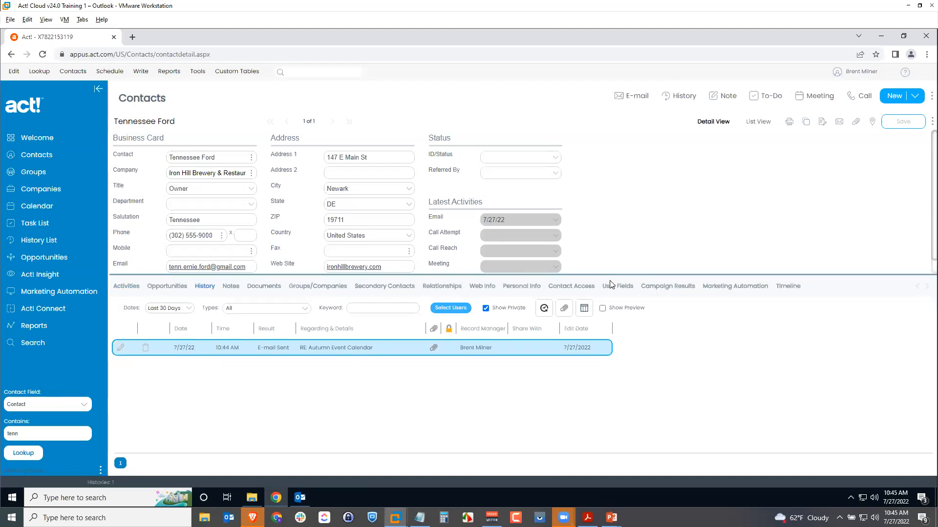
{"action": "left_click_drag", "start_coordinate": [637, 277], "coordinate": [637, 300]}
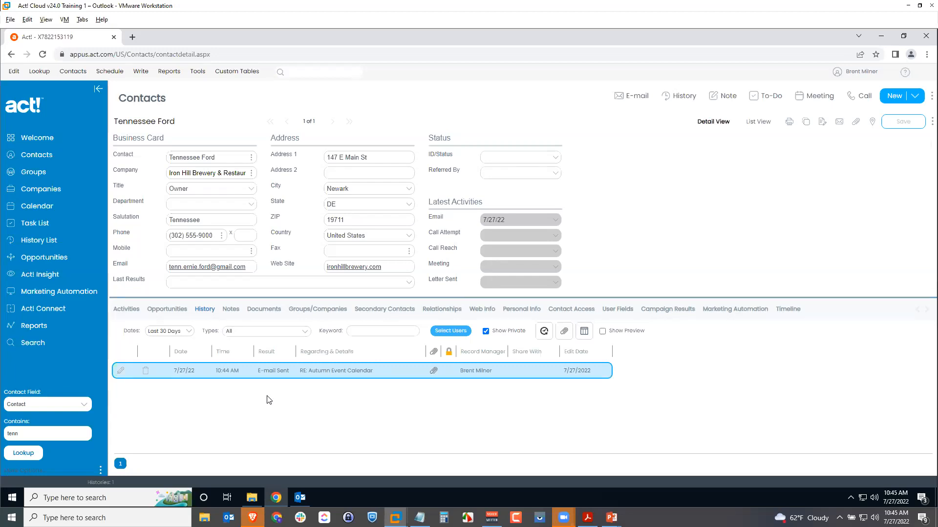
Step: In Outlook's Act! preferences, set the Quick Attach history type to "Date, Time, Subject, Message"
{"action": "key", "text": "alt+Tab"}
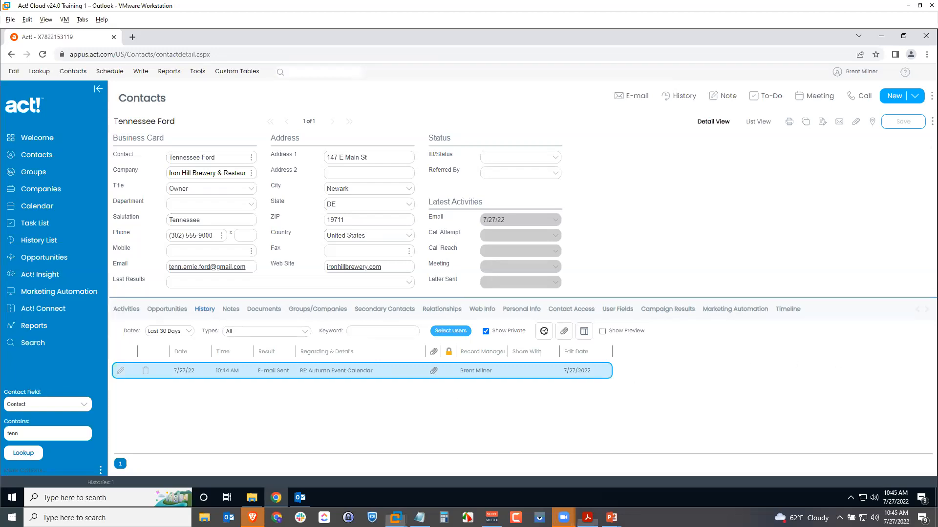
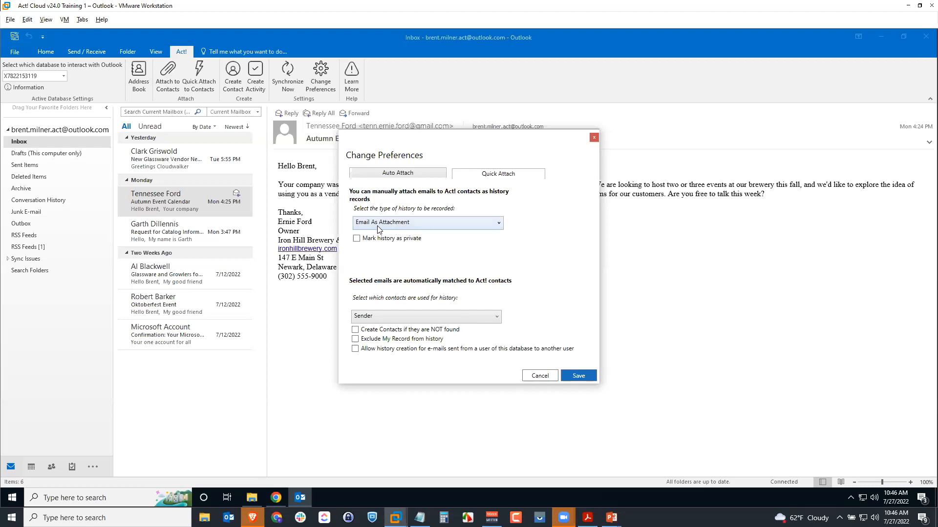
{"action": "left_click", "coordinate": [382, 227]}
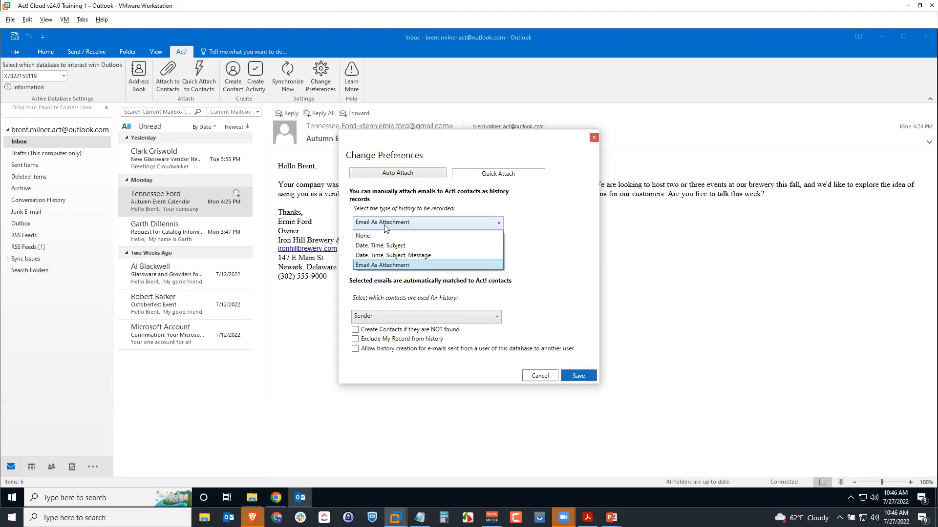
{"action": "left_click", "coordinate": [391, 259]}
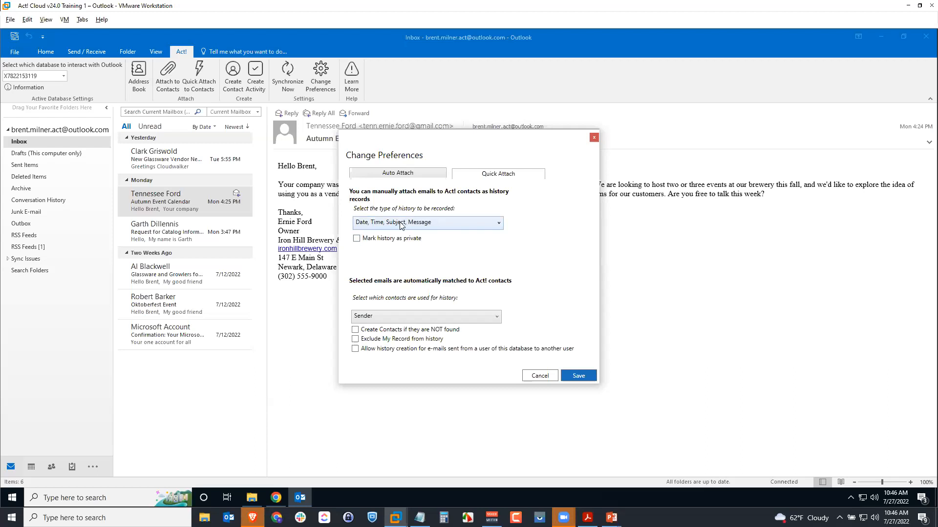
Step: Save the preferences and quick-attach the "Autumn Event Calendar" email to its sender's Act! contact
{"action": "left_click", "coordinate": [580, 378]}
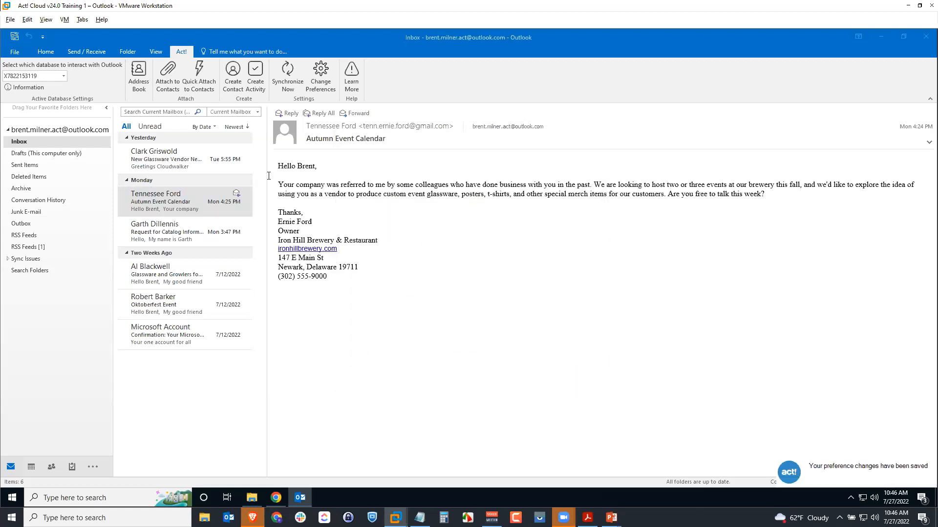
{"action": "left_click", "coordinate": [164, 204]}
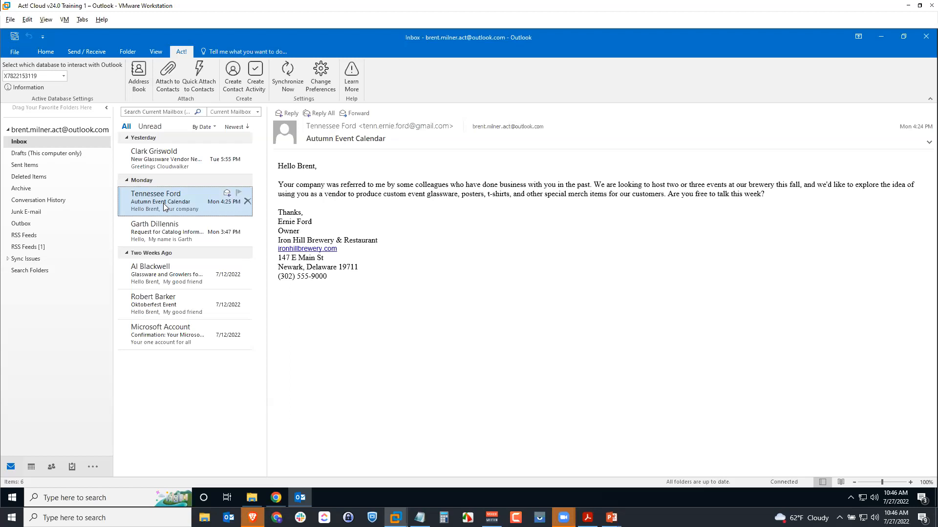
{"action": "left_click", "coordinate": [201, 74]}
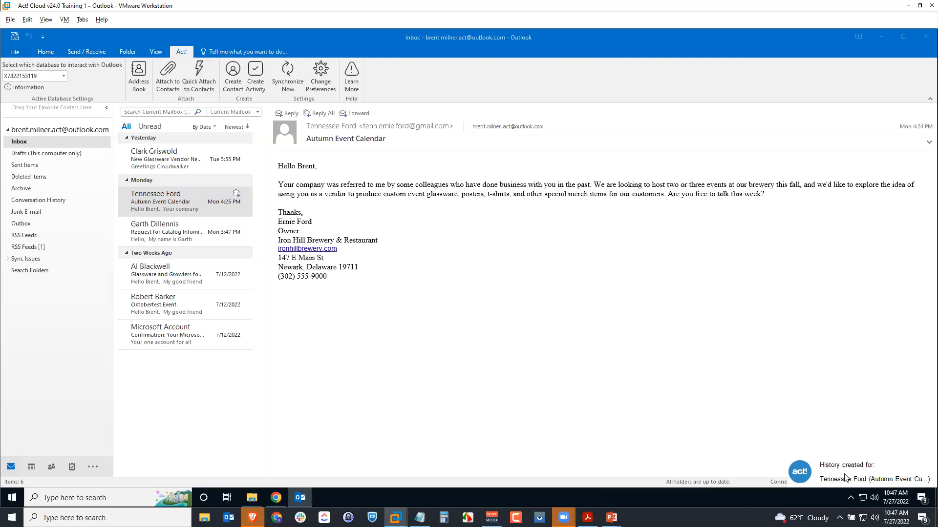
Step: Switch to Act! and compare the sender's two email history entries with the Regarding & Details column widened
{"action": "left_click", "coordinate": [275, 497]}
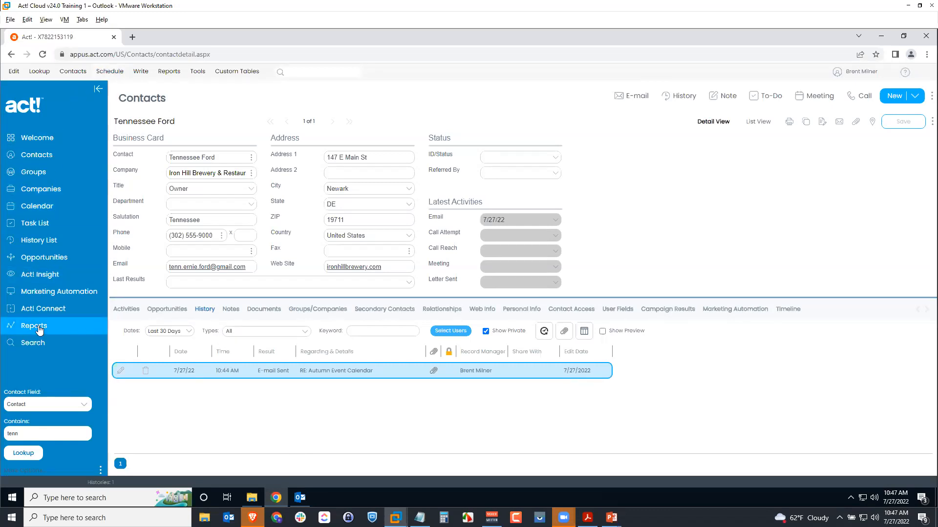
{"action": "left_click", "coordinate": [44, 309]}
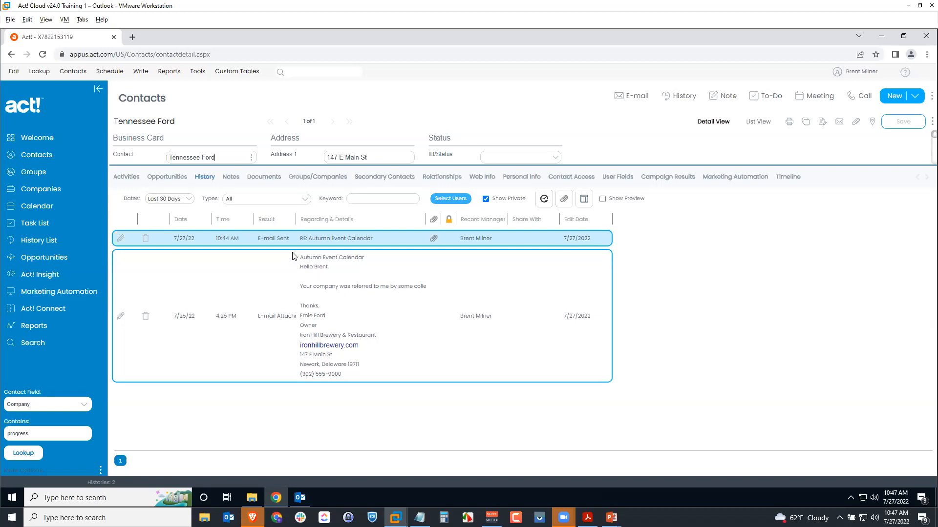
{"action": "left_click", "coordinate": [358, 324]}
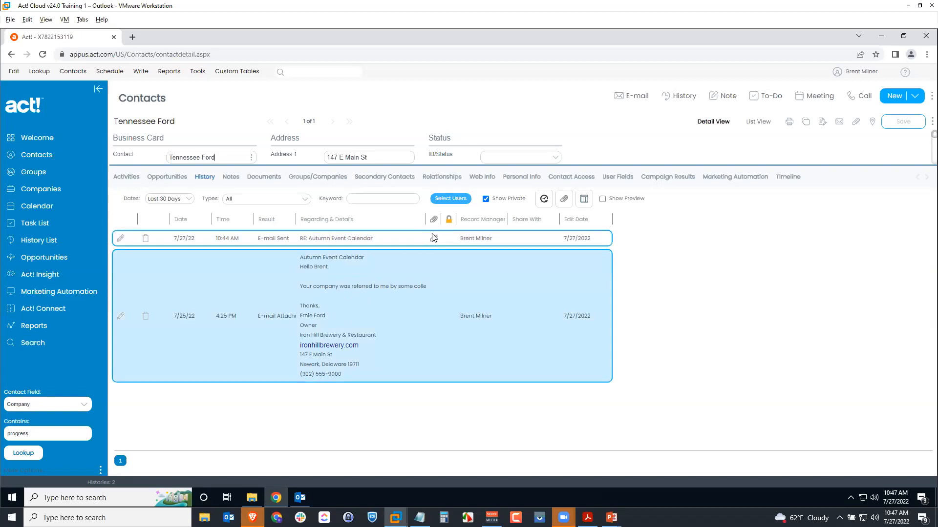
{"action": "left_click_drag", "start_coordinate": [439, 219], "coordinate": [566, 220]}
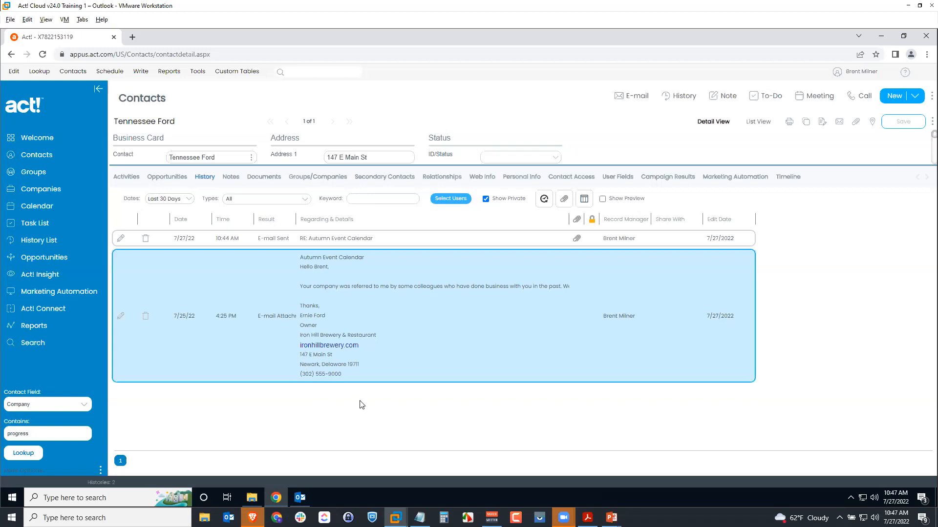
{"action": "left_click", "coordinate": [393, 239]}
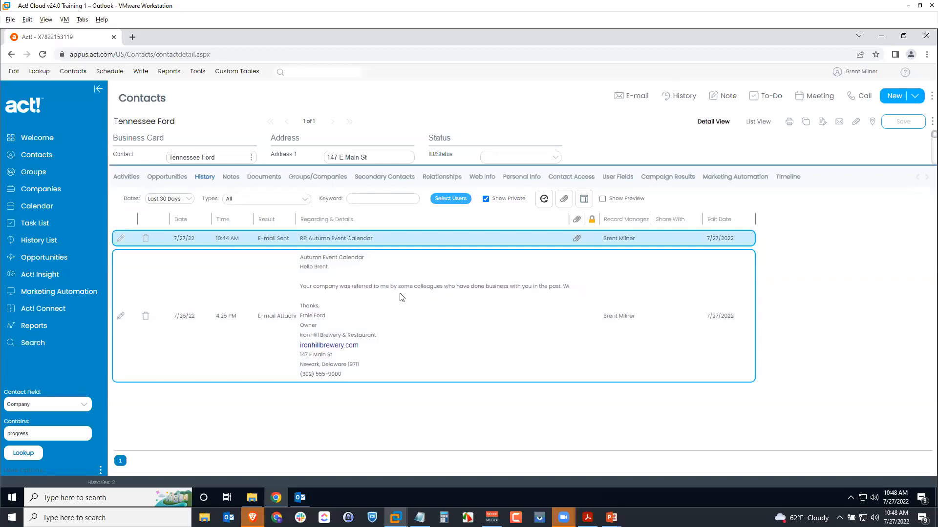
{"action": "left_click", "coordinate": [359, 289]}
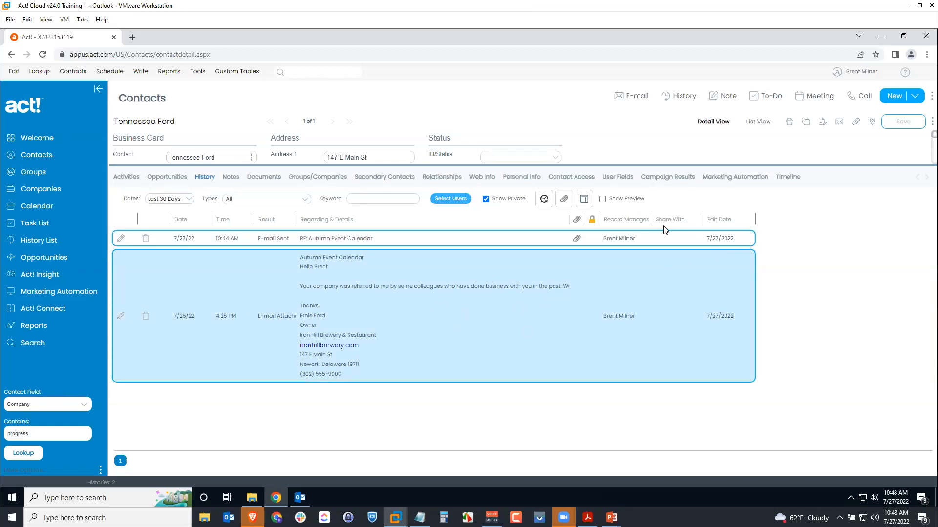
Step: Narrow the Regarding & Details column, turn on Show Preview, and preview both the attached email and the sent reply
{"action": "left_click_drag", "start_coordinate": [566, 217], "coordinate": [475, 218]}
{"action": "left_click", "coordinate": [603, 200]}
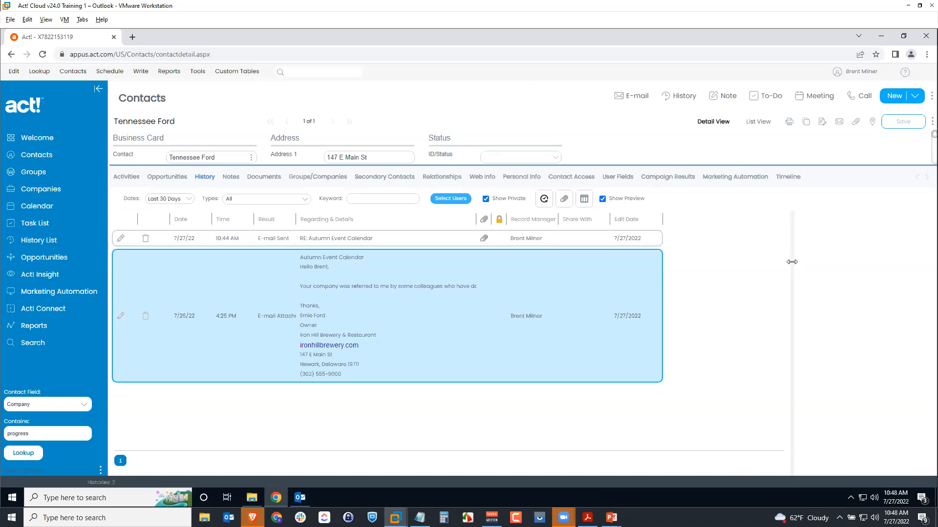
{"action": "left_click", "coordinate": [436, 241]}
{"action": "left_click", "coordinate": [415, 292]}
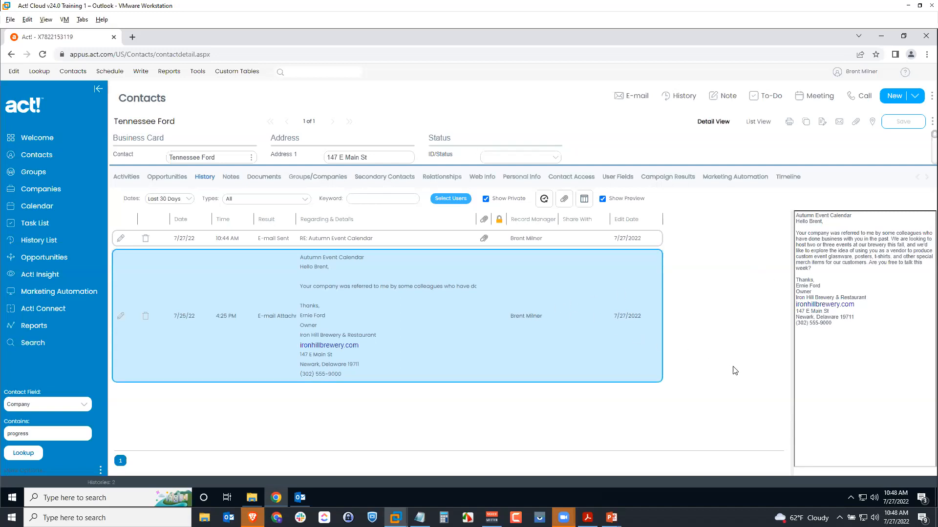
{"action": "left_click", "coordinate": [448, 242]}
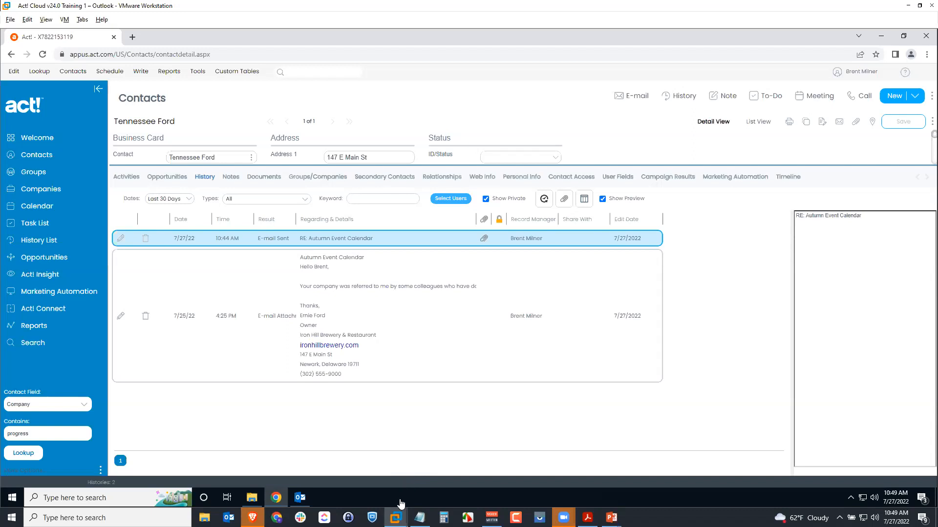
Step: Switch to the Act! Desktop v24.0 virtual machine, check the program's version and update number in its About information, and close it
{"action": "mouse_move", "coordinate": [395, 518]}
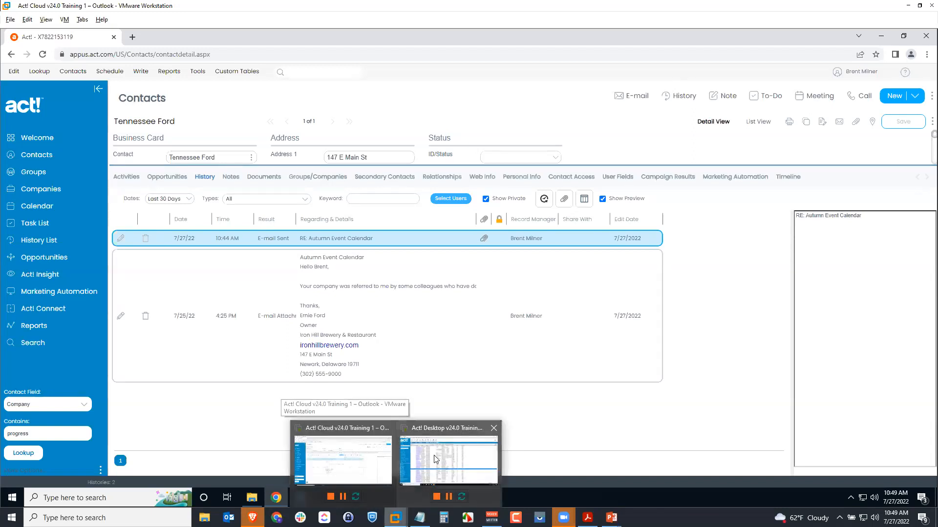
{"action": "left_click", "coordinate": [455, 410]}
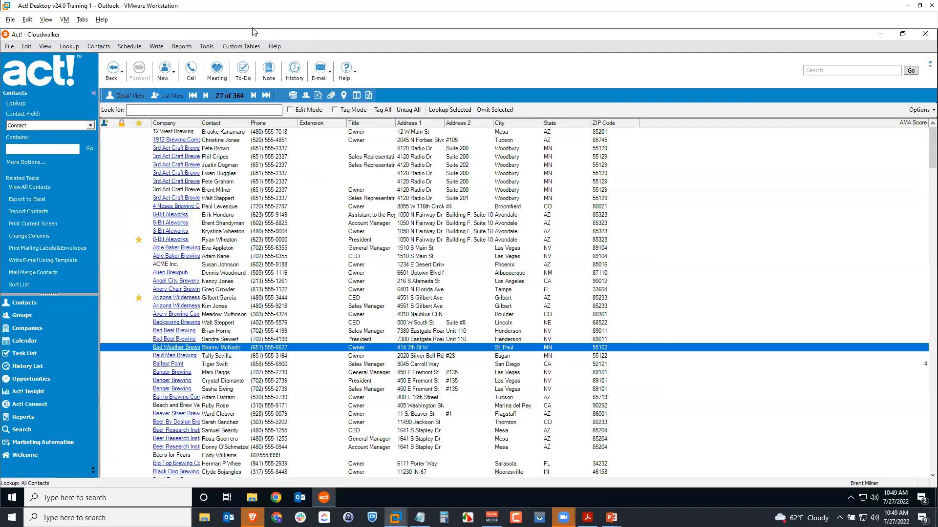
{"action": "left_click", "coordinate": [275, 47]}
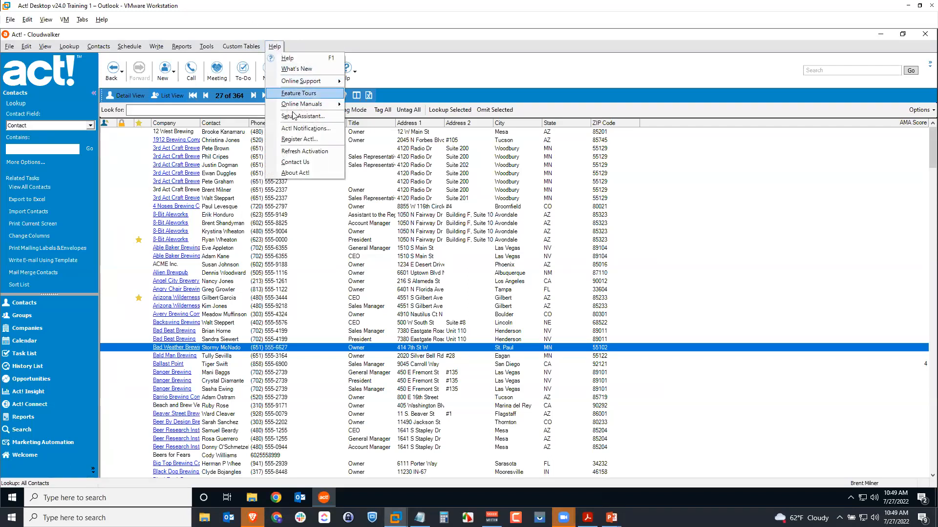
{"action": "left_click", "coordinate": [312, 174]}
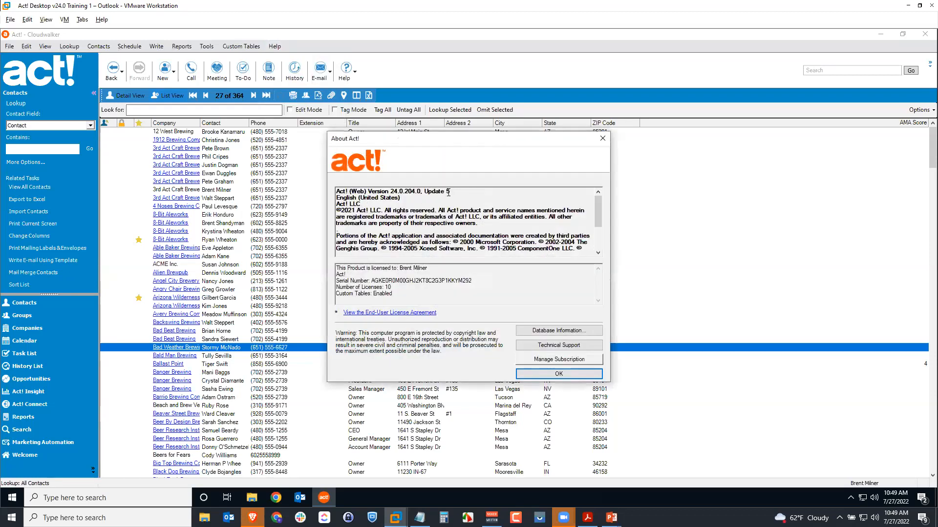
{"action": "left_click_drag", "start_coordinate": [448, 192], "coordinate": [440, 193]}
{"action": "left_click", "coordinate": [439, 191]}
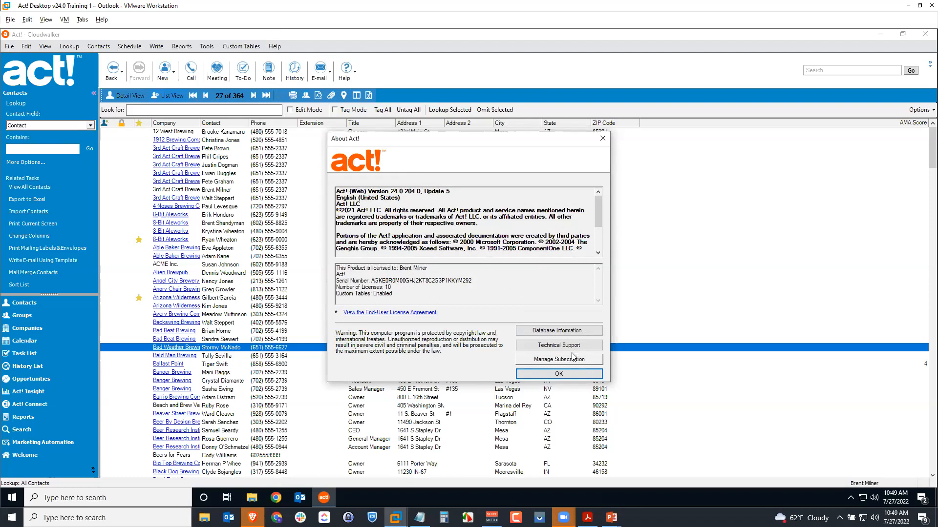
{"action": "left_click", "coordinate": [559, 374]}
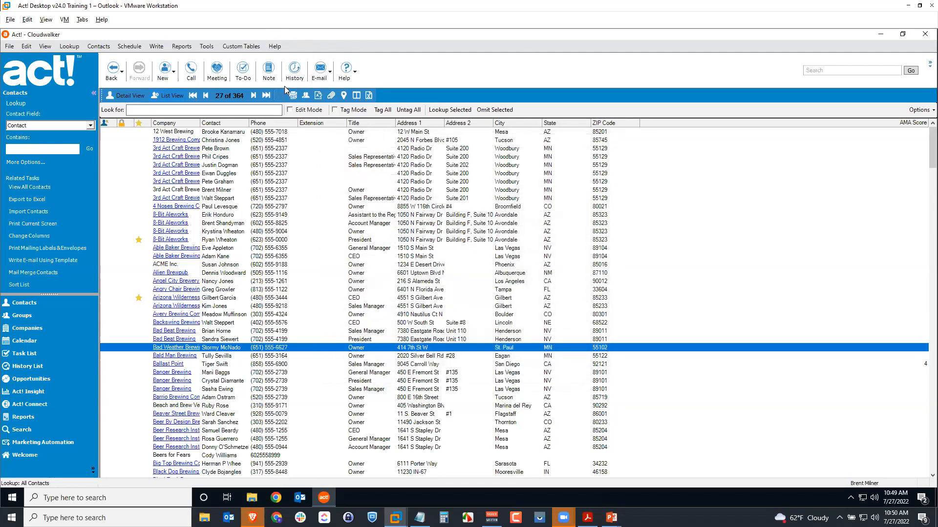